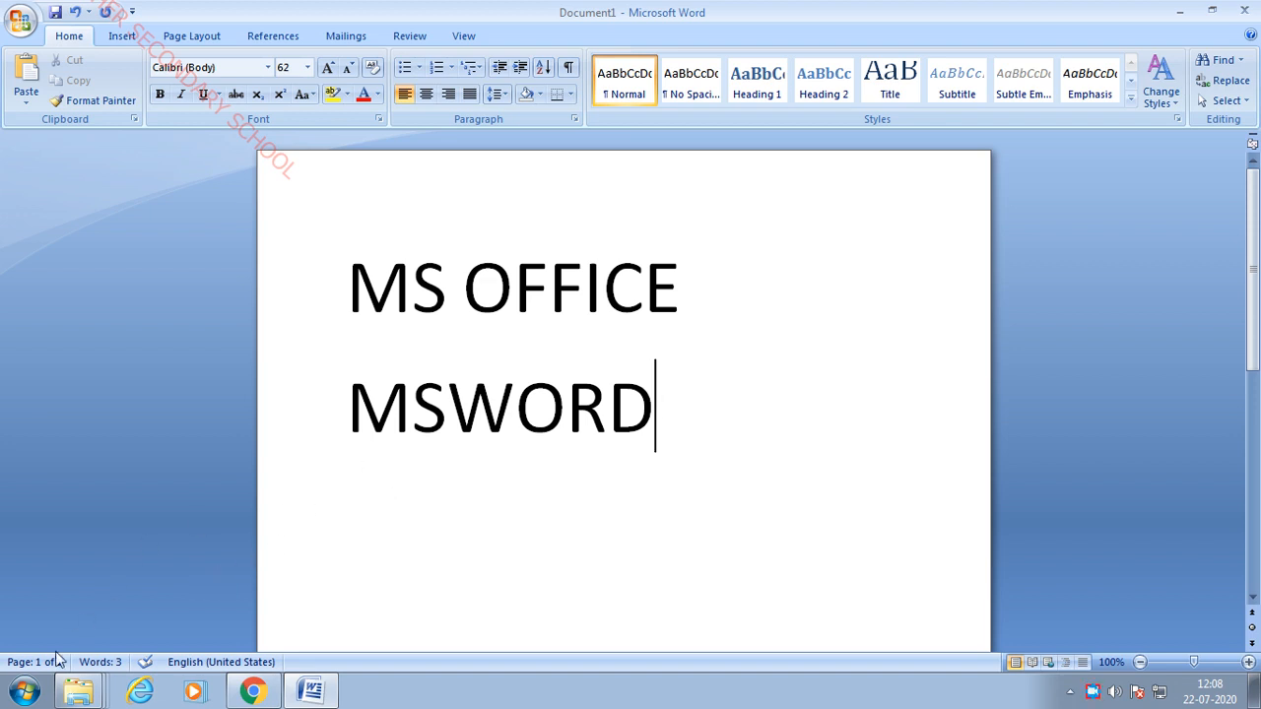
# - Open the Windows Start menu over the document showing MS OFFICE and MSWORD
pyautogui.click(13, 698)
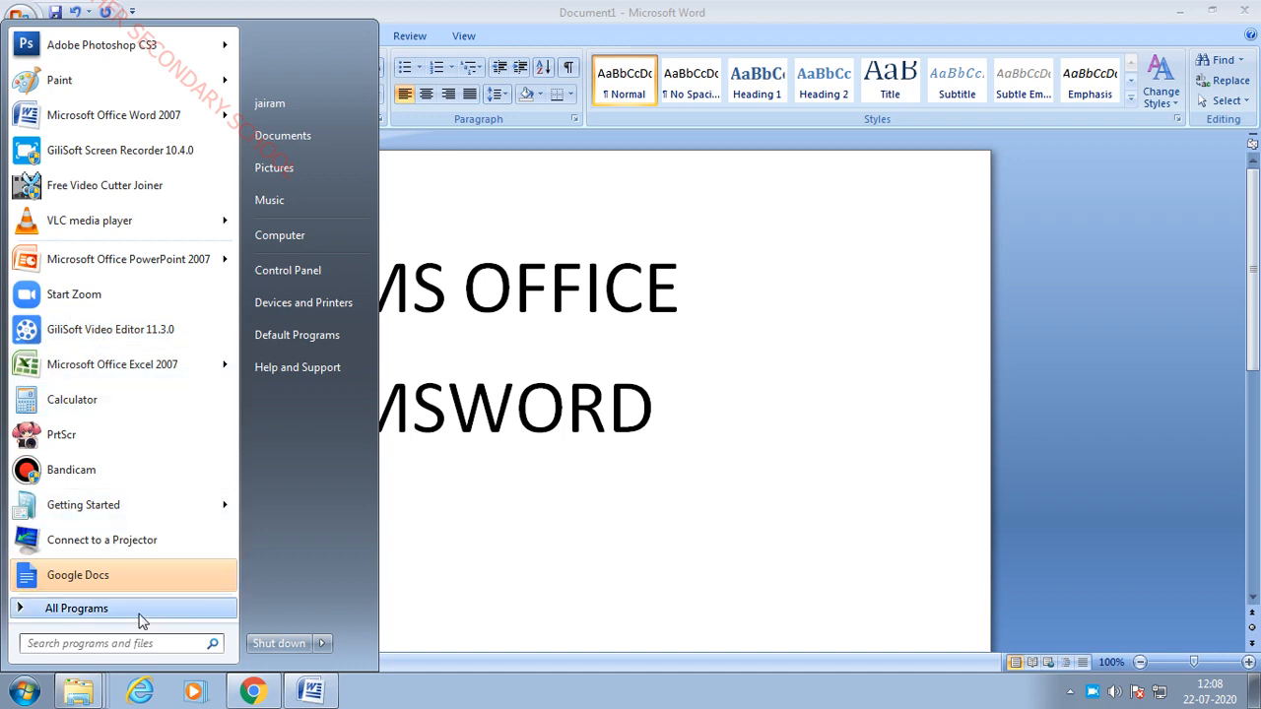
# - Expand the Microsoft Office folder under All Programs, then dismiss the Start menu
pyautogui.click(138, 608)
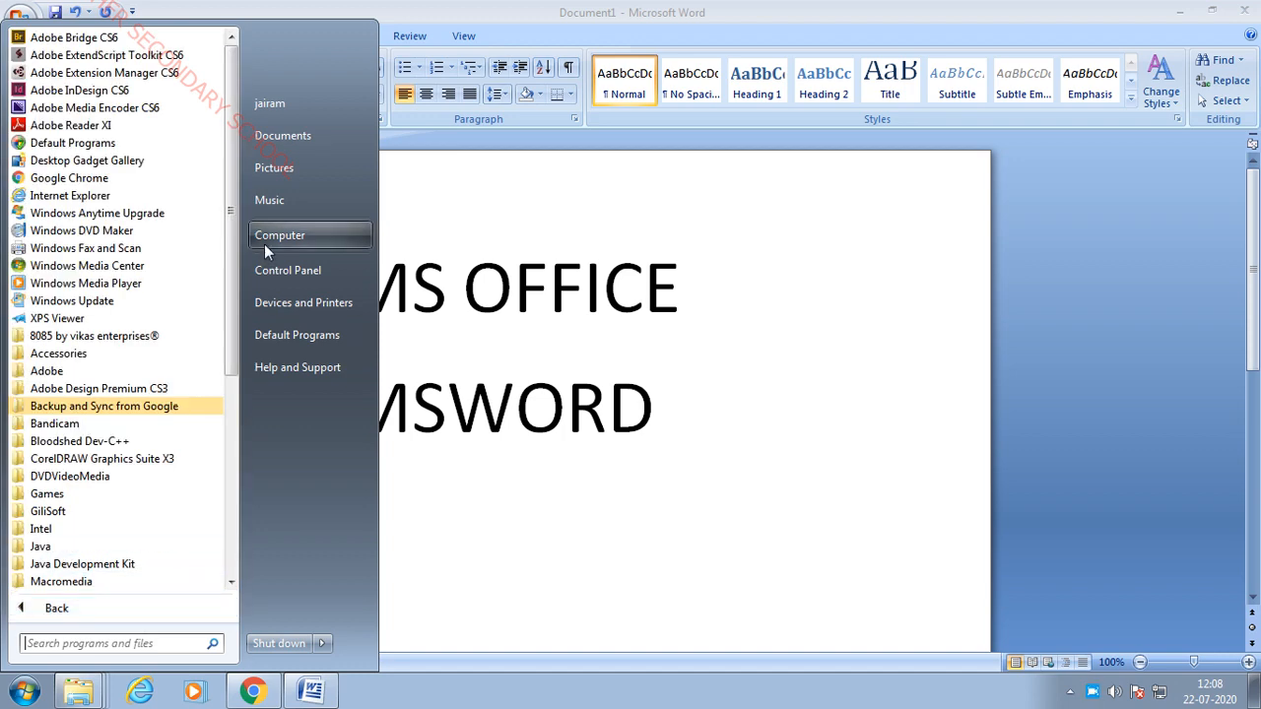
pyautogui.scroll(-2, 230, 396)
pyautogui.moveTo(230, 396); pyautogui.dragTo(230, 505)
pyautogui.click(144, 357)
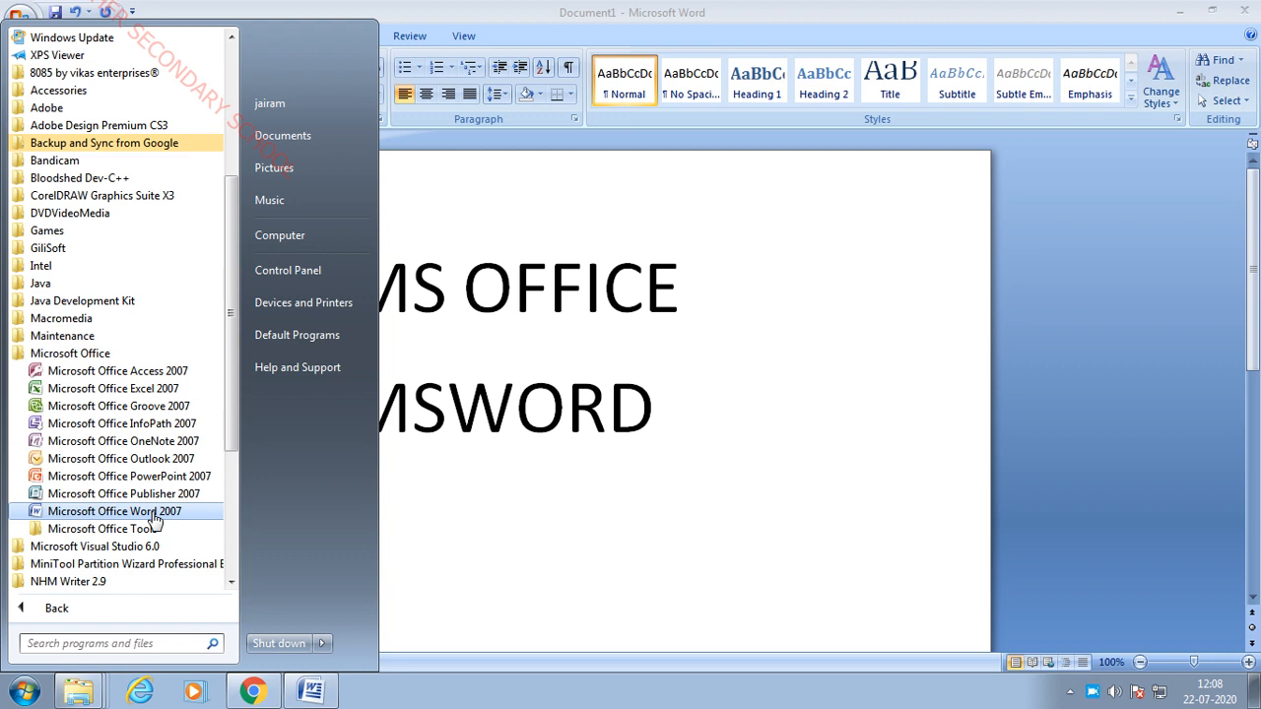
pyautogui.click(658, 540)
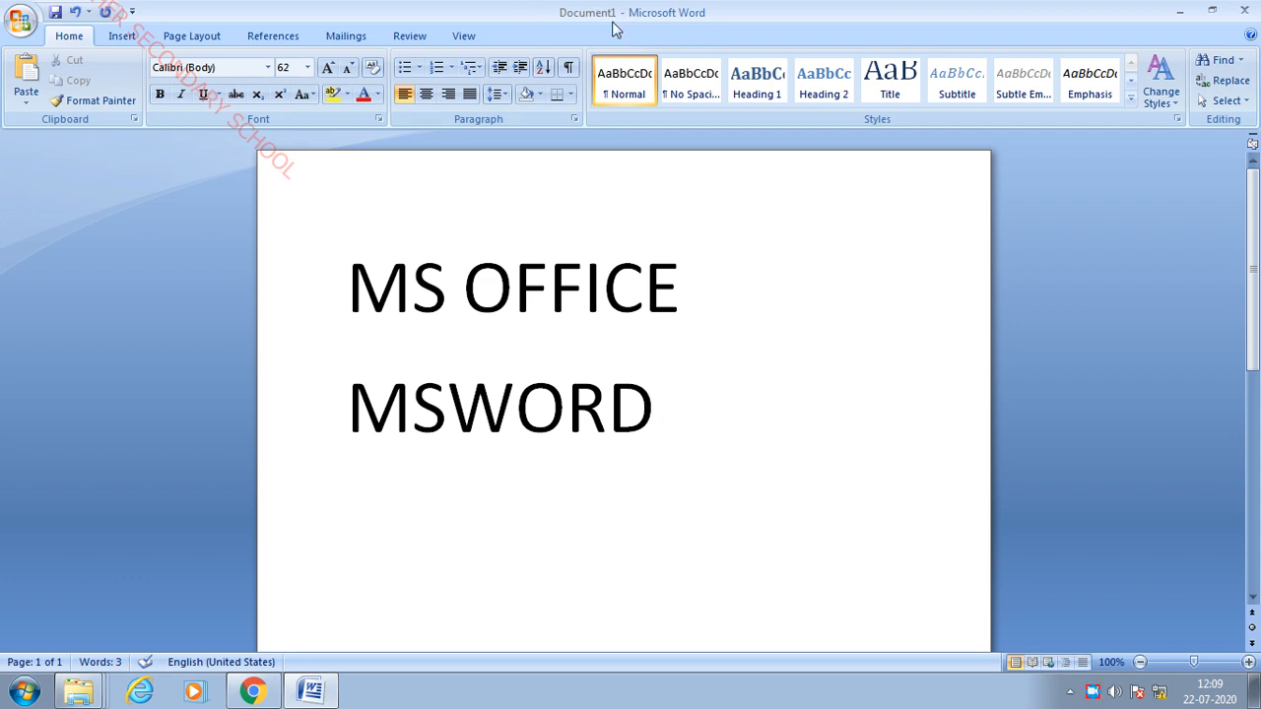
# - Save the document to the Desktop as 'jairam school'
pyautogui.click(20, 20)
pyautogui.hotkey('ctrl', 's')
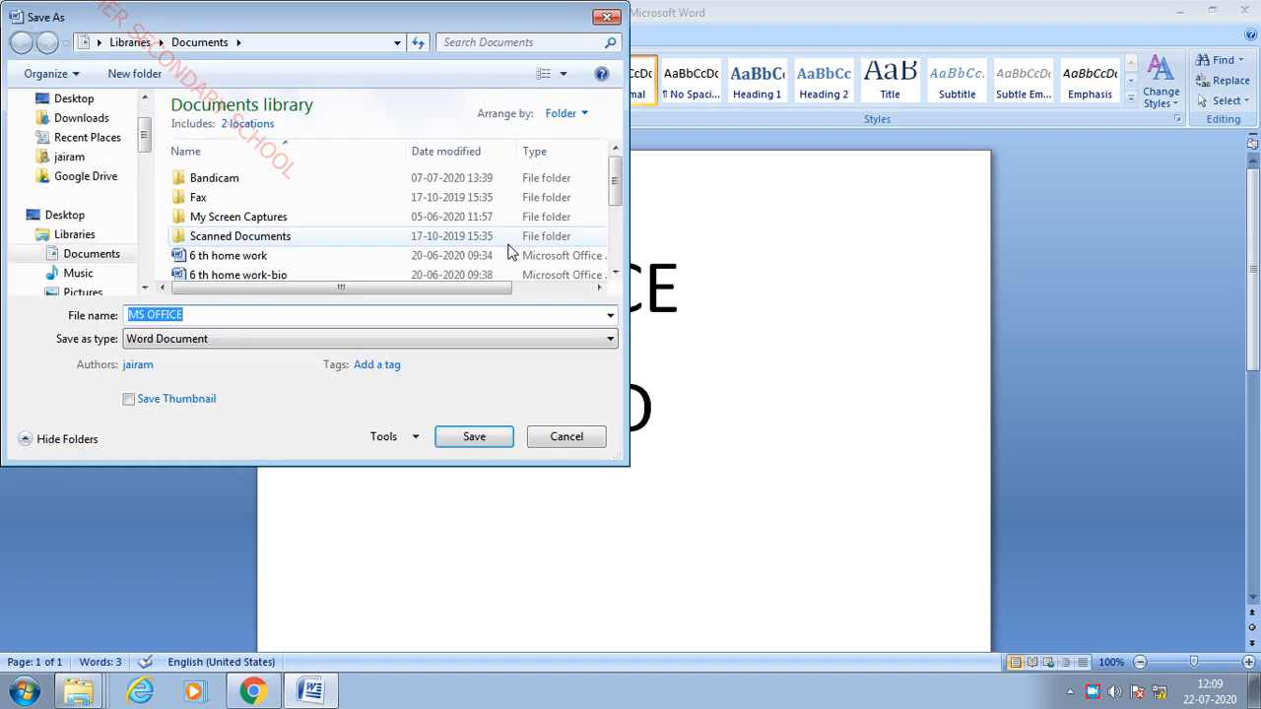
pyautogui.moveTo(419, 18); pyautogui.dragTo(812, 94)
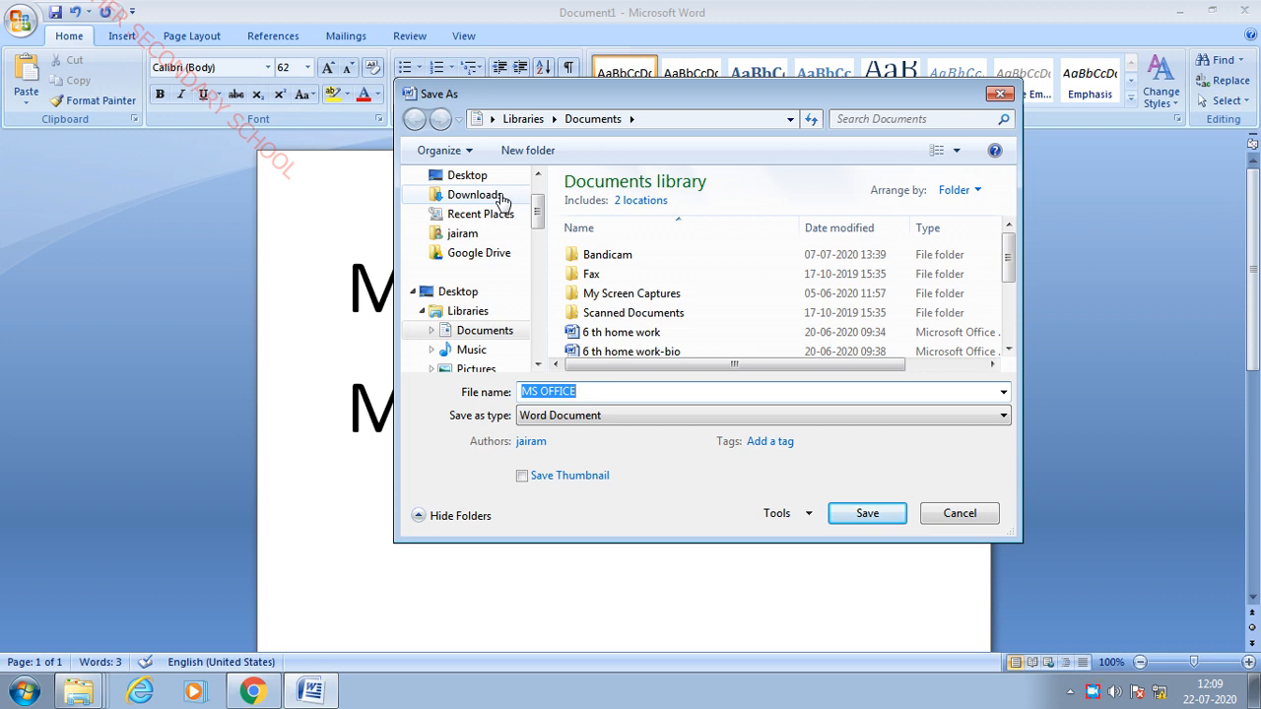
pyautogui.scroll(2, 541, 225)
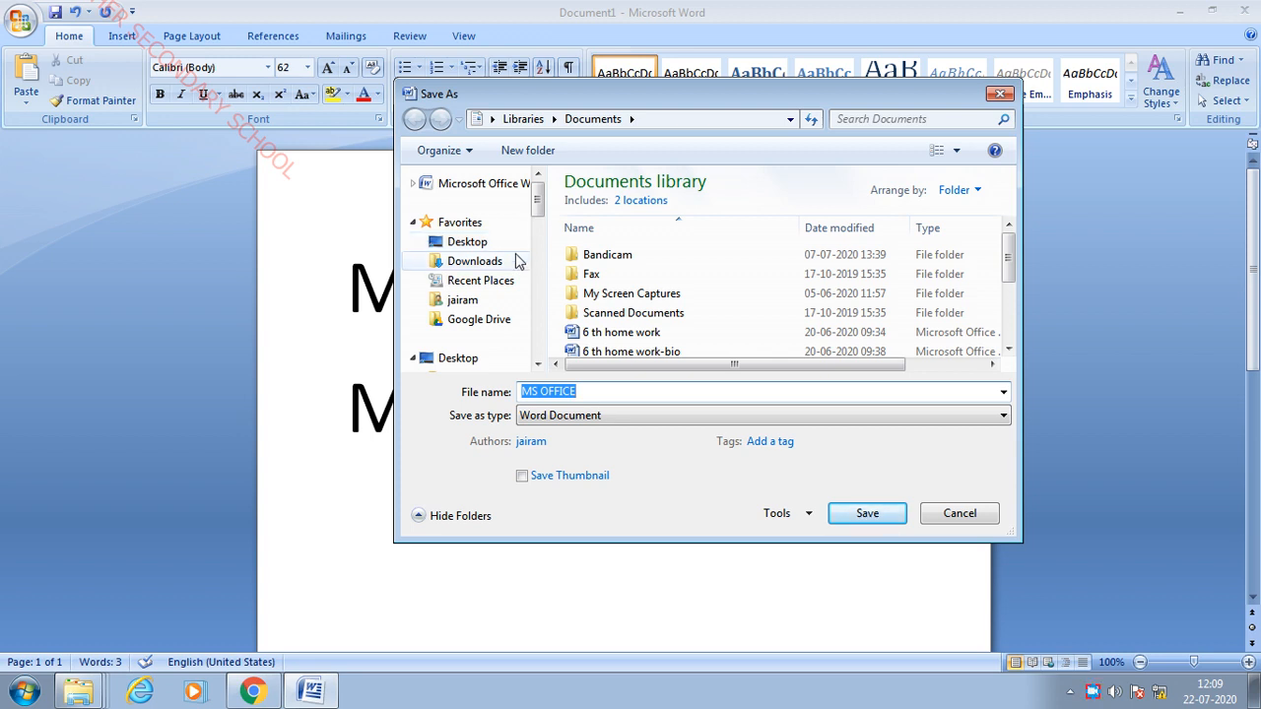
pyautogui.click(461, 242)
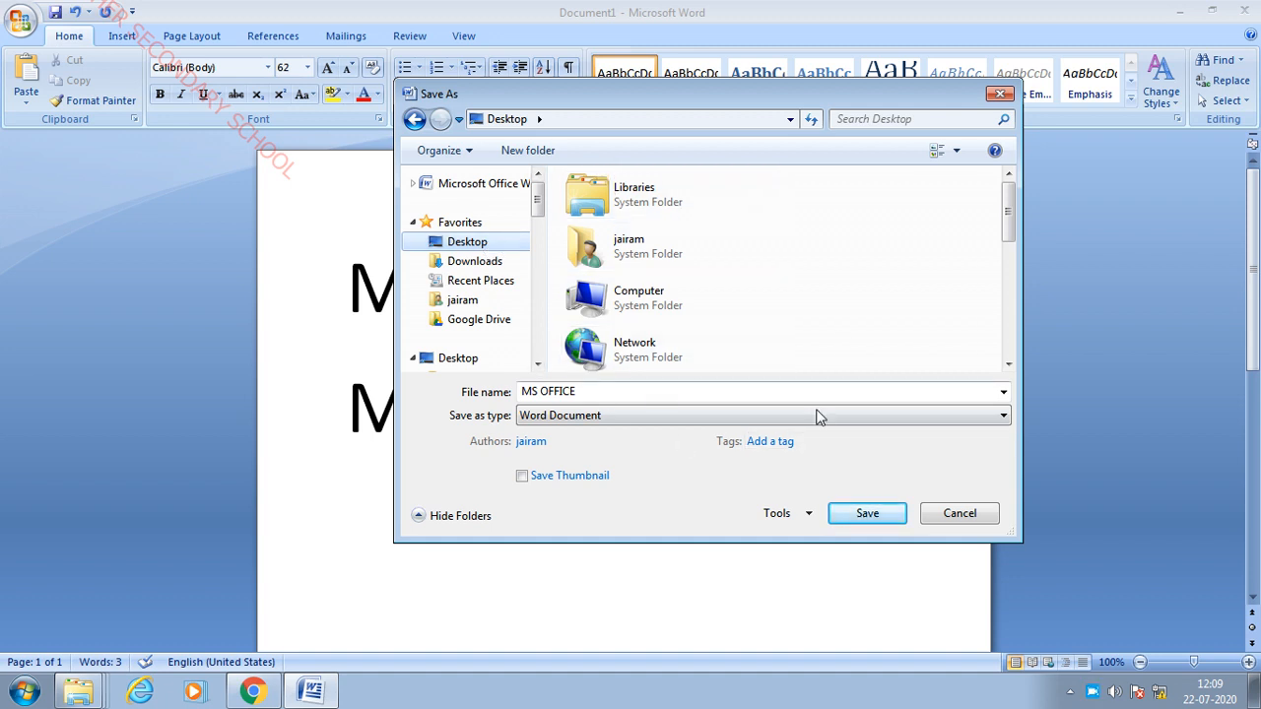
pyautogui.click(620, 390)
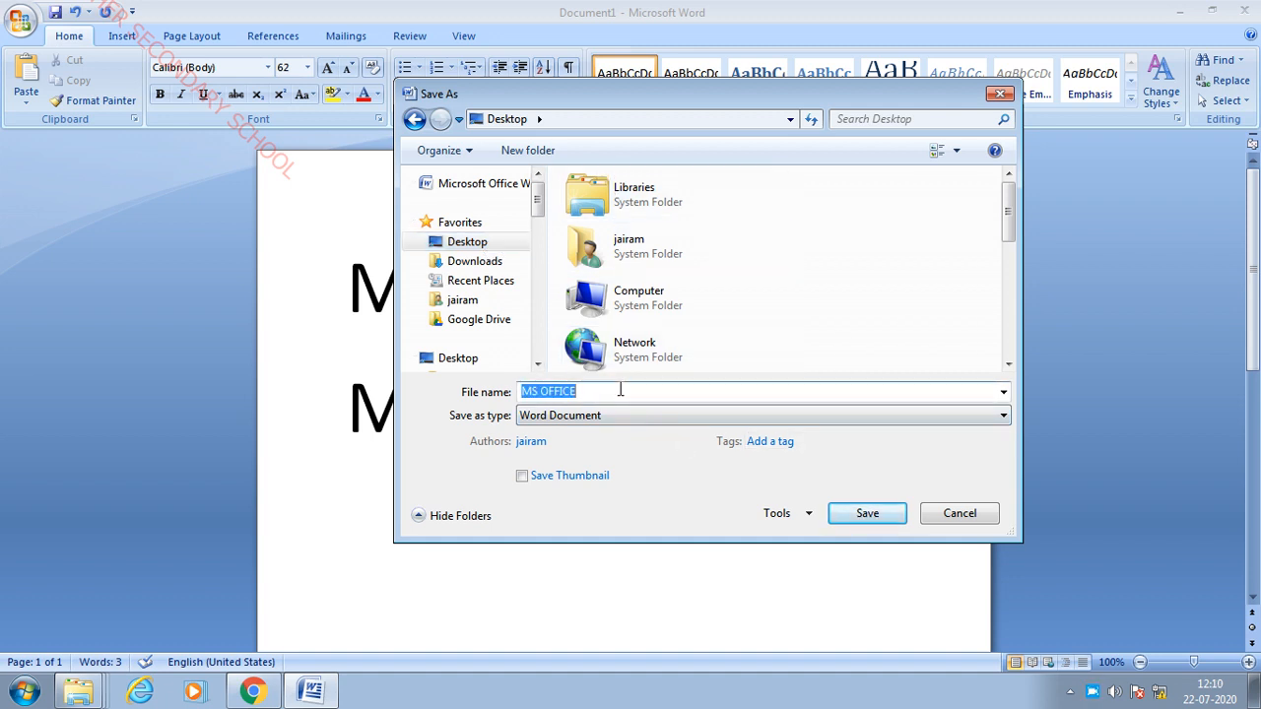
pyautogui.press('BackSpace')
pyautogui.write('ja')
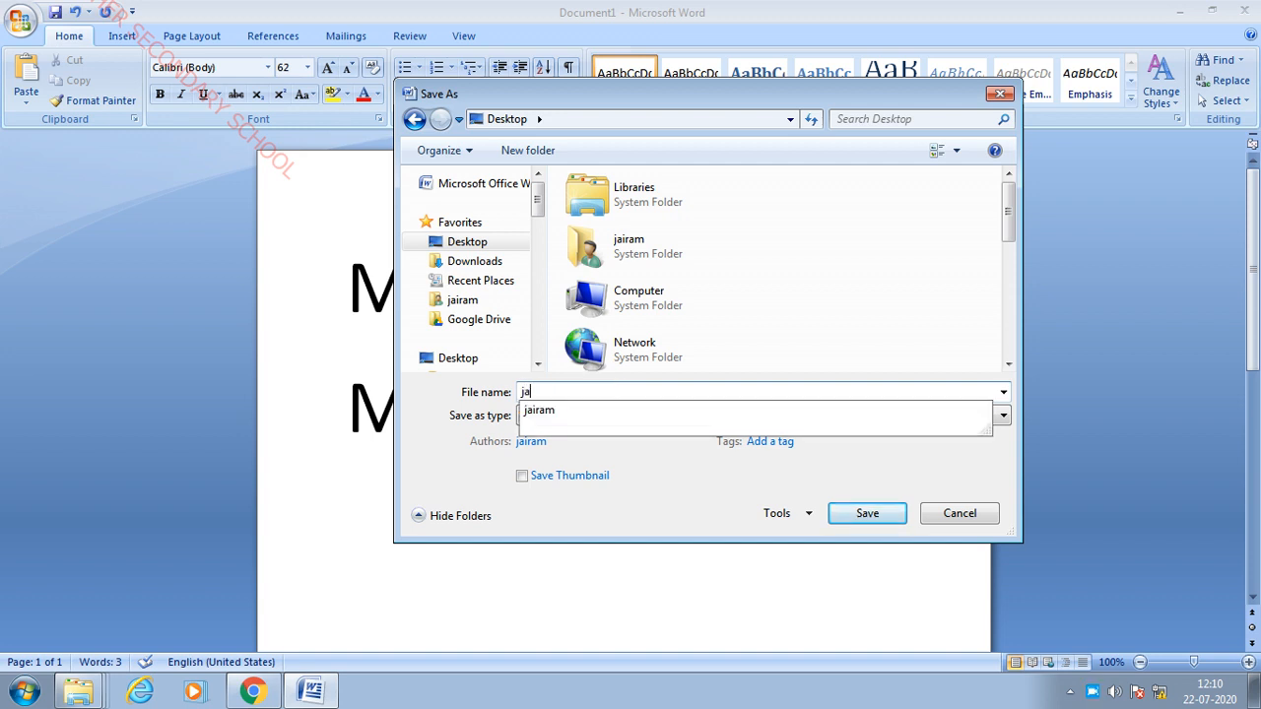
pyautogui.write('iram school')
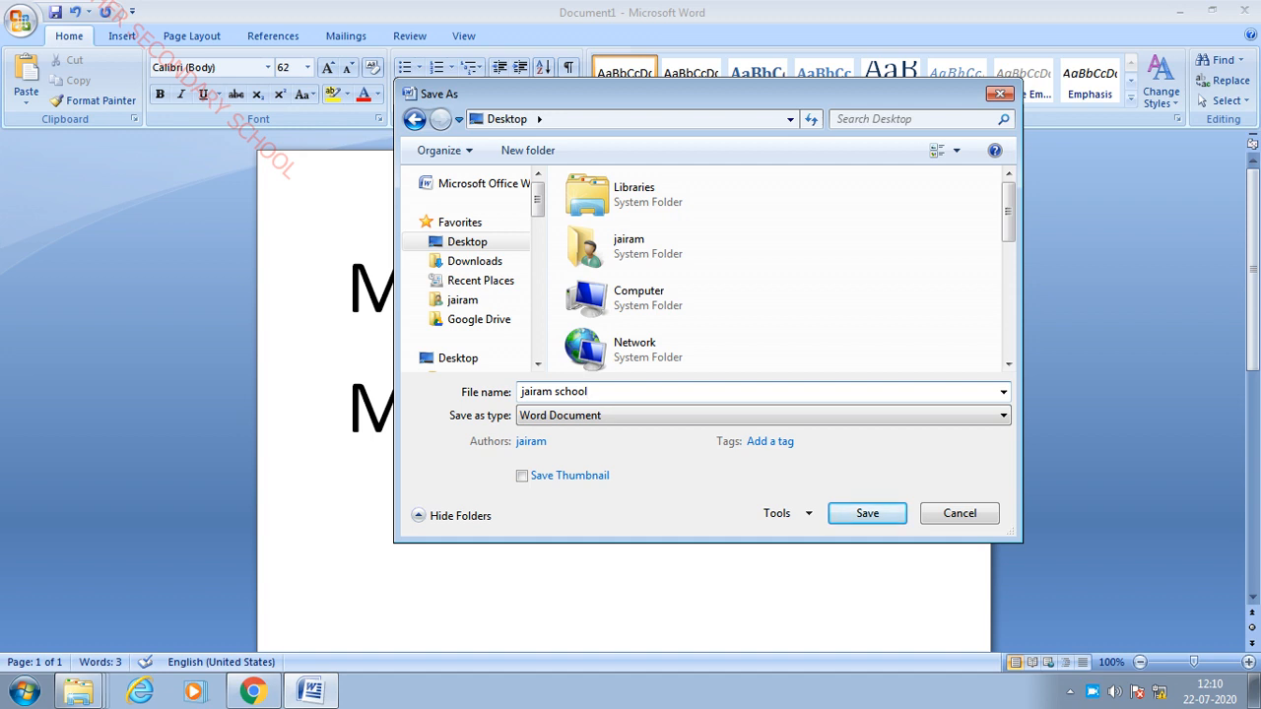
pyautogui.click(885, 522)
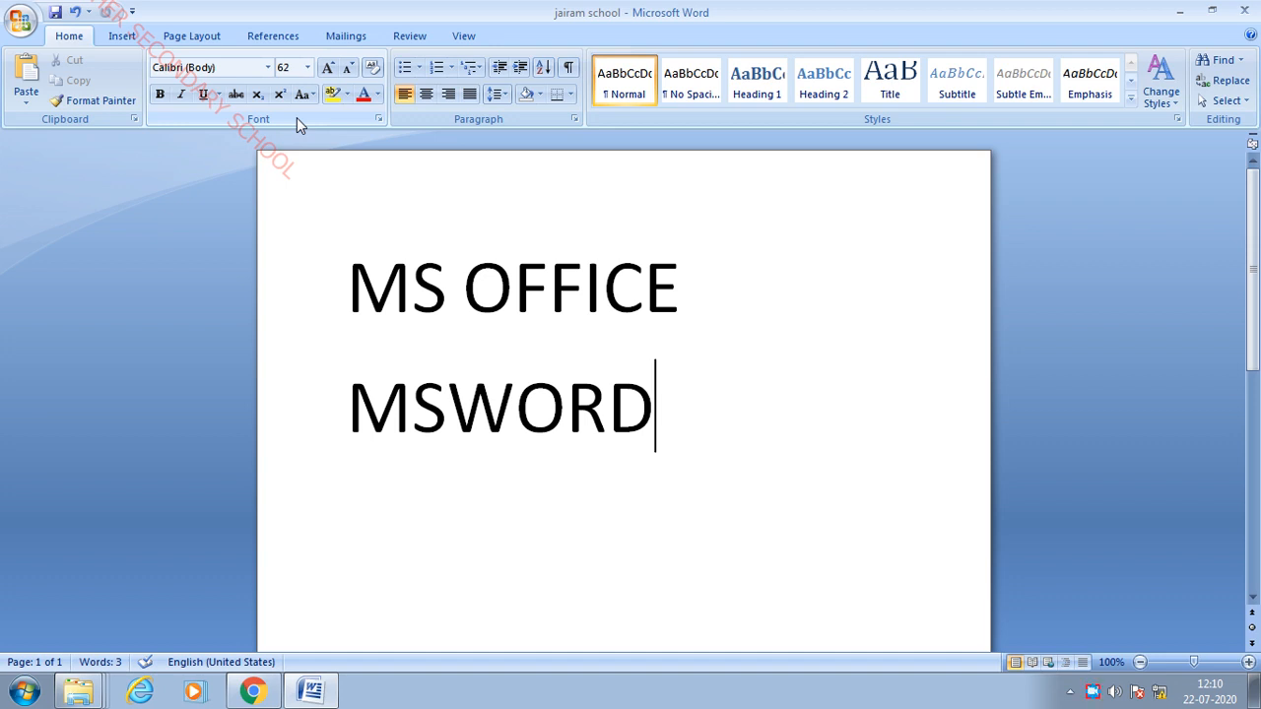
pyautogui.click(135, 120)
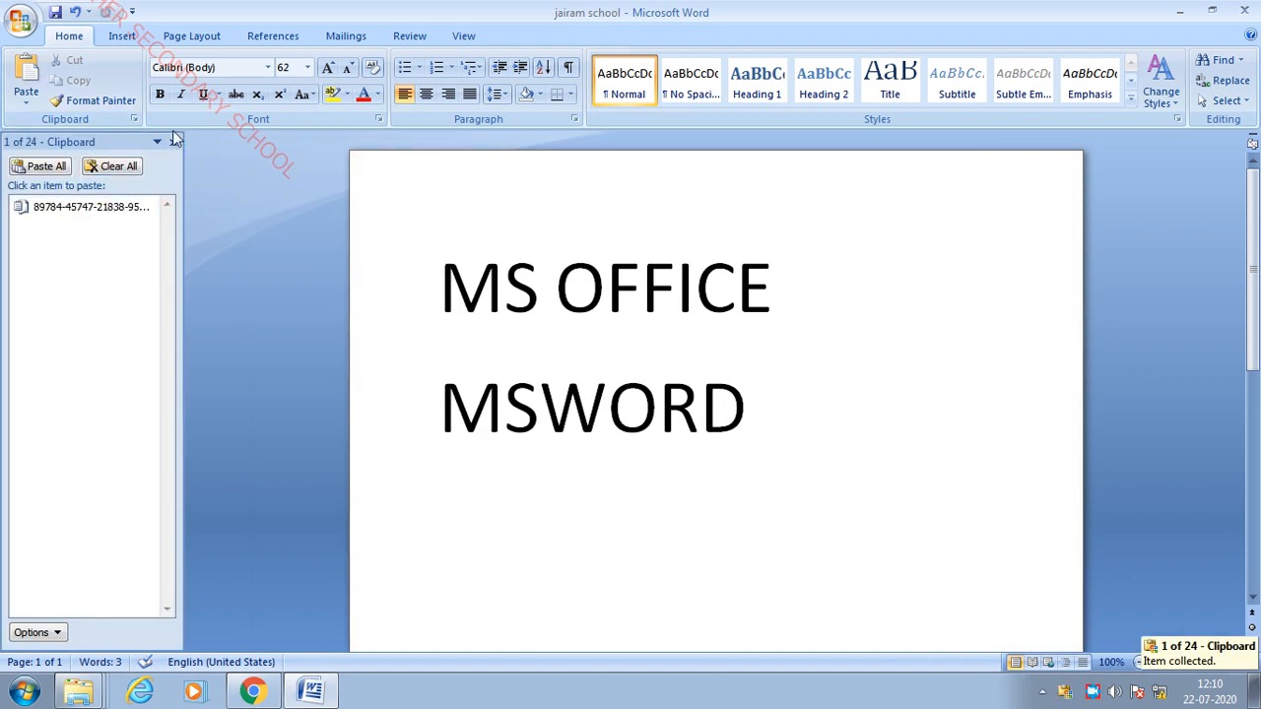
pyautogui.click(172, 142)
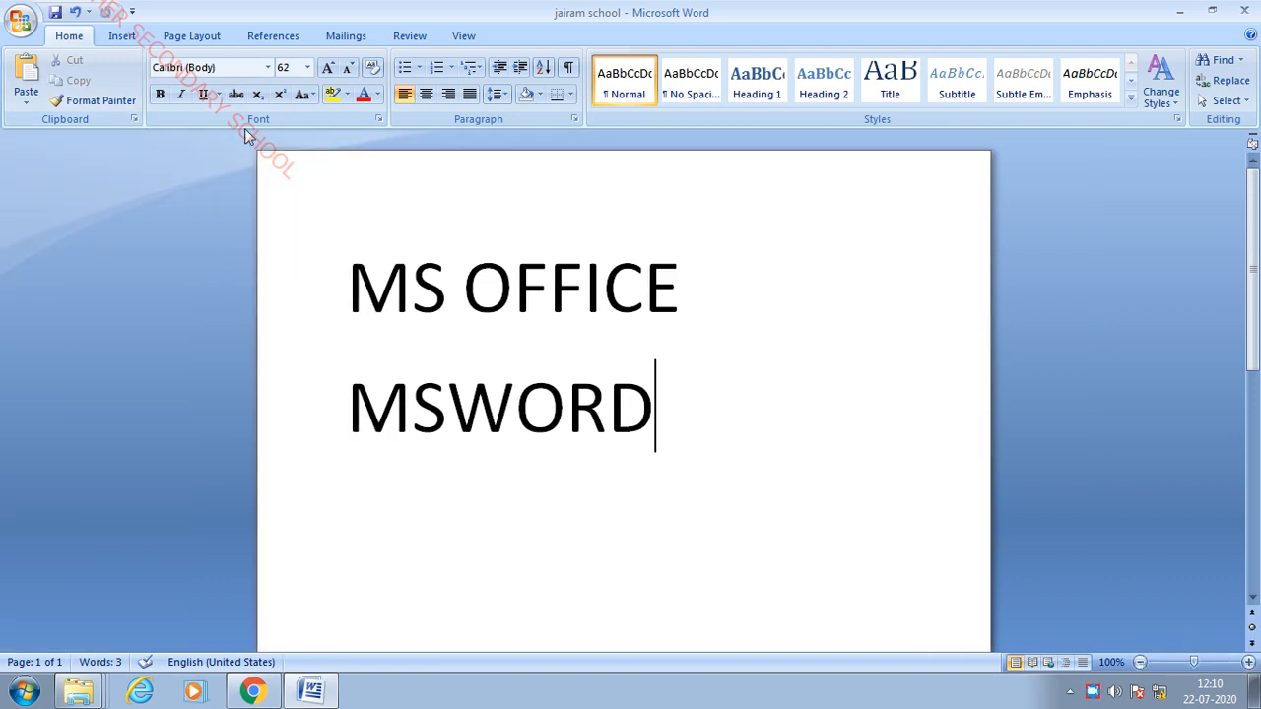
pyautogui.click(378, 121)
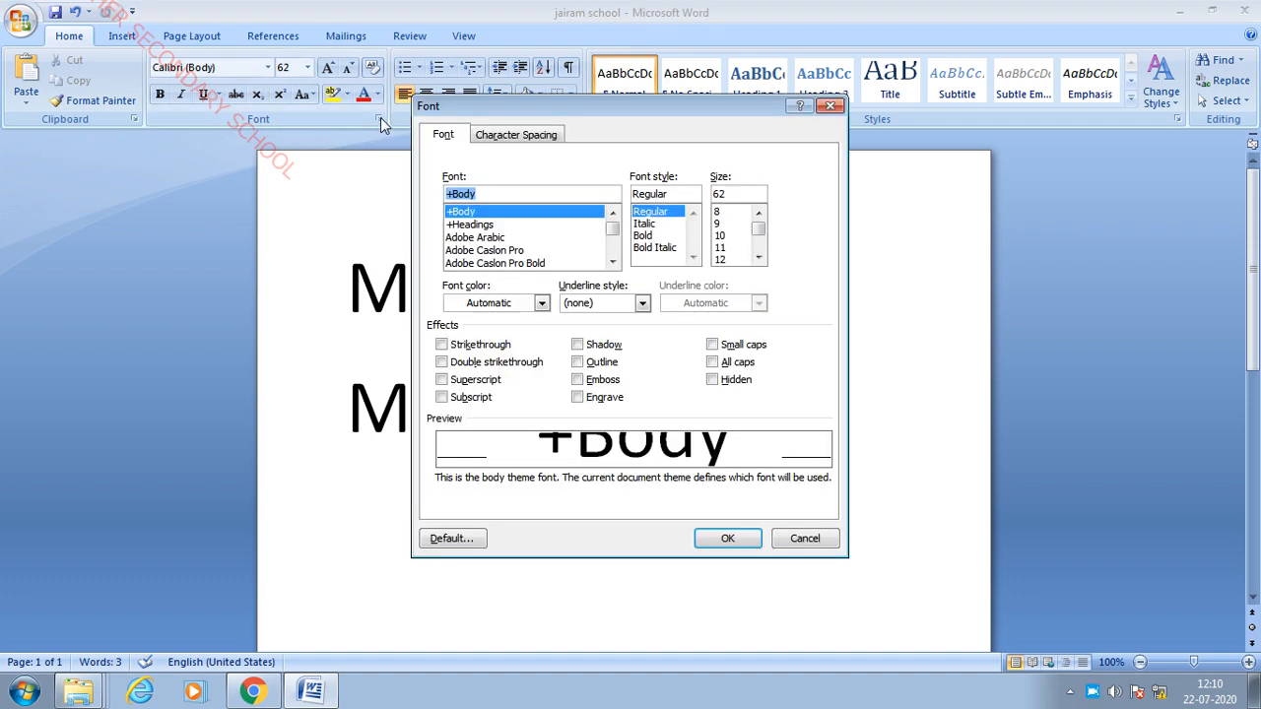
pyautogui.click(830, 105)
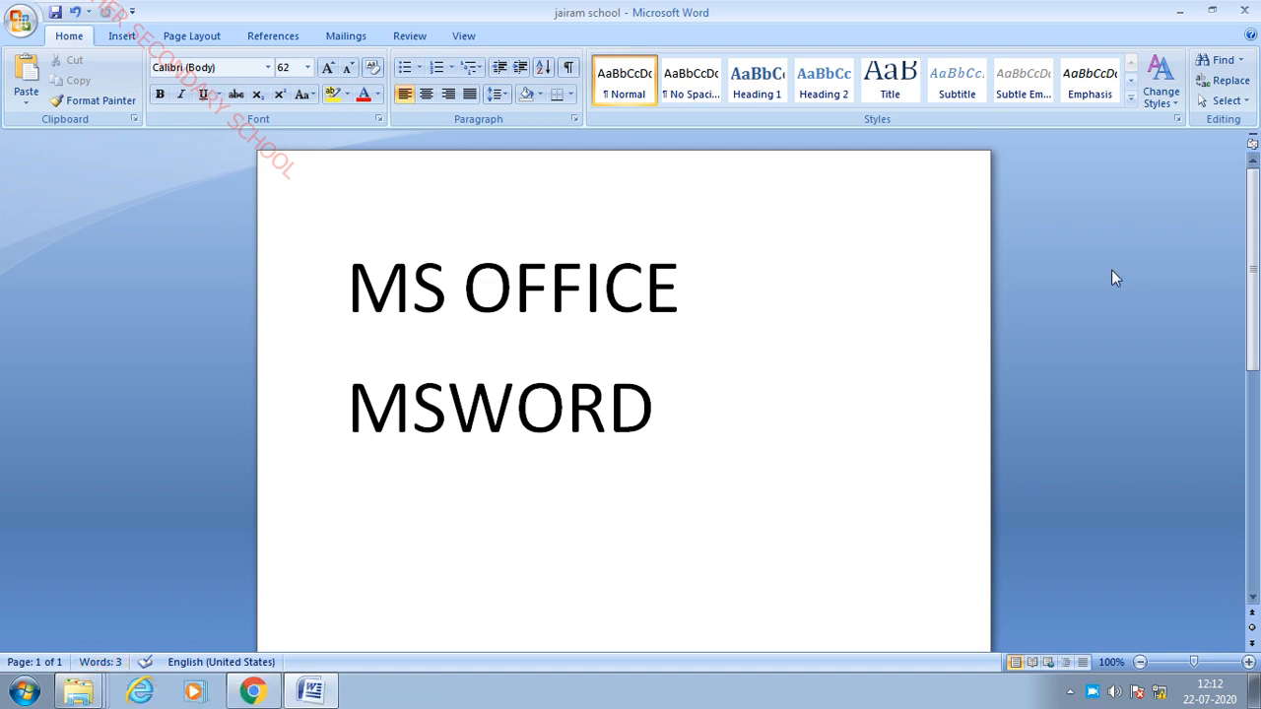
pyautogui.moveTo(354, 277); pyautogui.dragTo(681, 388)
pyautogui.click(856, 379)
pyautogui.click(29, 70)
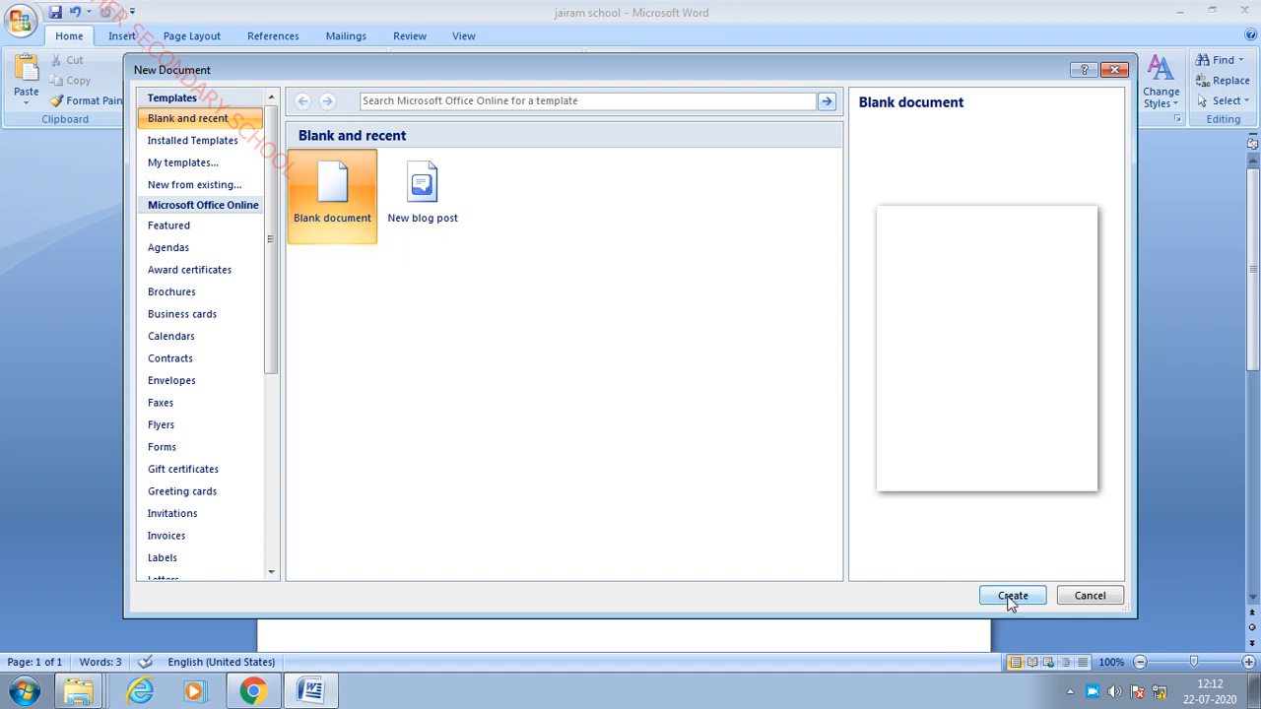
pyautogui.click(1115, 71)
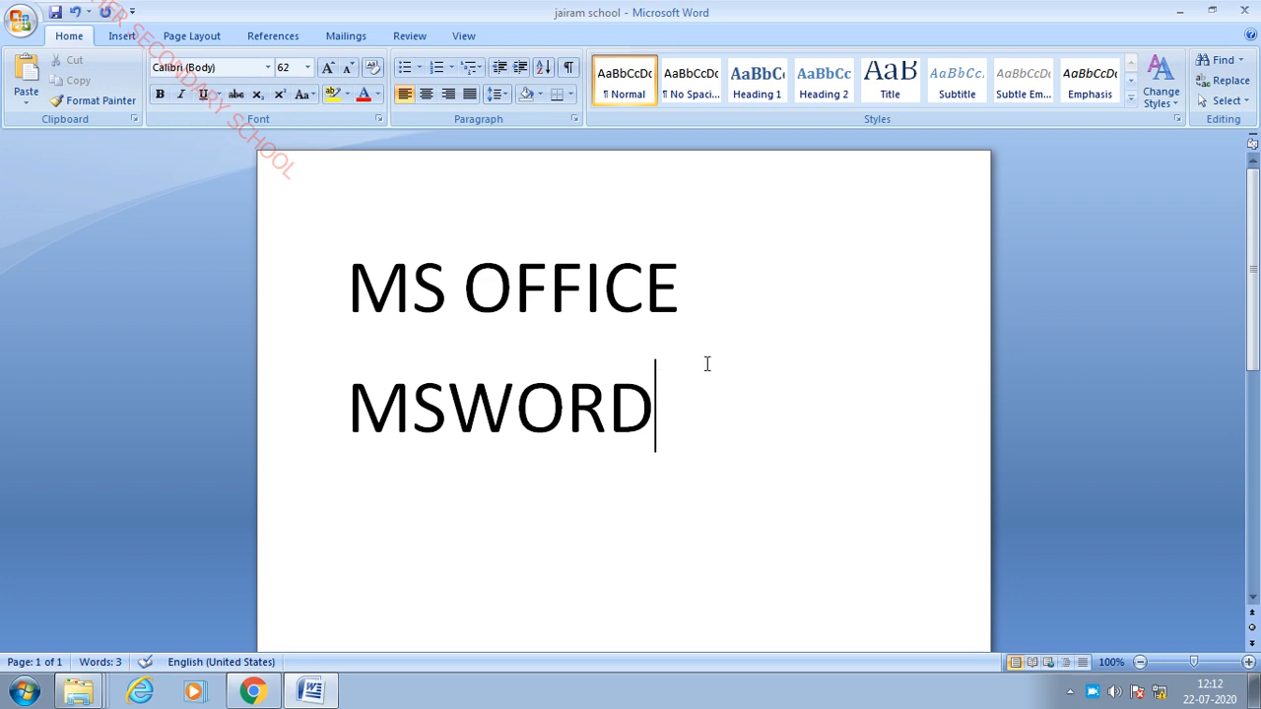
# - Delete the MS OFFICE and MSWORD lines, leaving an empty page for the sentence
pyautogui.moveTo(350, 293); pyautogui.dragTo(736, 453)
pyautogui.press('Delete')
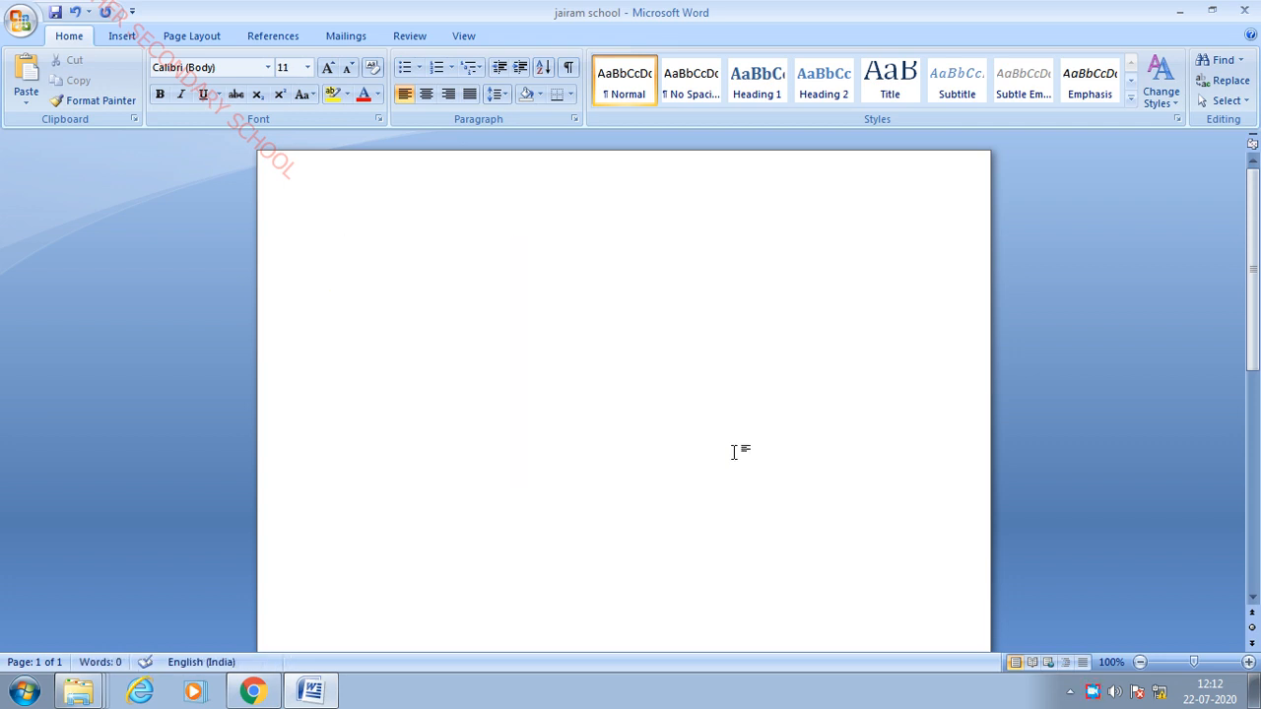
pyautogui.write('jairam school')
pyautogui.press('BackSpace')
pyautogui.press('BackSpace')
pyautogui.press('BackSpace')
pyautogui.press('BackSpace')
pyautogui.press('BackSpace')
pyautogui.press('BackSpace')
pyautogui.press('BackSpace')
pyautogui.press('BackSpace')
pyautogui.press('BackSpace')
pyautogui.press('BackSpace')
pyautogui.press('BackSpace')
pyautogui.press('BackSpace')
pyautogui.press('BackSpace')
pyautogui.write('int')
pyautogui.press('BackSpace')
pyautogui.press('BackSpace')
# - Type 'In this lesson we are learning the basics of msoffice for example msword, msexcel, mspowerpoint, ms outlook'
pyautogui.write('this lesson we are lea')
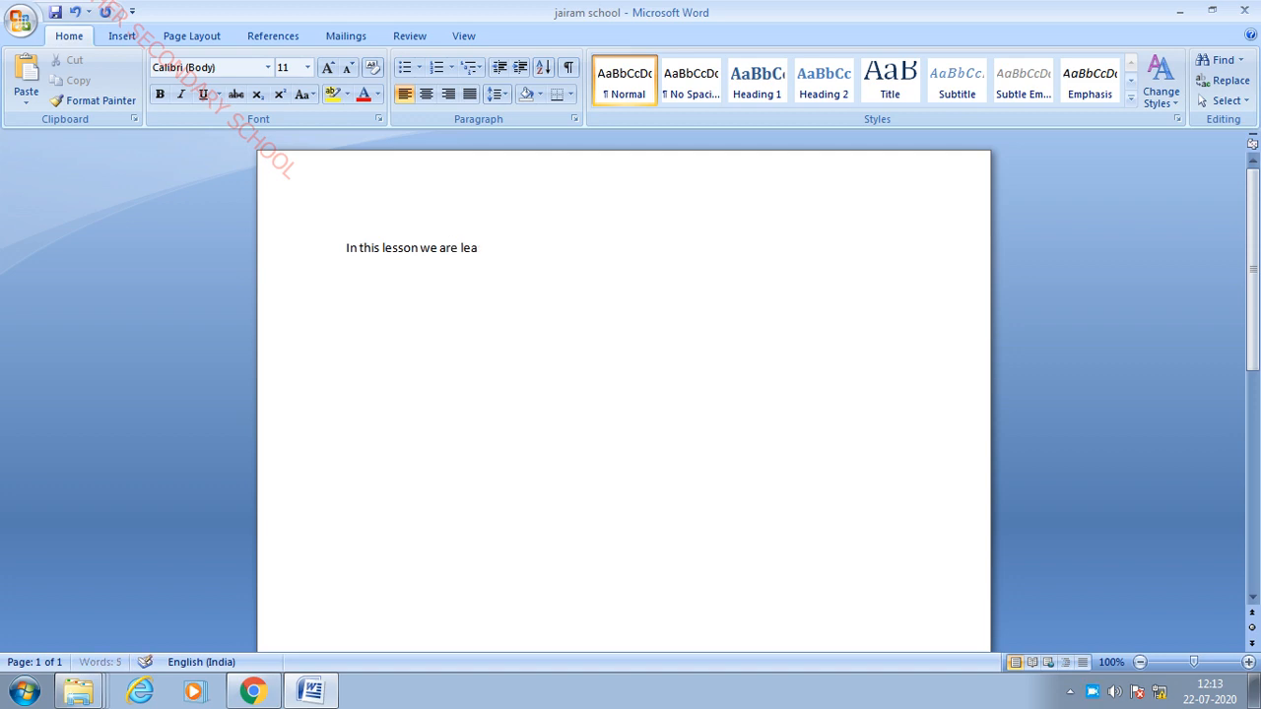
pyautogui.write('rning the basics of')
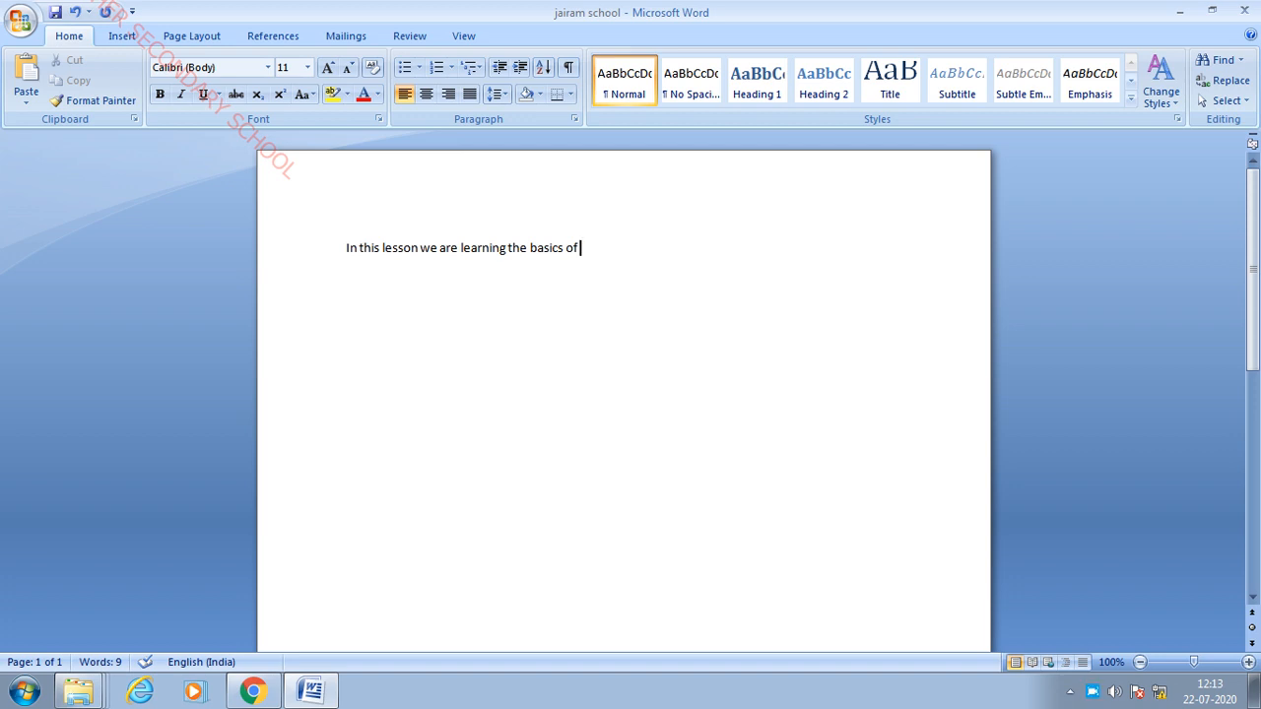
pyautogui.write('msoff')
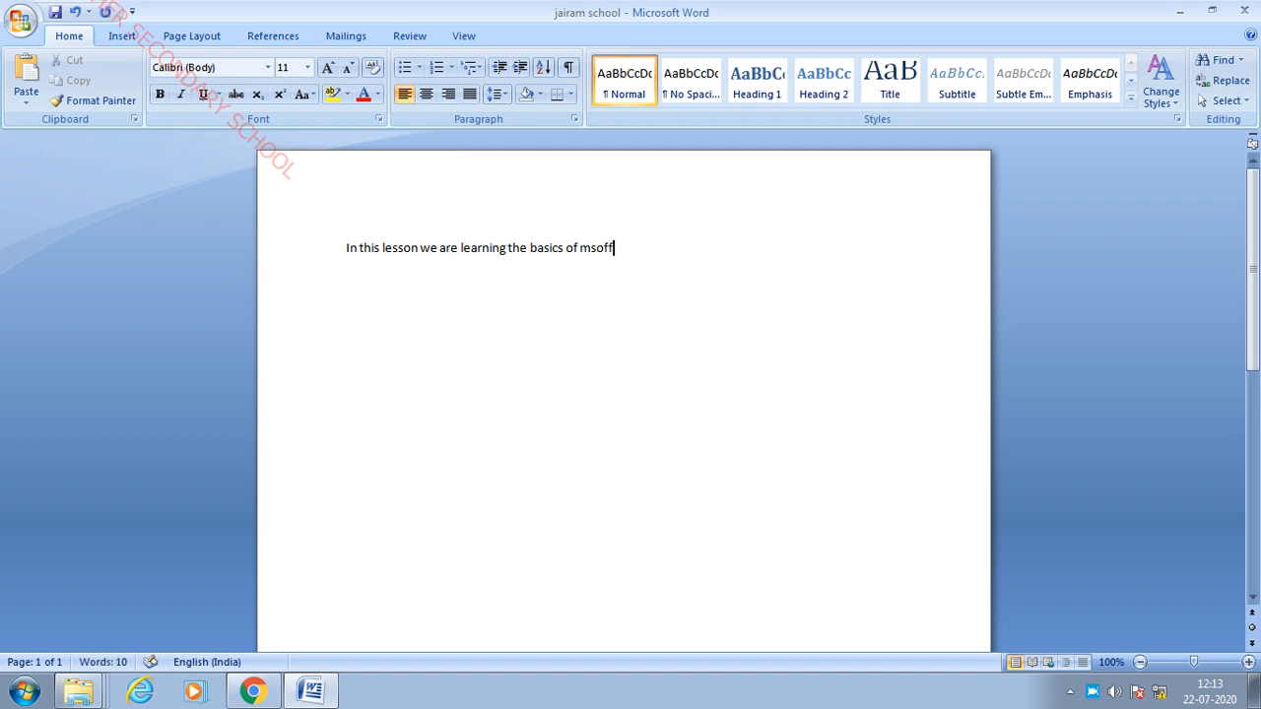
pyautogui.write('ice  for example')
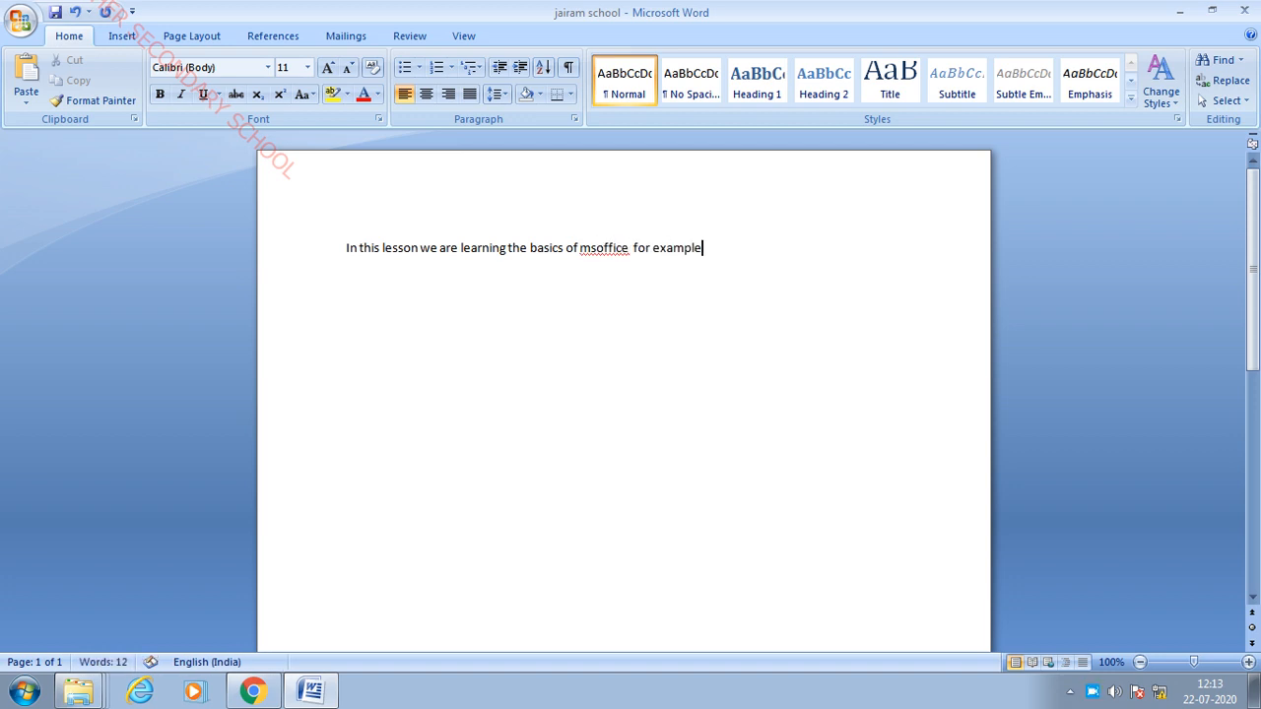
pyautogui.write(' msword, msex')
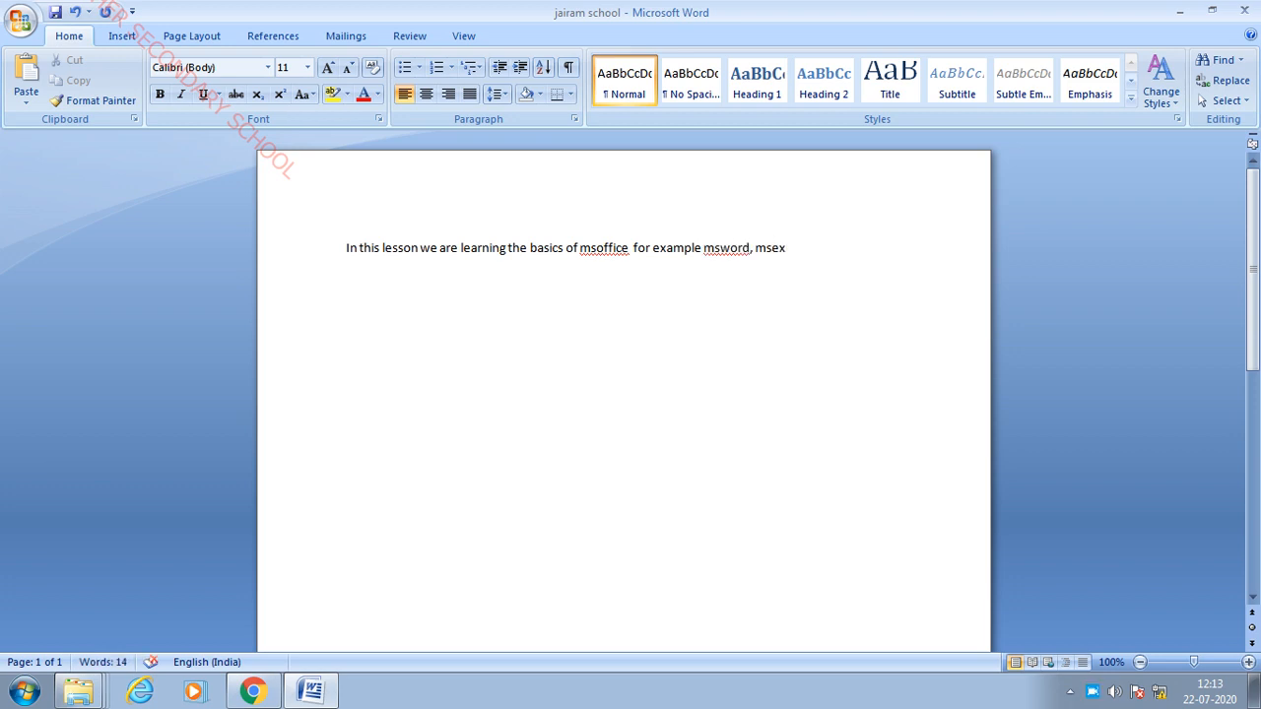
pyautogui.write('cel, mspowe')
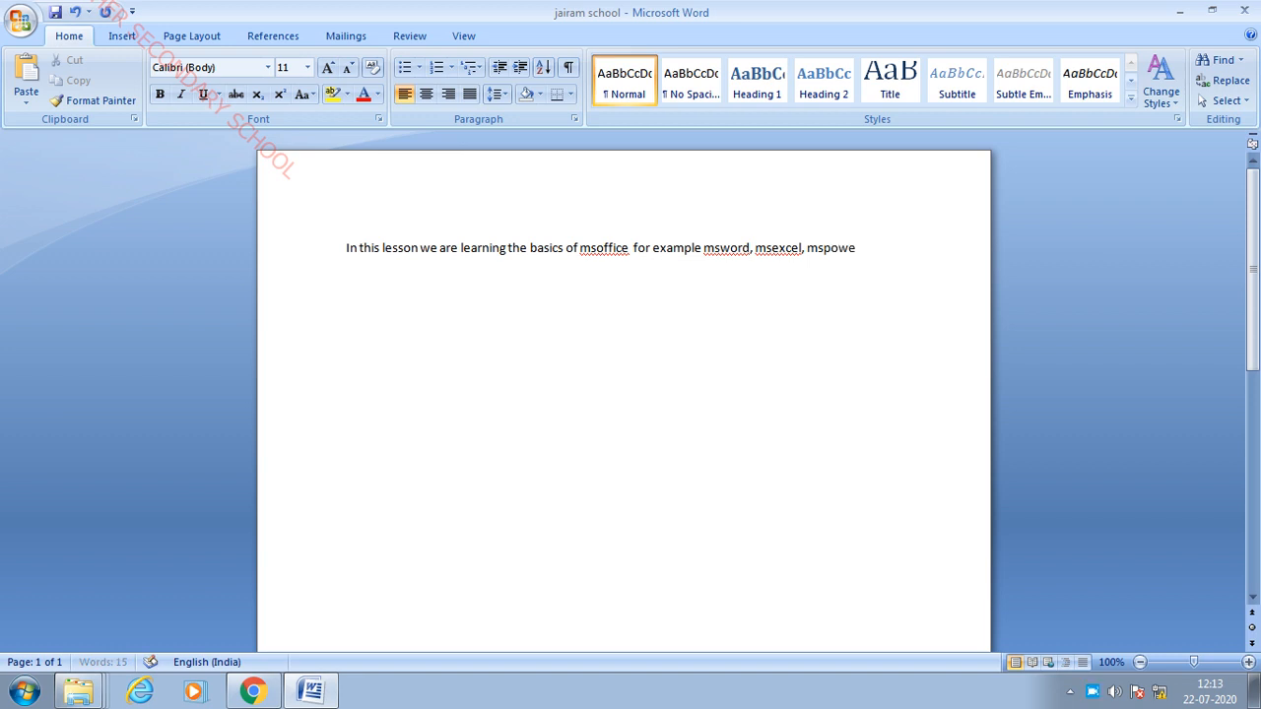
pyautogui.write('rpoint, ms ou')
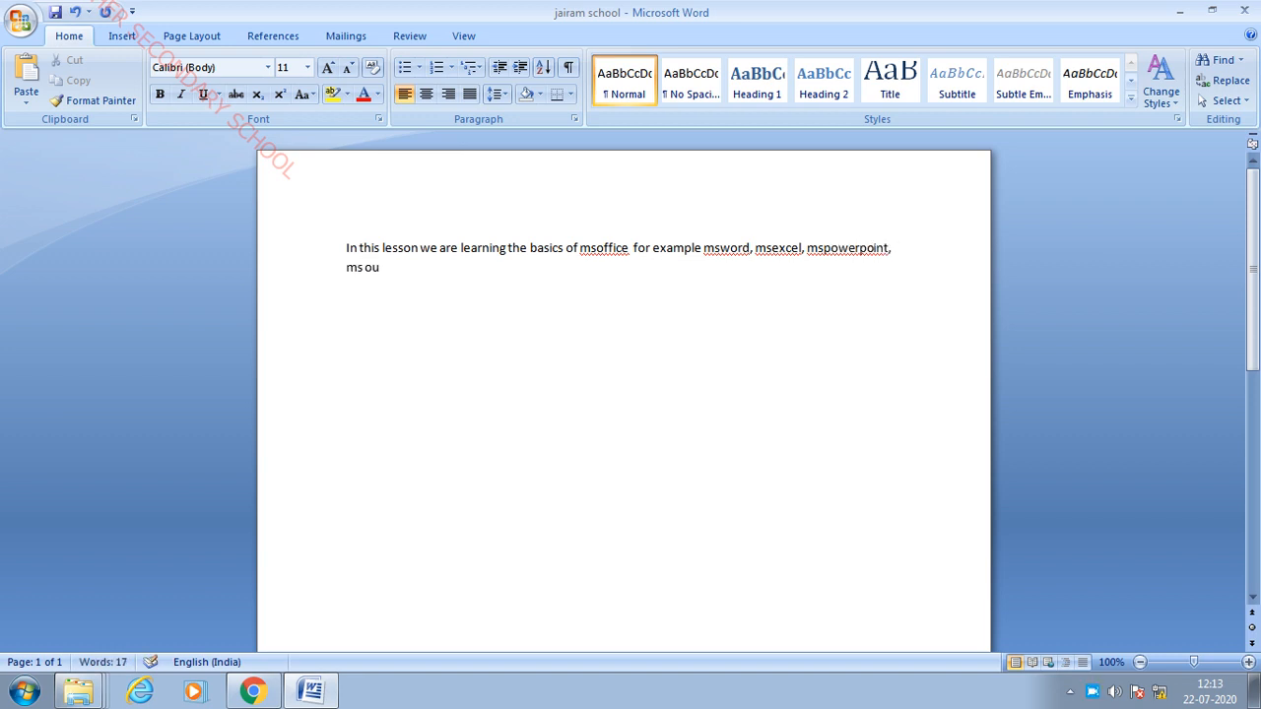
pyautogui.write('tlook')
# - Erase 'example ' before msword and 'msw' after it, leaving 'msoffice ford, msexcel'
pyautogui.click(704, 249)
pyautogui.click(702, 250)
pyautogui.press('BackSpace')
pyautogui.press('BackSpace')
pyautogui.press('BackSpace')
pyautogui.press('BackSpace')
pyautogui.press('BackSpace')
pyautogui.press('BackSpace')
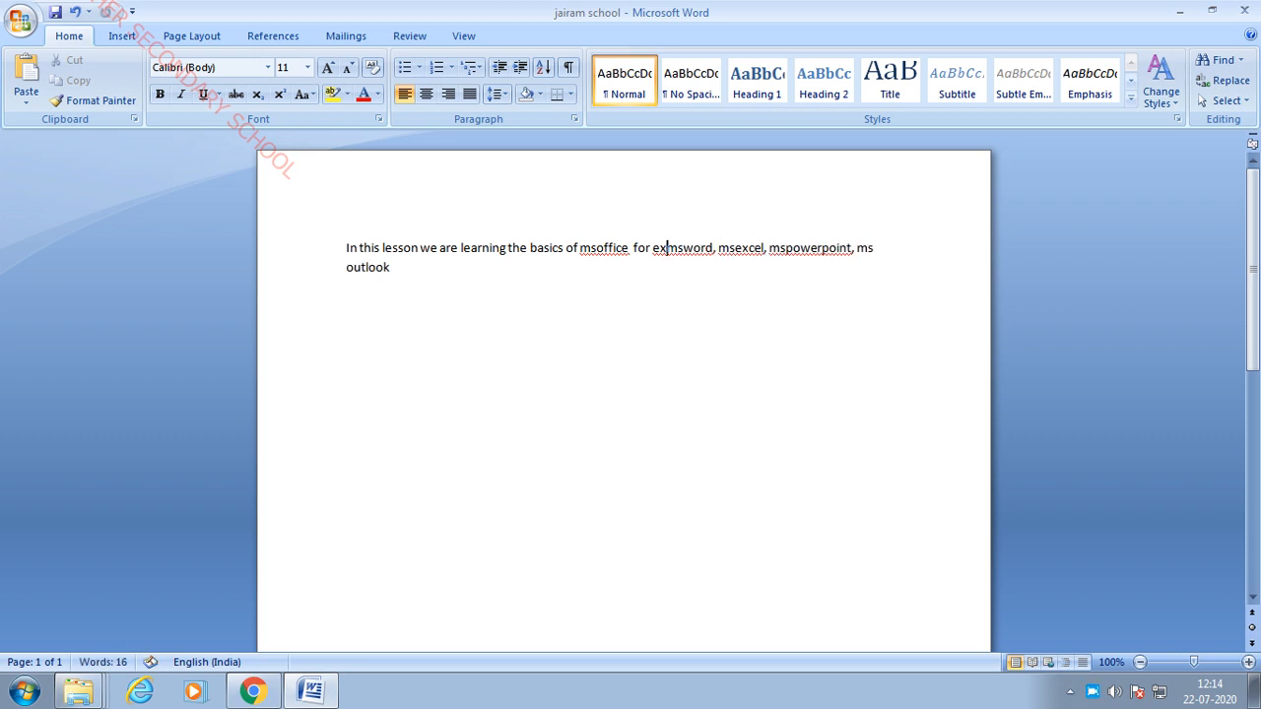
pyautogui.press('BackSpace')
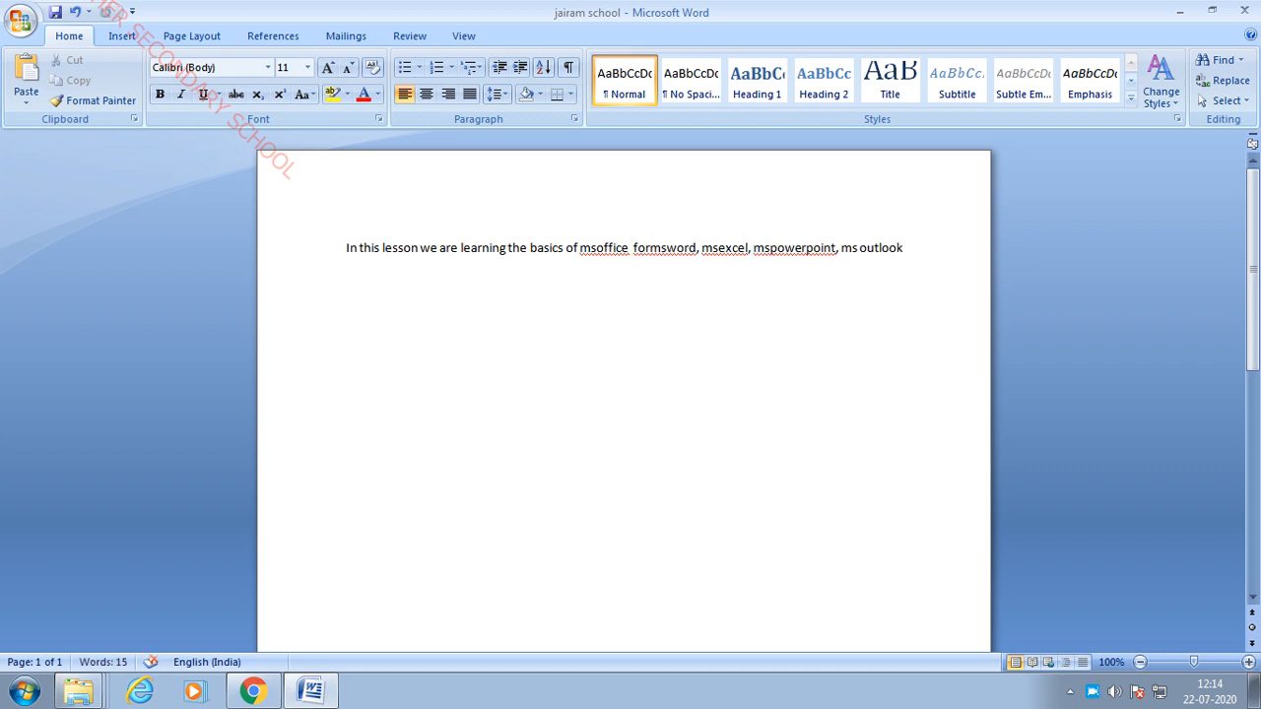
pyautogui.press('BackSpace')
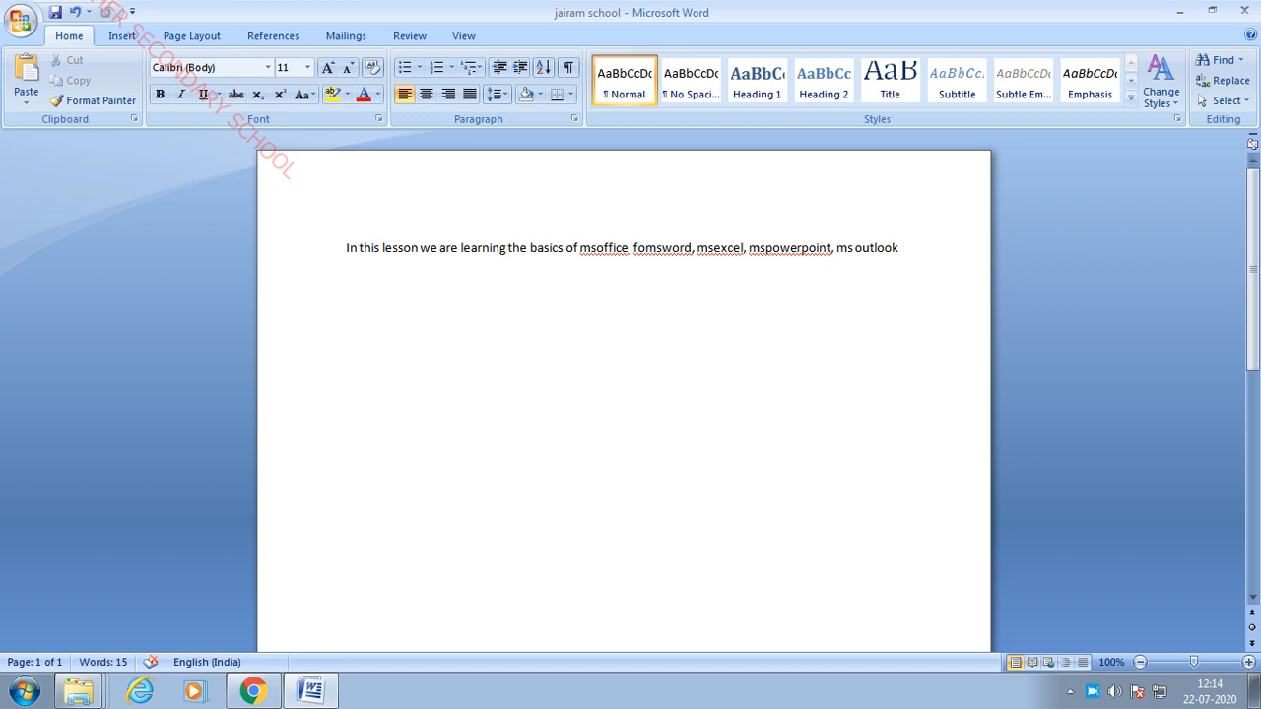
pyautogui.press('Delete')
pyautogui.press('Delete')
pyautogui.press('Delete')
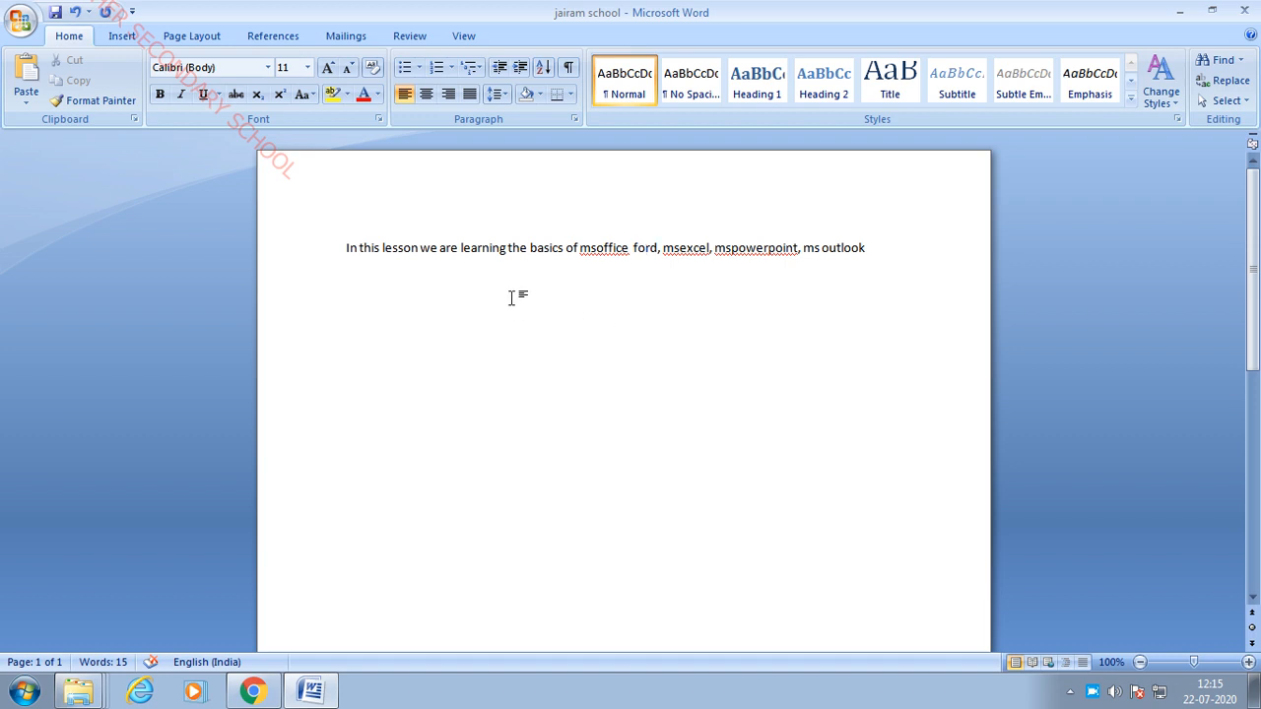
# - Practise selecting the sentence with triple-clicks and a drag from 'learning', clearing each selection
pyautogui.click(460, 248)
pyautogui.tripleClick(459, 248)
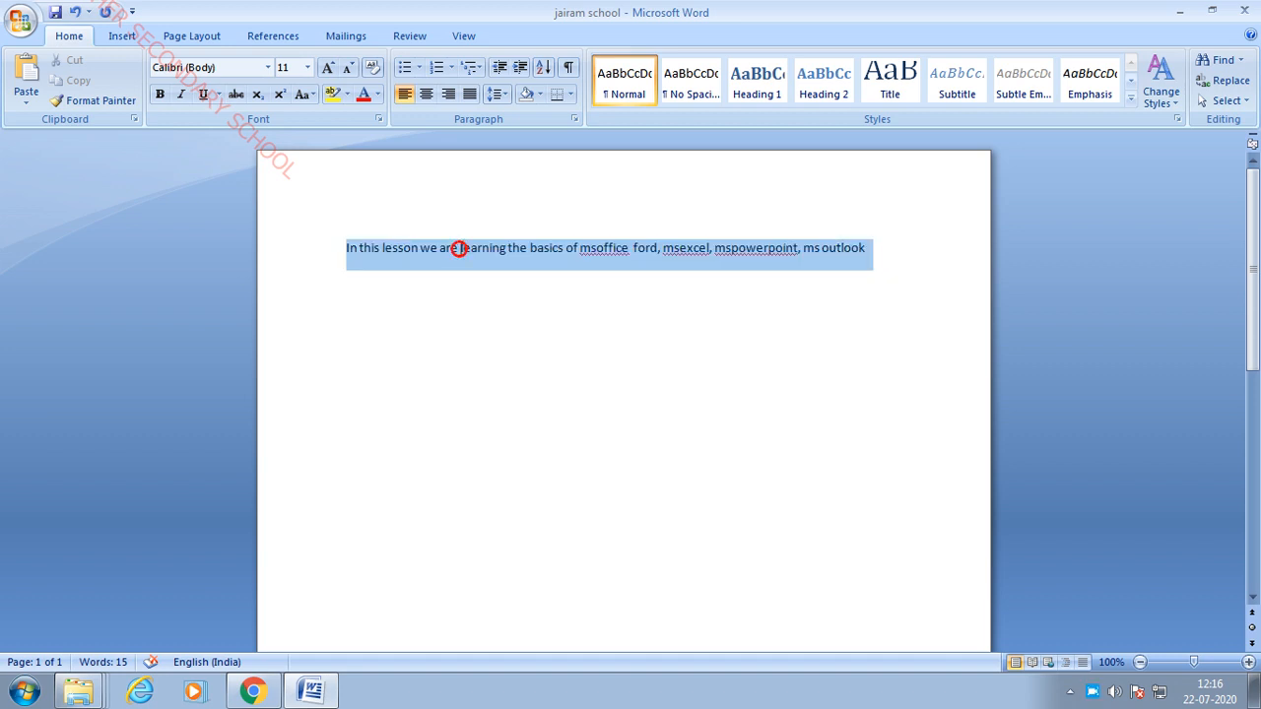
pyautogui.click(484, 329)
pyautogui.tripleClick(461, 250)
pyautogui.click(495, 273)
pyautogui.tripleClick(459, 250)
pyautogui.click(470, 253)
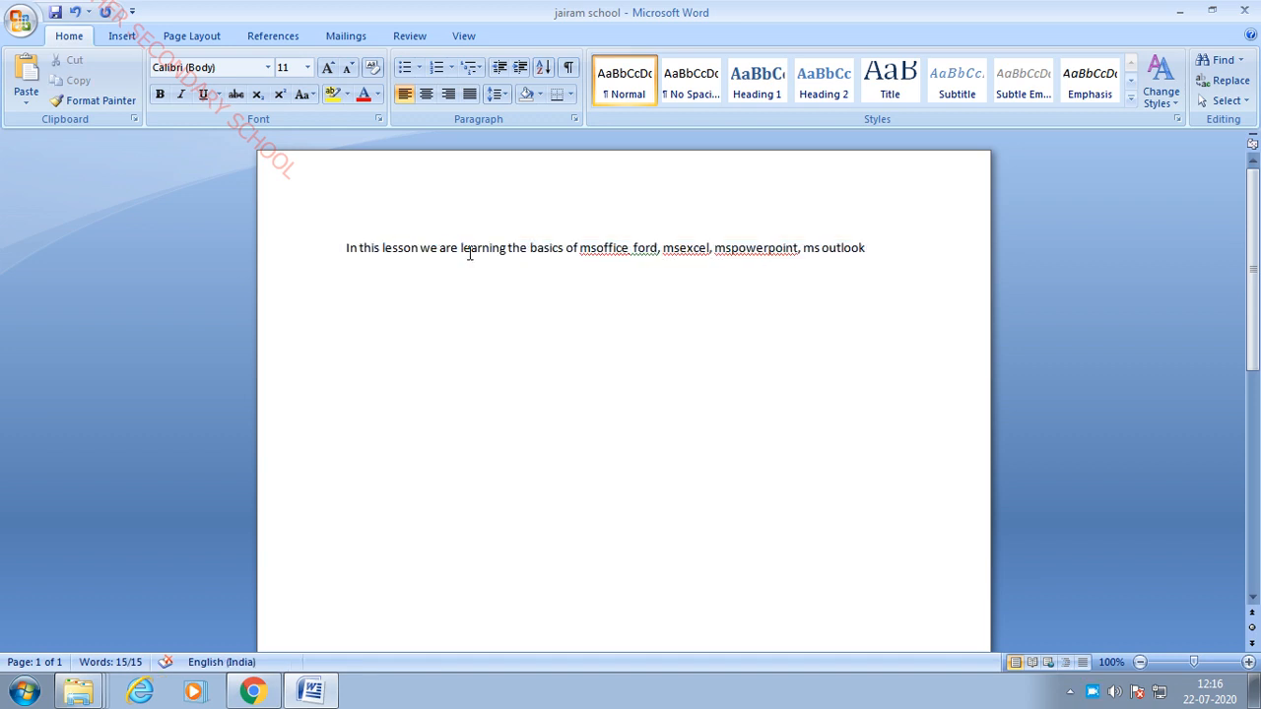
pyautogui.moveTo(459, 250); pyautogui.dragTo(860, 271)
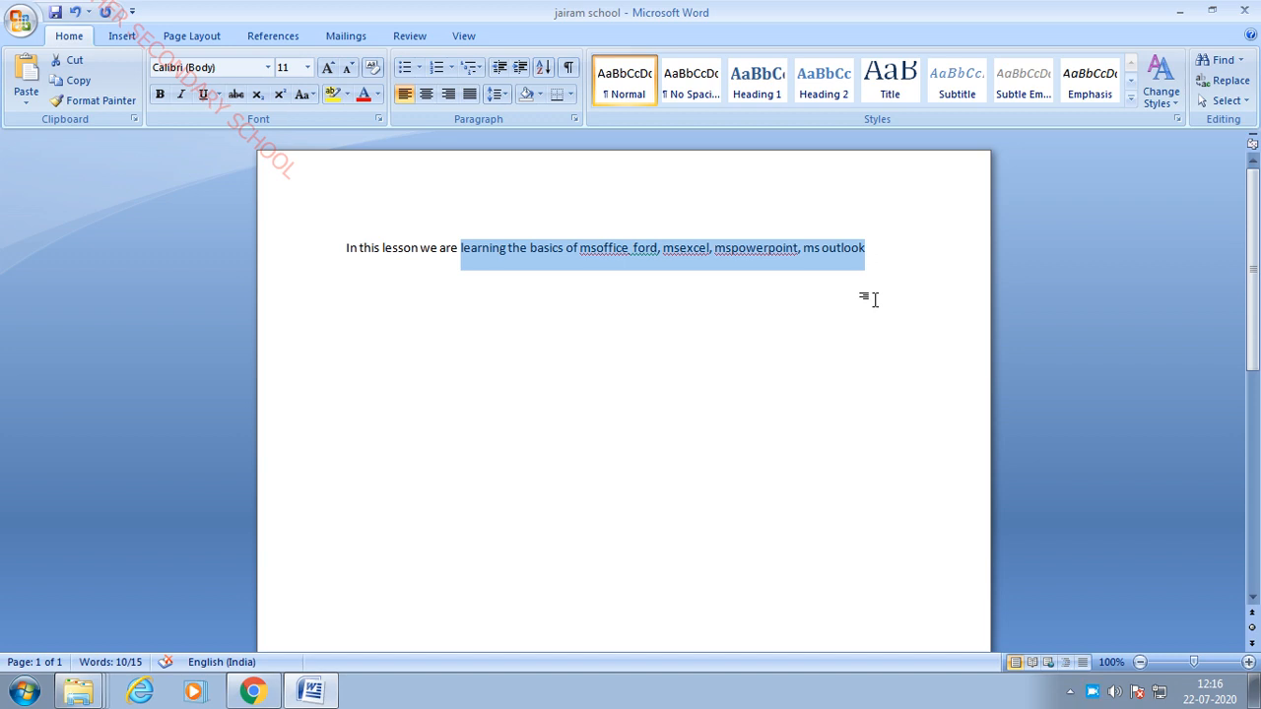
pyautogui.click(709, 354)
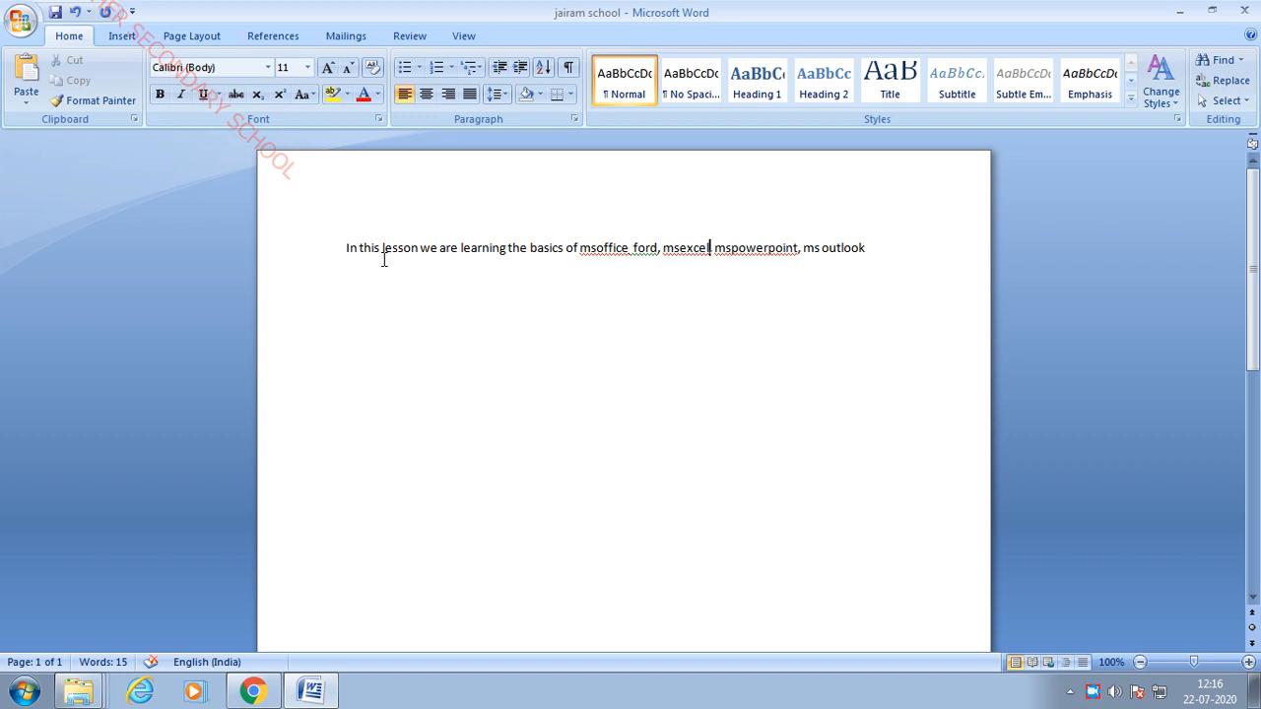
# - Try Shift+Right selection from 'learning', then select the whole sentence from 'In' to 'outlook'
pyautogui.click(551, 278)
pyautogui.click(460, 247)
pyautogui.hotkey('shift', 'Right')
pyautogui.hotkey('shift', 'Right')
pyautogui.hotkey('shift', 'Right')
pyautogui.hotkey('shift', 'Right')
pyautogui.hotkey('shift', 'Right')
pyautogui.hotkey('shift', 'Right')
pyautogui.hotkey('shift', 'Right')
pyautogui.hotkey('shift', 'Right')
pyautogui.hotkey('shift', 'Right')
pyautogui.hotkey('shift', 'Right')
pyautogui.hotkey('shift', 'Right')
pyautogui.hotkey('shift', 'Right')
pyautogui.hotkey('shift', 'Right')
pyautogui.hotkey('shift', 'Right')
pyautogui.hotkey('shift', 'Right')
pyautogui.hotkey('shift', 'Right')
pyautogui.hotkey('shift', 'Right')
pyautogui.hotkey('shift', 'Right')
pyautogui.hotkey('shift', 'Right')
pyautogui.hotkey('shift', 'Right')
pyautogui.hotkey('shift', 'Right')
pyautogui.hotkey('shift', 'Right')
pyautogui.hotkey('shift', 'Right')
pyautogui.hotkey('shift', 'Right')
pyautogui.hotkey('shift', 'Right')
pyautogui.hotkey('shift', 'Right')
pyautogui.hotkey('shift', 'Right')
pyautogui.hotkey('shift', 'Right')
pyautogui.hotkey('shift', 'Right')
pyautogui.hotkey('shift', 'Right')
pyautogui.hotkey('shift', 'Right')
pyautogui.hotkey('shift', 'Right')
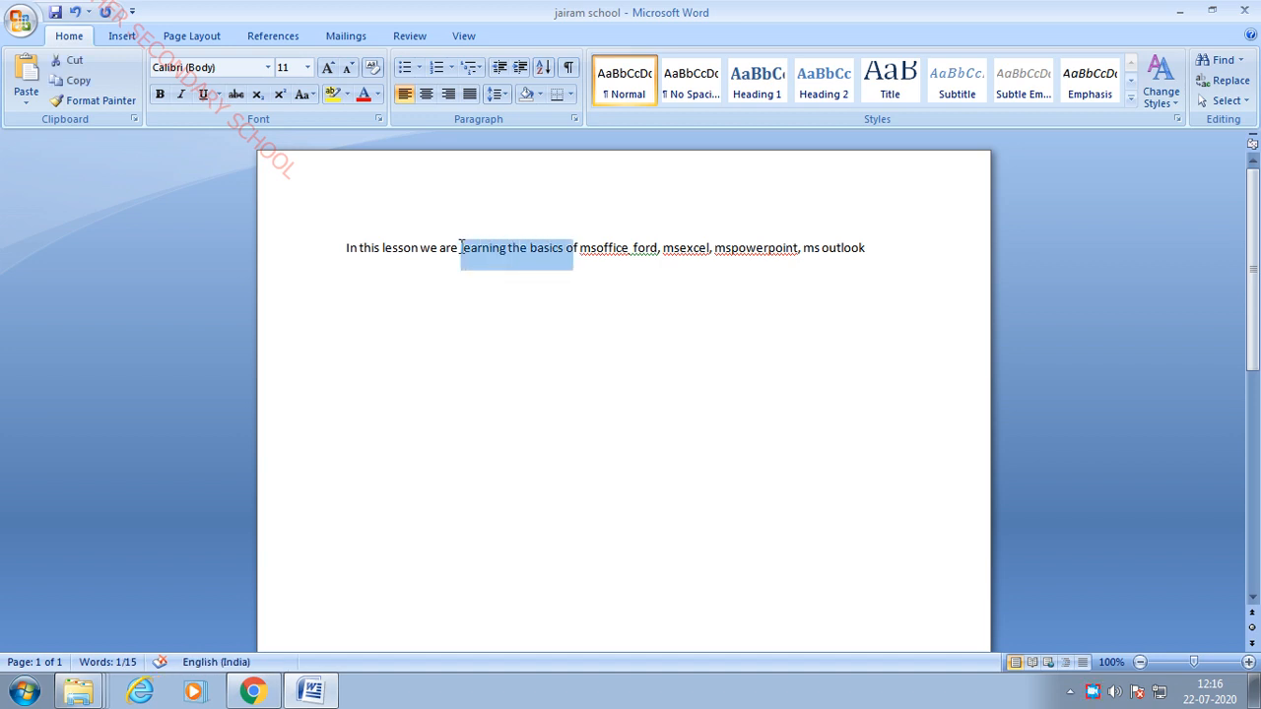
pyautogui.hotkey('shift', 'Right')
pyautogui.hotkey('shift', 'Right')
pyautogui.hotkey('shift', 'Right')
pyautogui.hotkey('shift', 'Right')
pyautogui.hotkey('shift', 'Right')
pyautogui.hotkey('shift', 'Right')
pyautogui.hotkey('shift', 'Right')
pyautogui.hotkey('shift', 'Right')
pyautogui.hotkey('shift', 'Right')
pyautogui.hotkey('shift', 'Right')
pyautogui.hotkey('shift', 'Right')
pyautogui.hotkey('shift', 'Right')
pyautogui.hotkey('shift', 'Right')
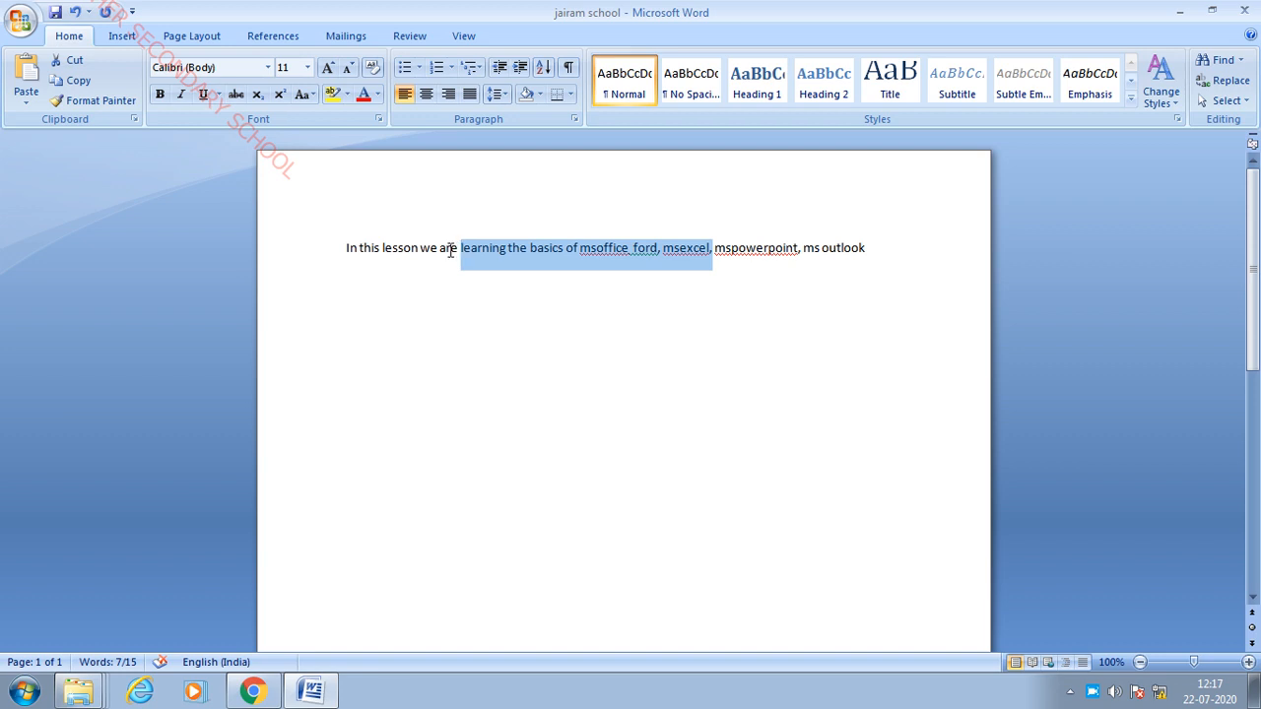
pyautogui.click(476, 288)
pyautogui.moveTo(346, 245); pyautogui.dragTo(972, 248)
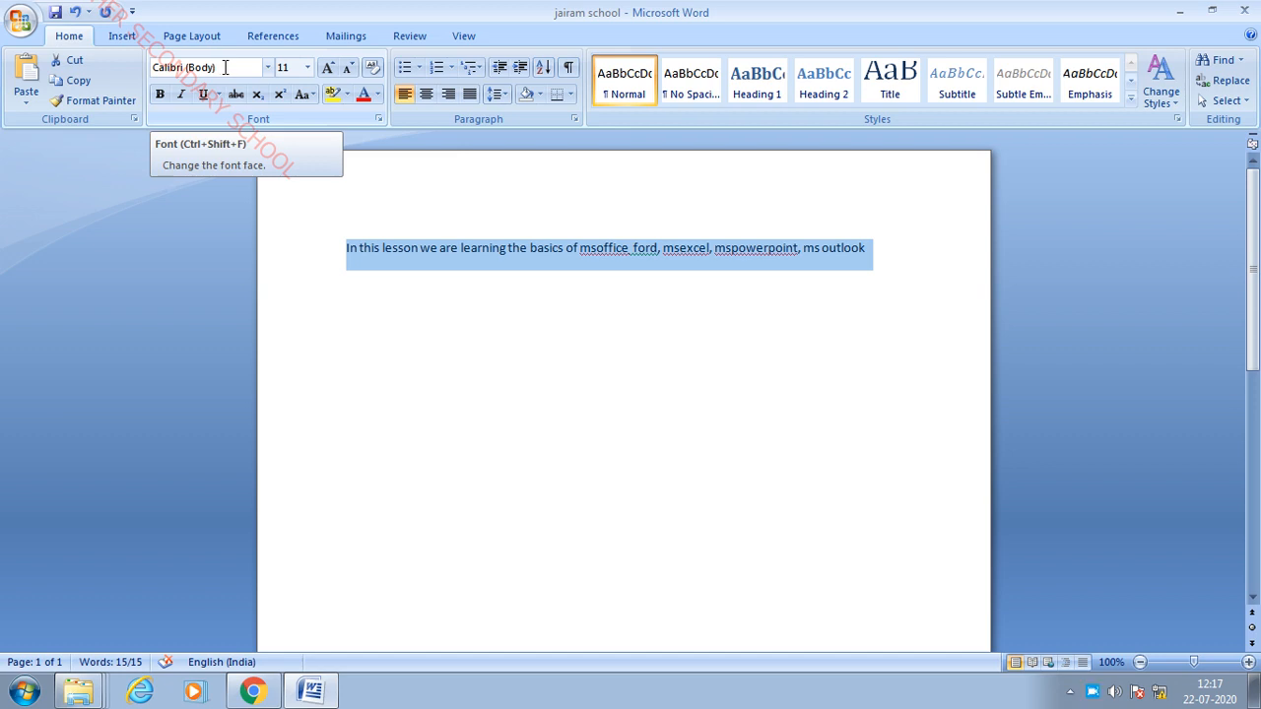
# - Change the selected sentence's font size from 11 to 36
pyautogui.click(309, 67)
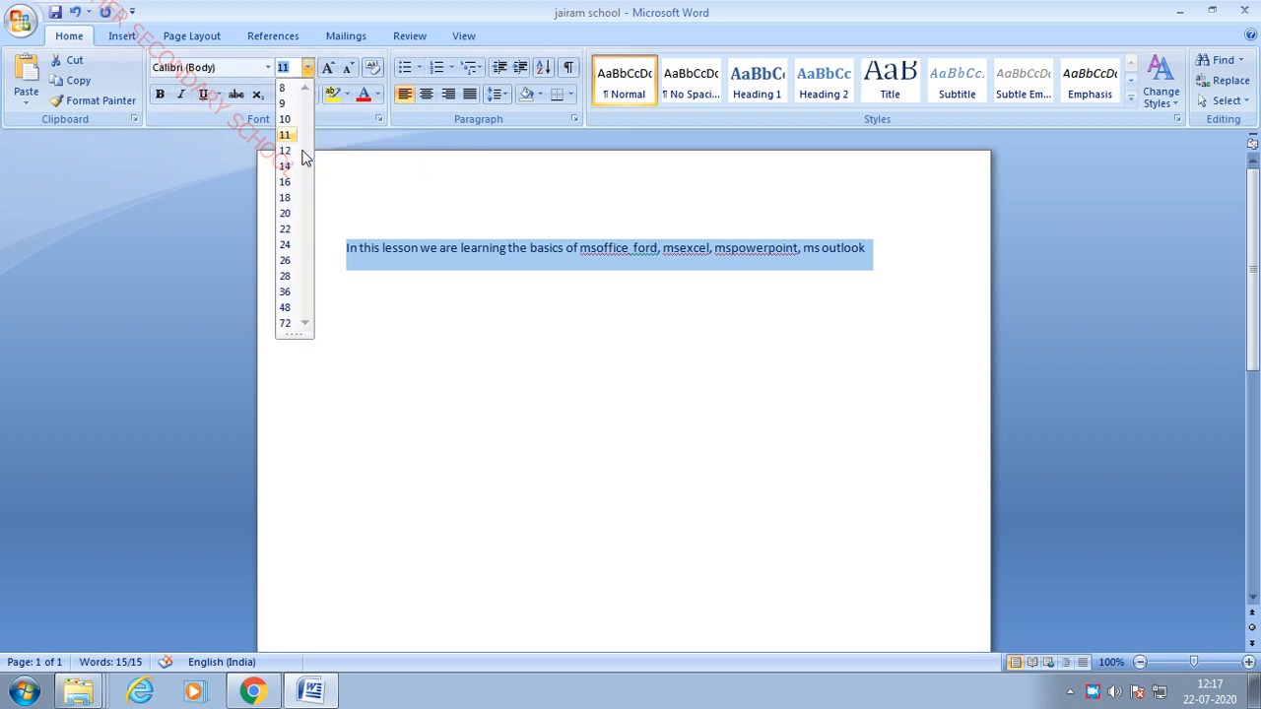
pyautogui.click(288, 294)
pyautogui.click(666, 485)
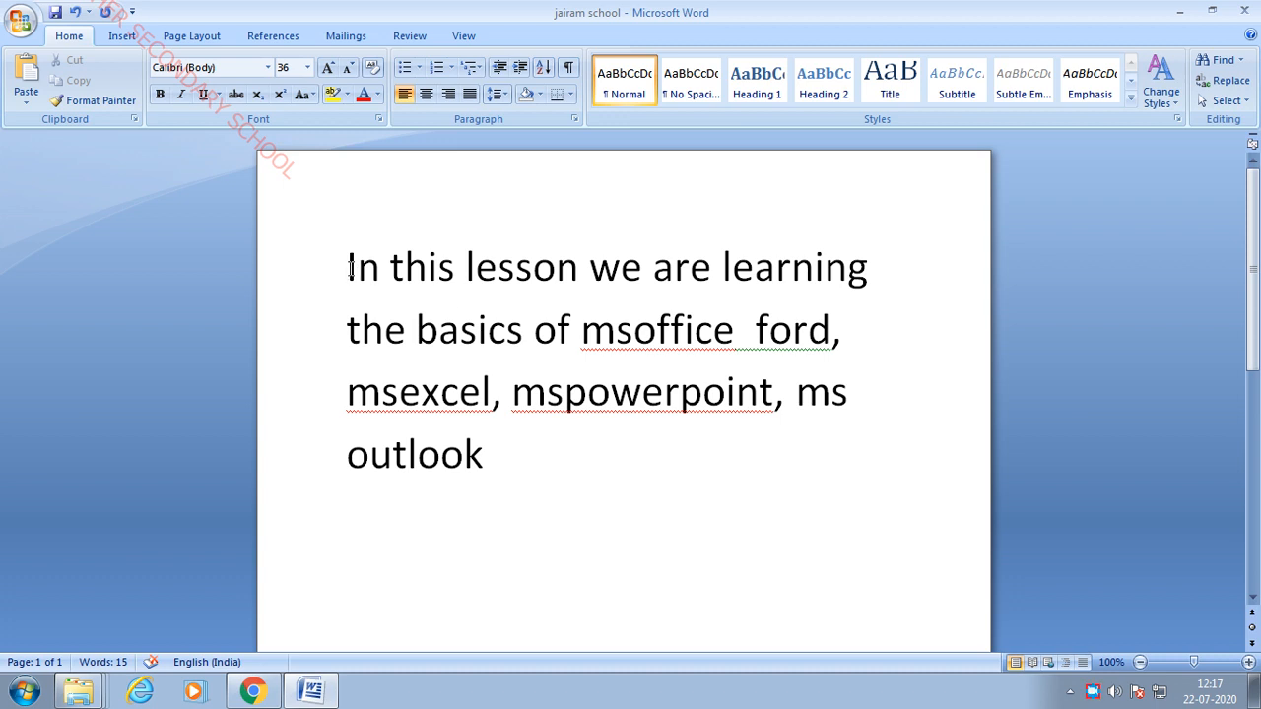
pyautogui.moveTo(348, 268); pyautogui.dragTo(857, 488)
pyautogui.click(609, 509)
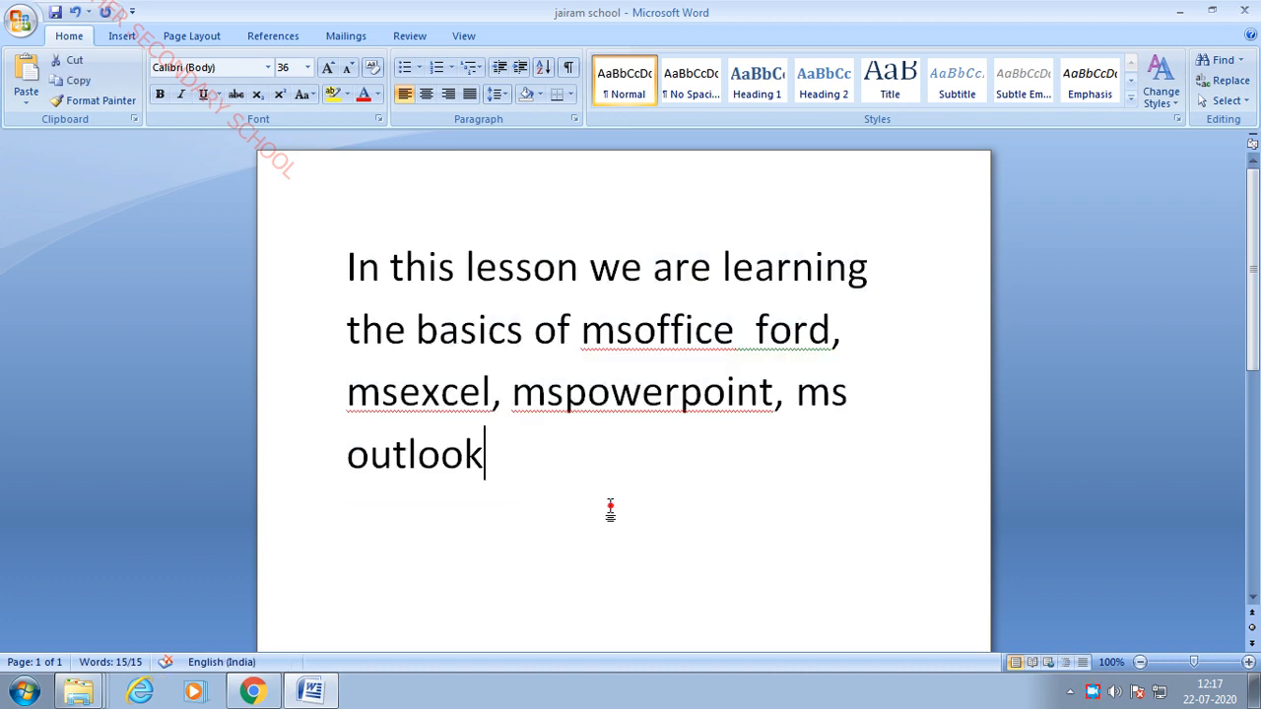
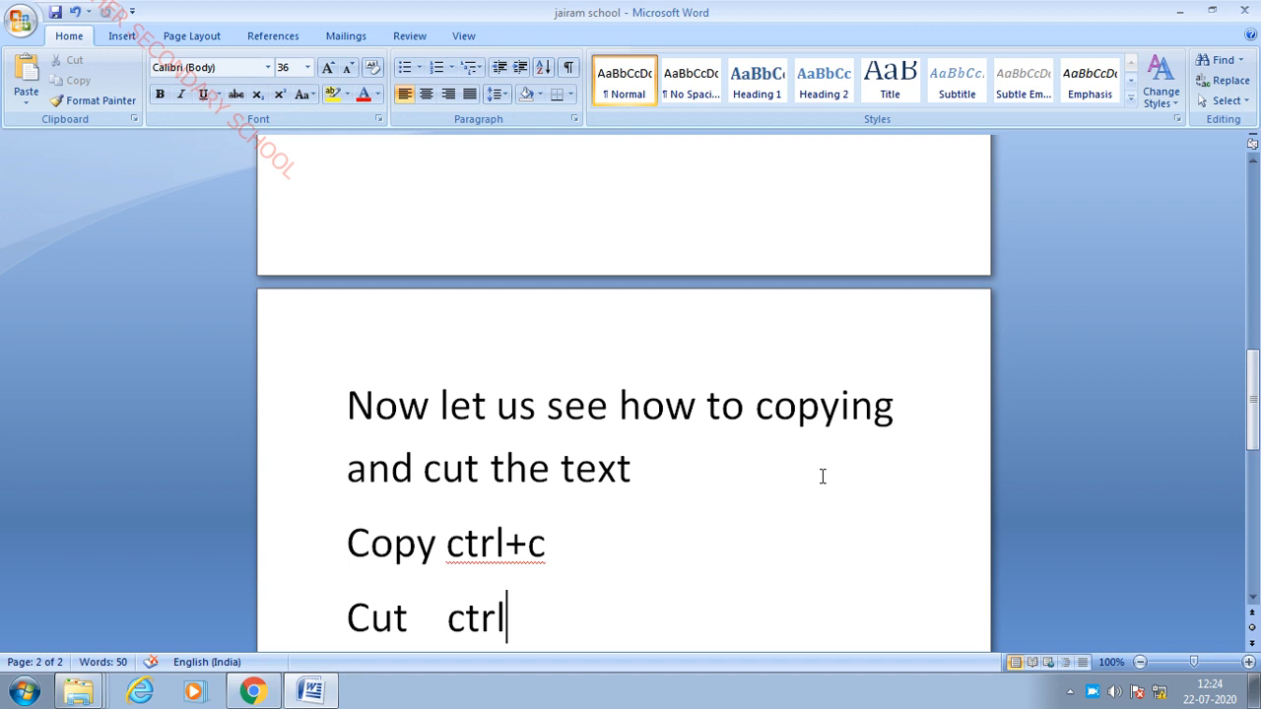
# - Complete the line so it reads 'Cut ctrl+x'
pyautogui.write('+x')
pyautogui.scroll(-3, 576, 554)
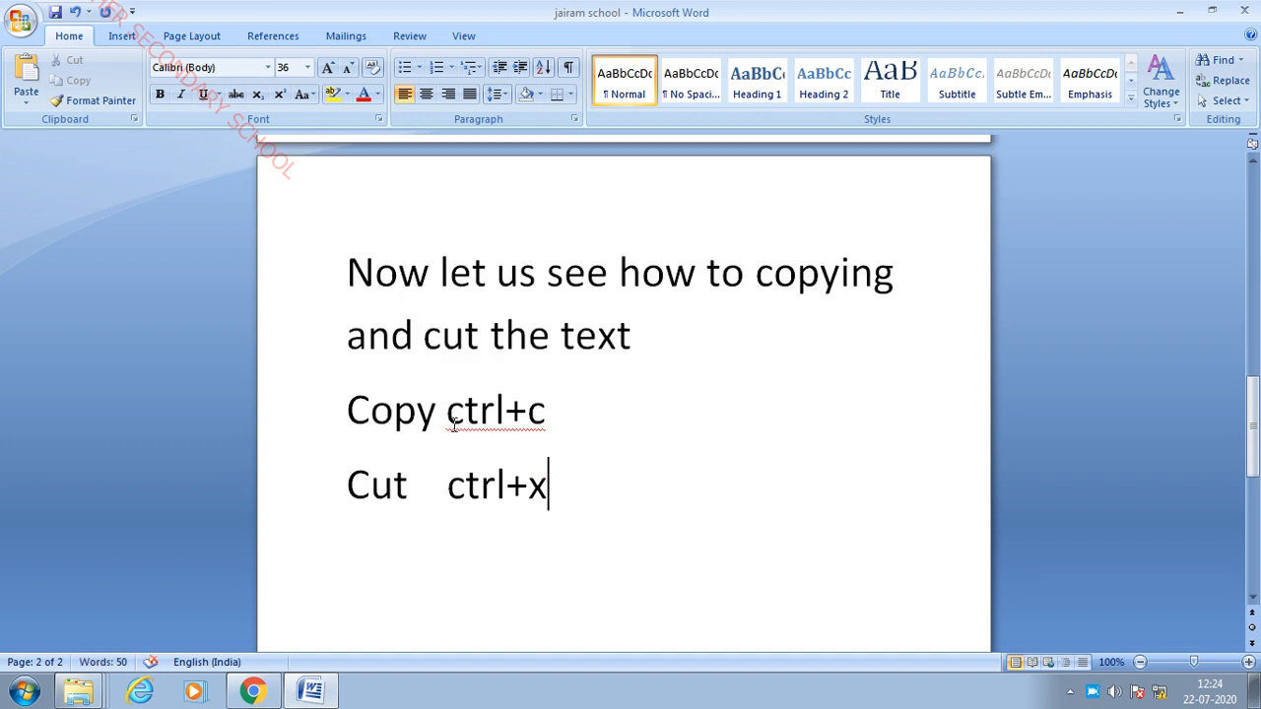
pyautogui.scroll(2, 591, 414)
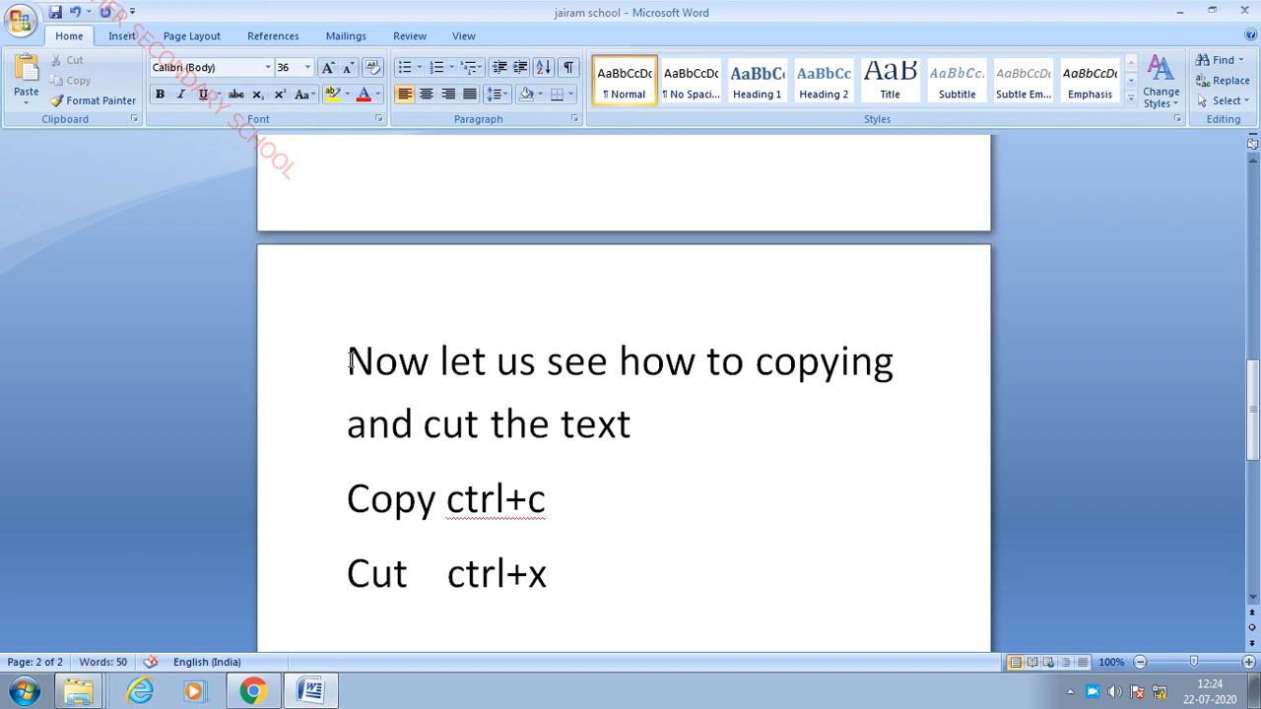
# - Copy the sentence 'Now let us see how to copying and cut the text'
pyautogui.click(634, 506)
pyautogui.moveTo(348, 361); pyautogui.dragTo(792, 437)
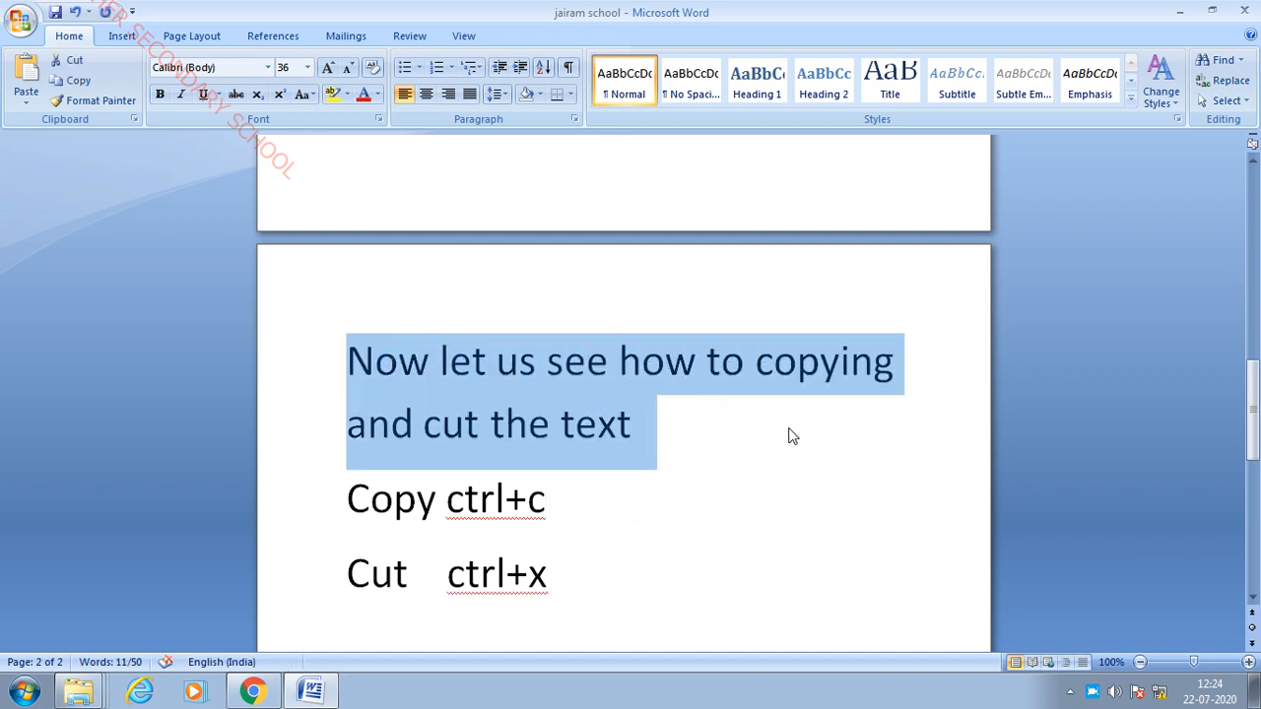
pyautogui.rightClick(623, 404)
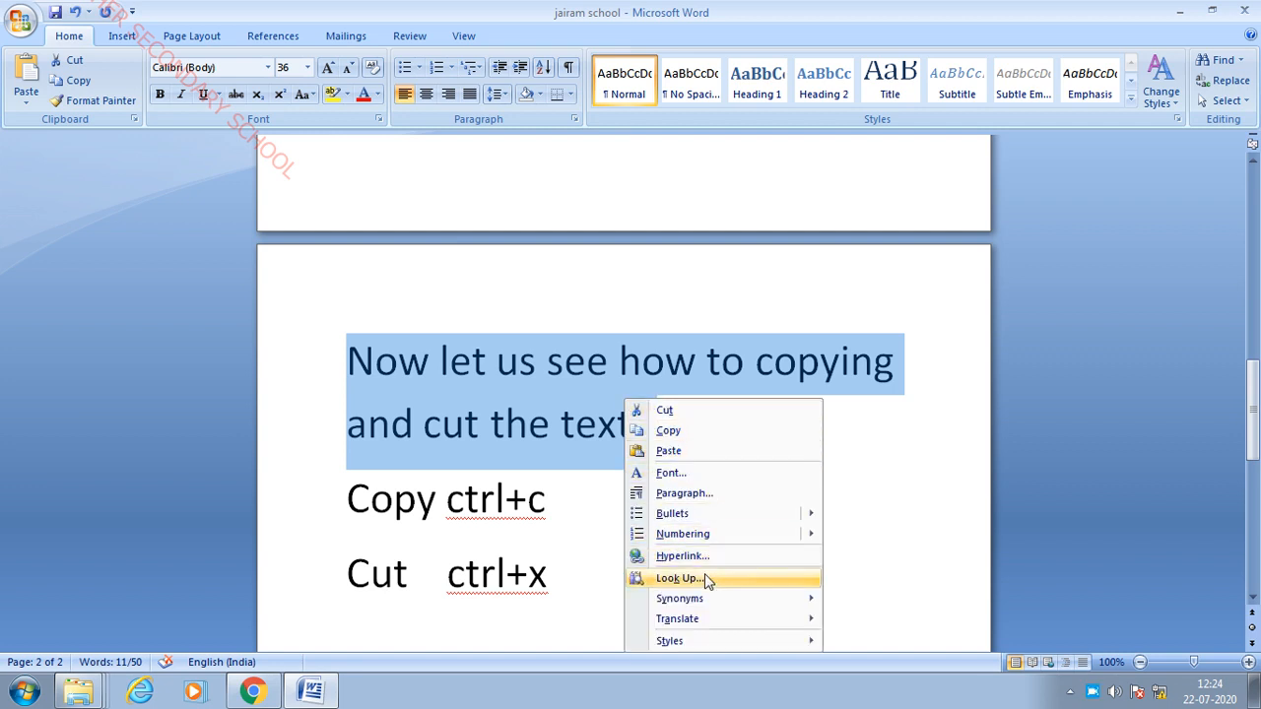
pyautogui.click(691, 433)
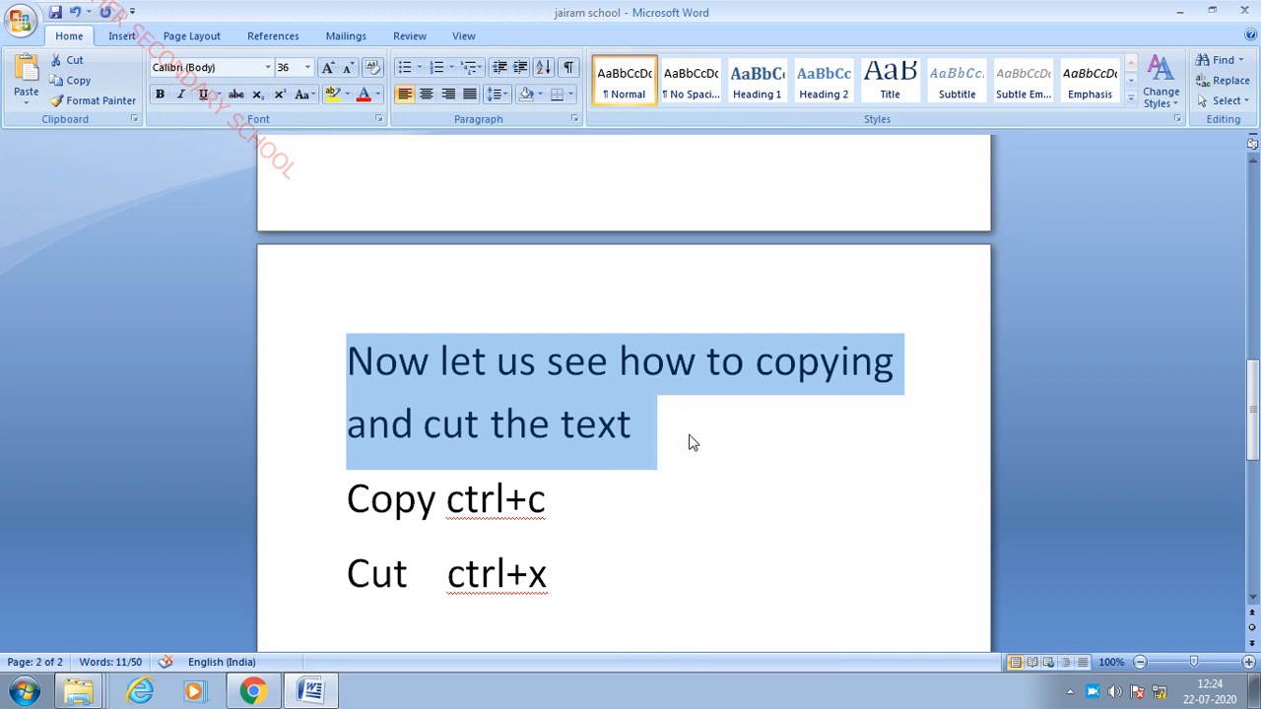
pyautogui.scroll(-2, 691, 443)
pyautogui.scroll(6, 696, 437)
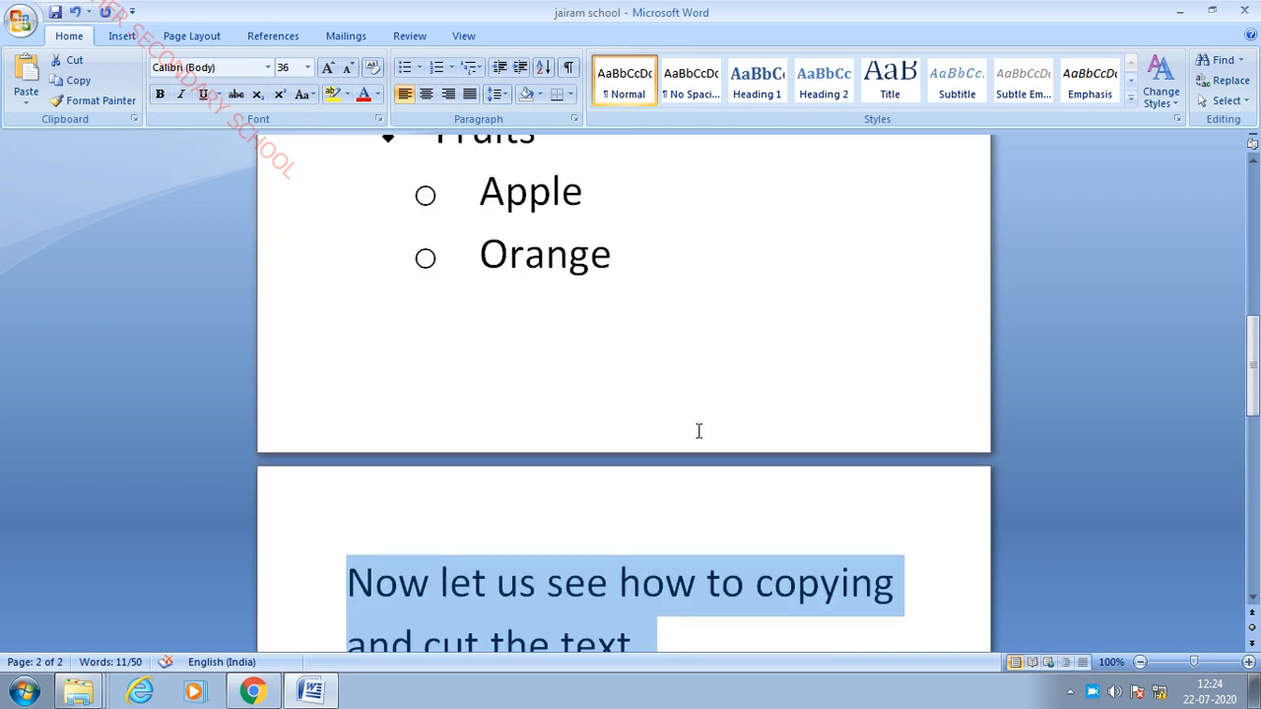
pyautogui.scroll(6, 677, 584)
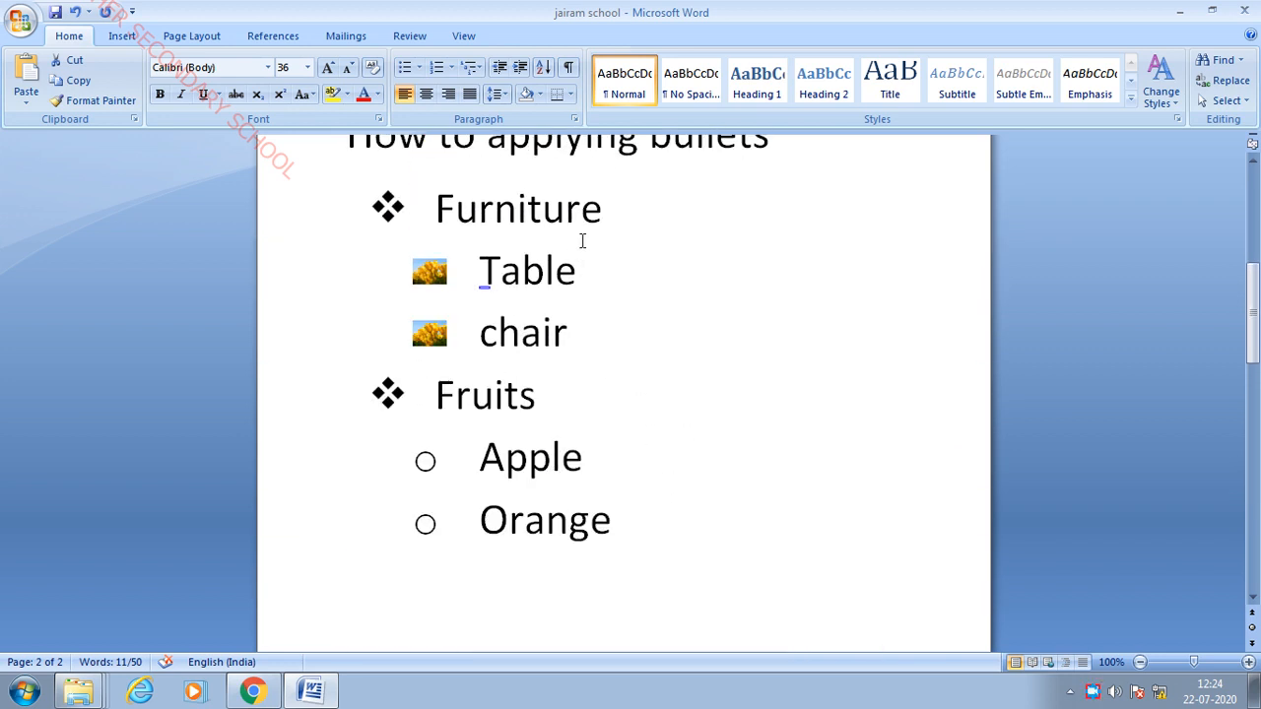
# - Paste the copied copying-and-cutting sentence into 'How to applying bullets', just before 'bullets'
pyautogui.click(646, 266)
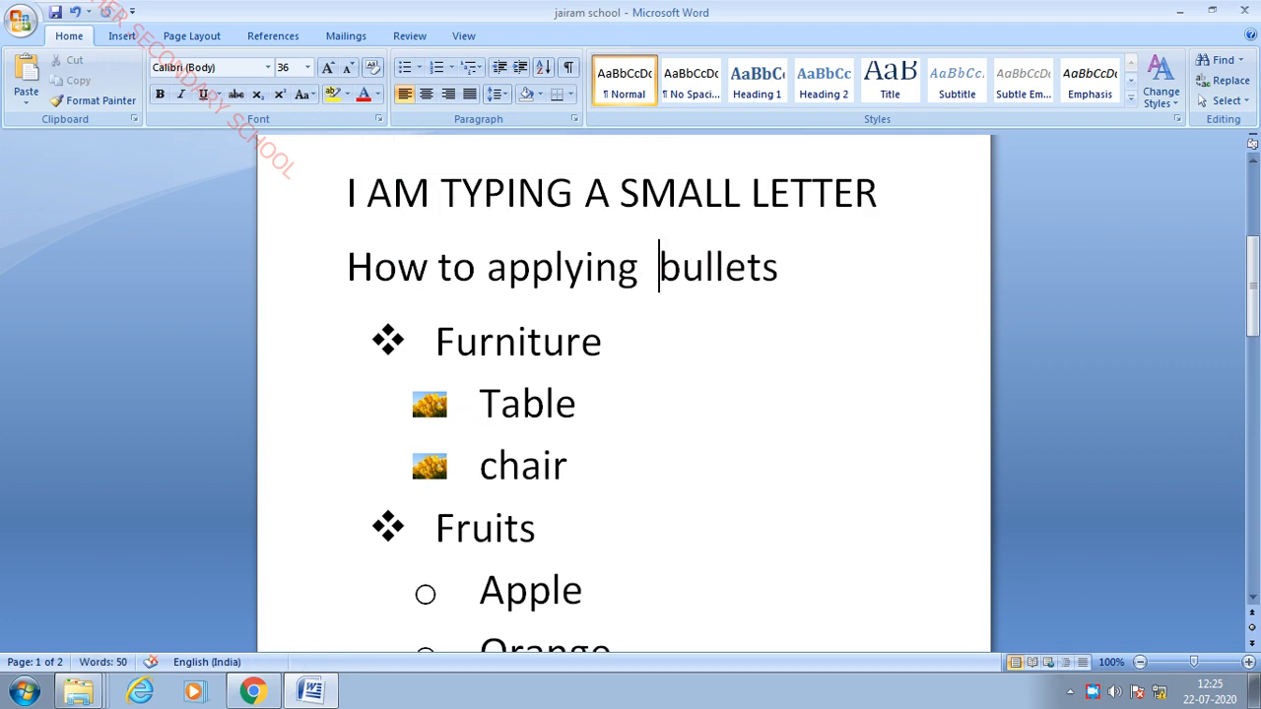
pyautogui.hotkey('ctrl', 'v')
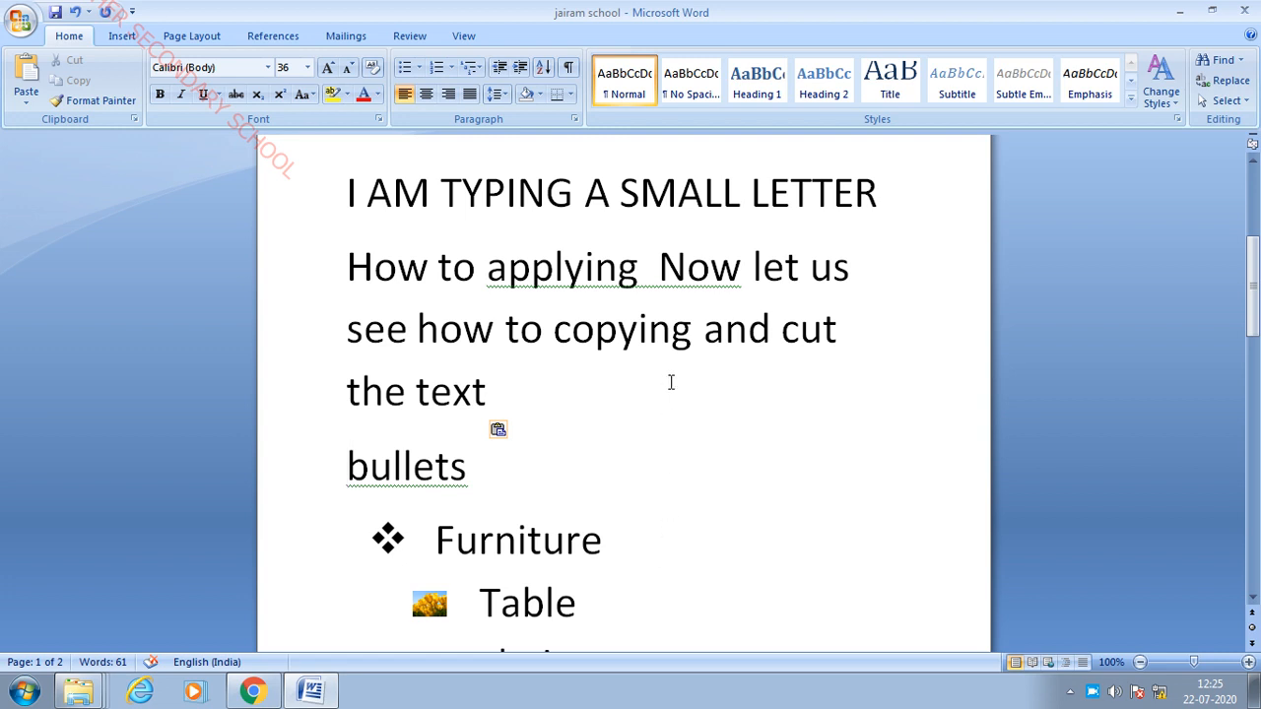
pyautogui.scroll(-6, 660, 387)
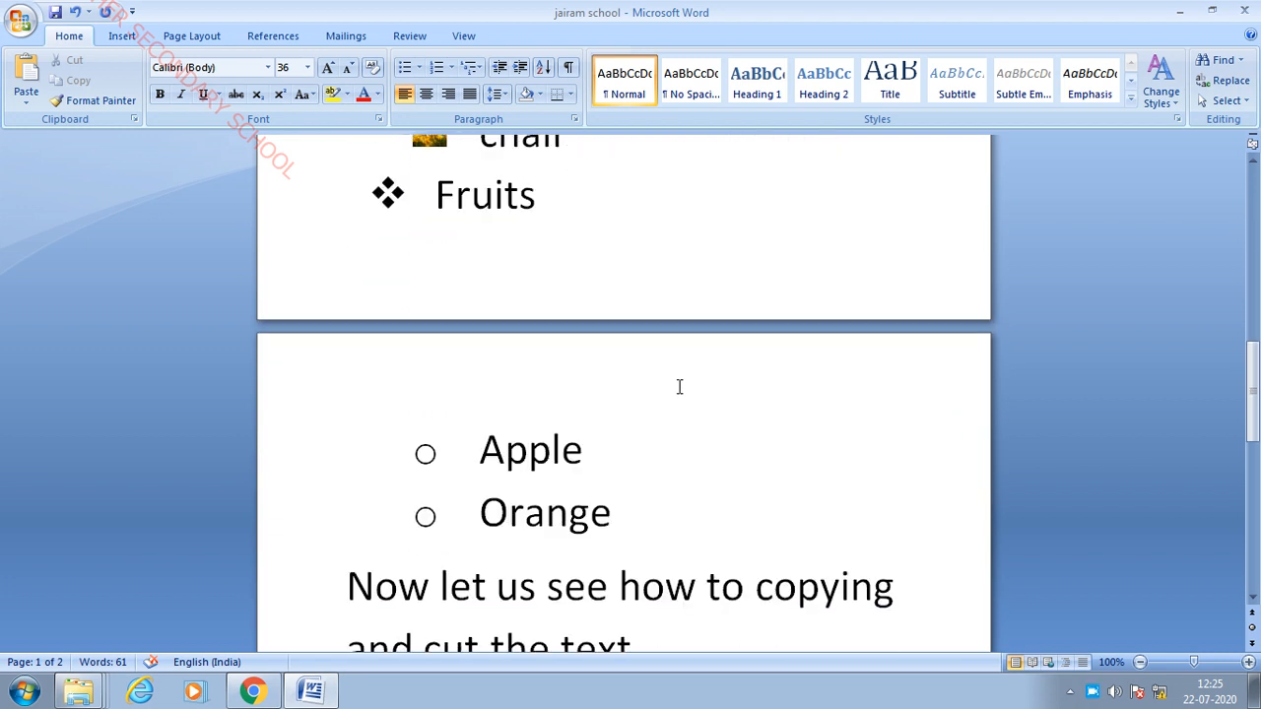
pyautogui.scroll(-2, 680, 560)
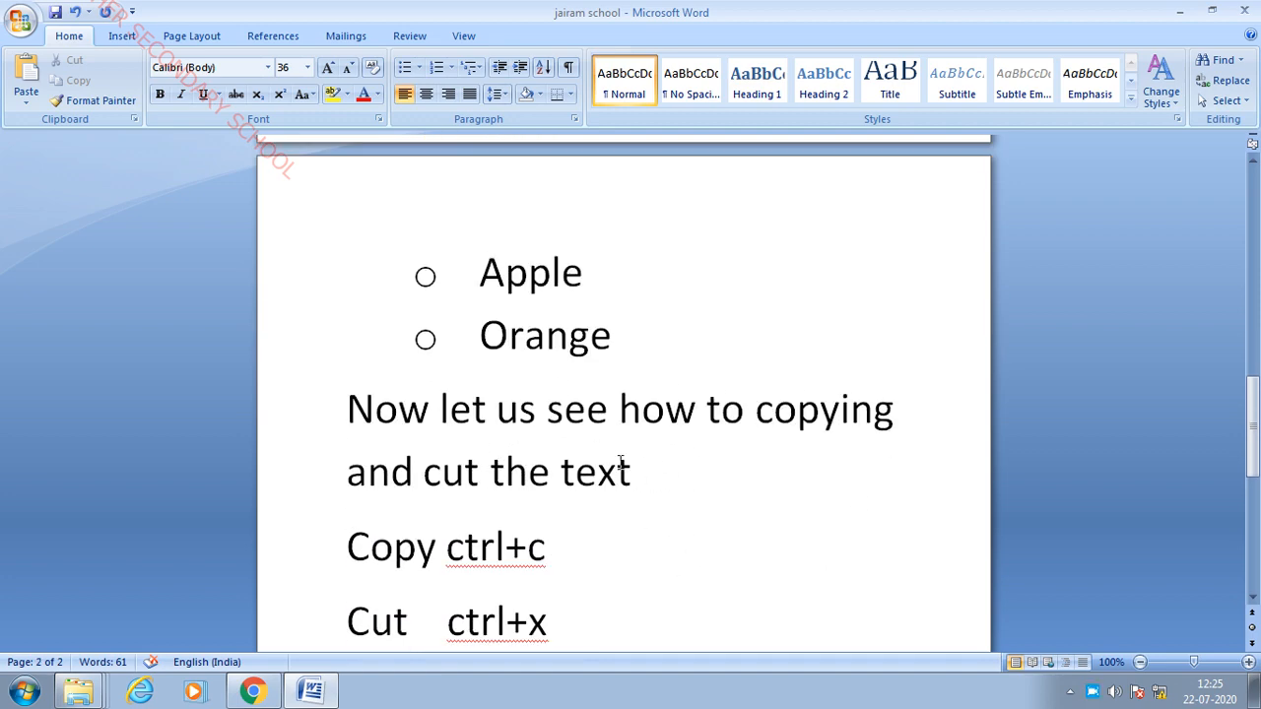
pyautogui.scroll(7, 670, 433)
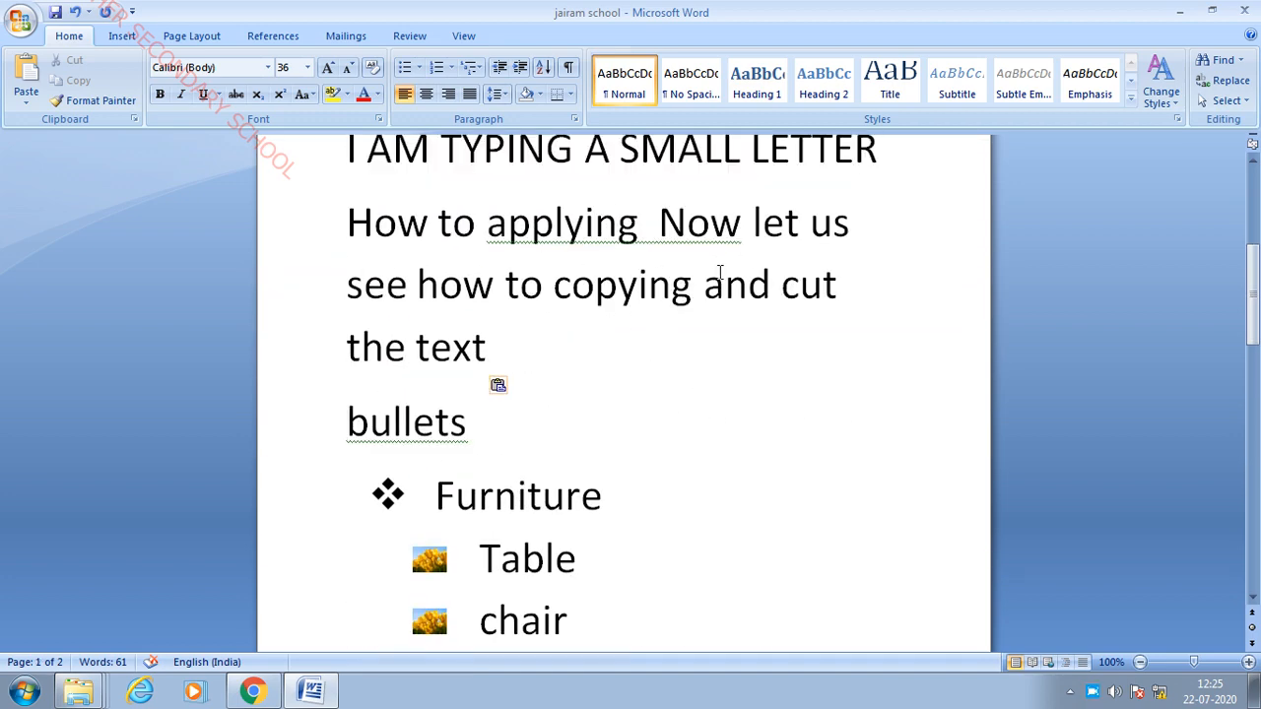
pyautogui.scroll(-8, 748, 345)
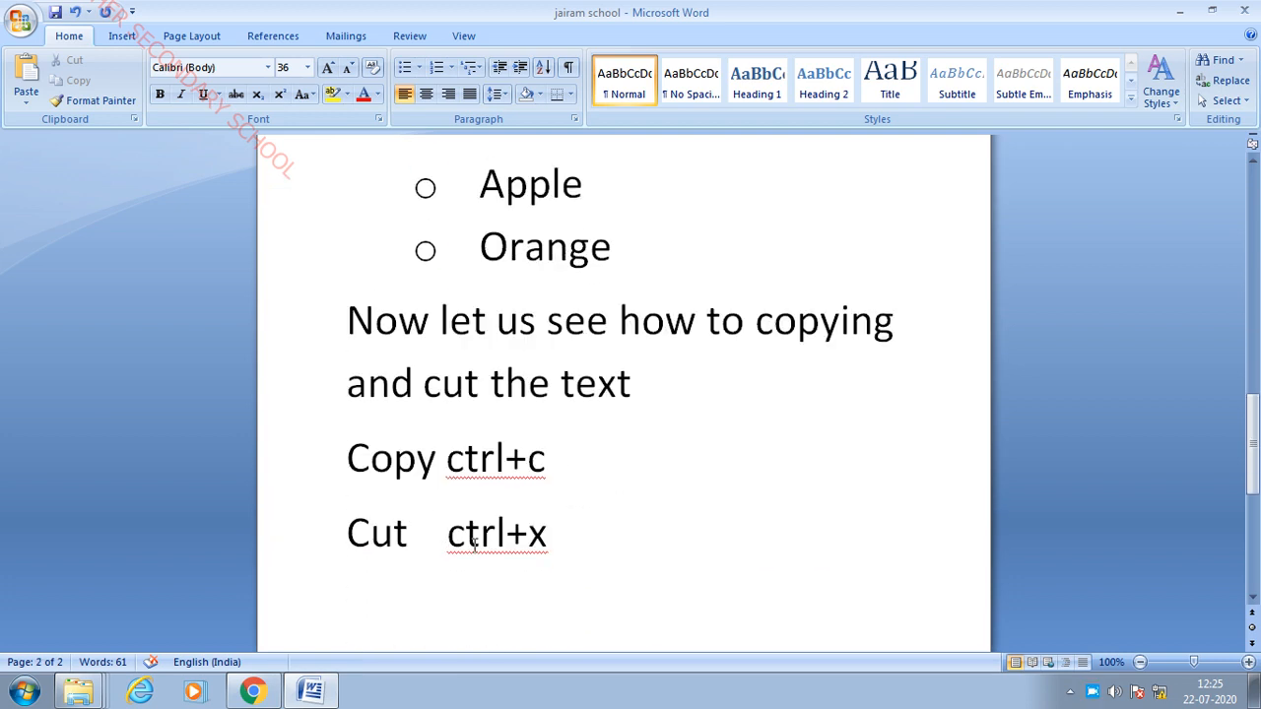
pyautogui.click(445, 571)
pyautogui.scroll(1, 416, 464)
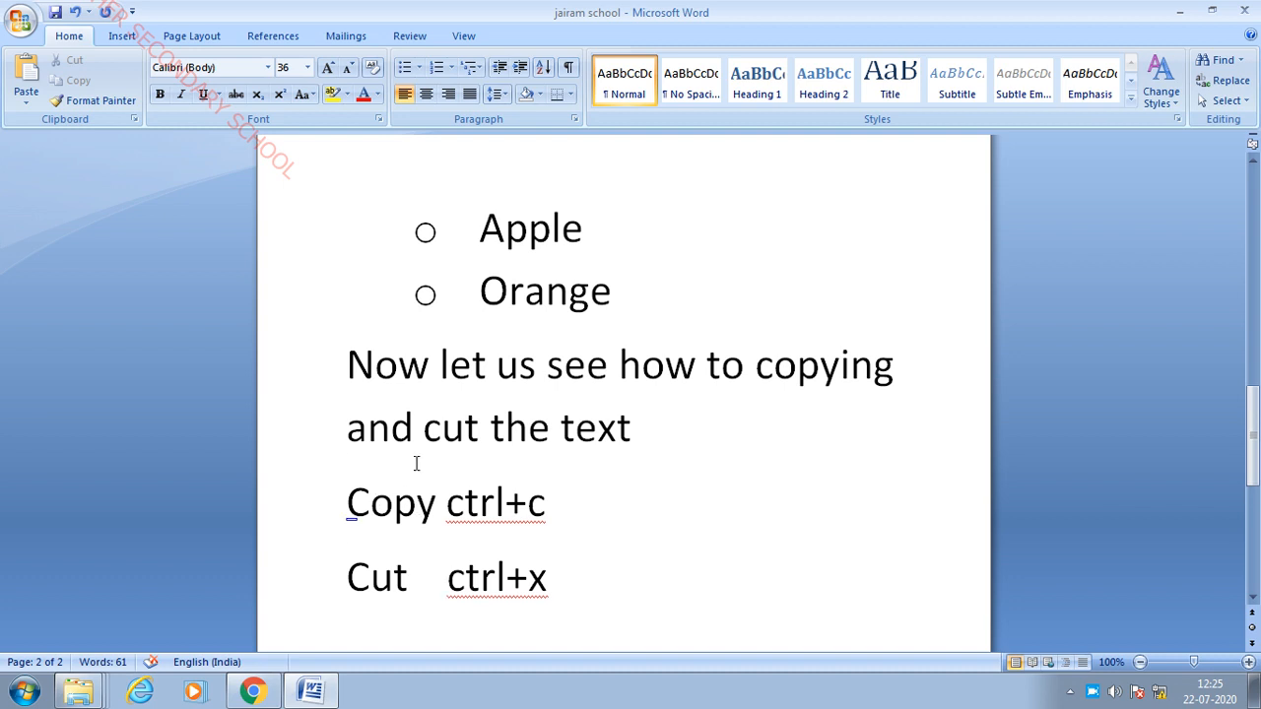
pyautogui.scroll(-2, 436, 548)
pyautogui.scroll(4, 589, 466)
# - Cut the Apple and Orange items out of the Fruits list
pyautogui.moveTo(470, 365); pyautogui.dragTo(661, 430)
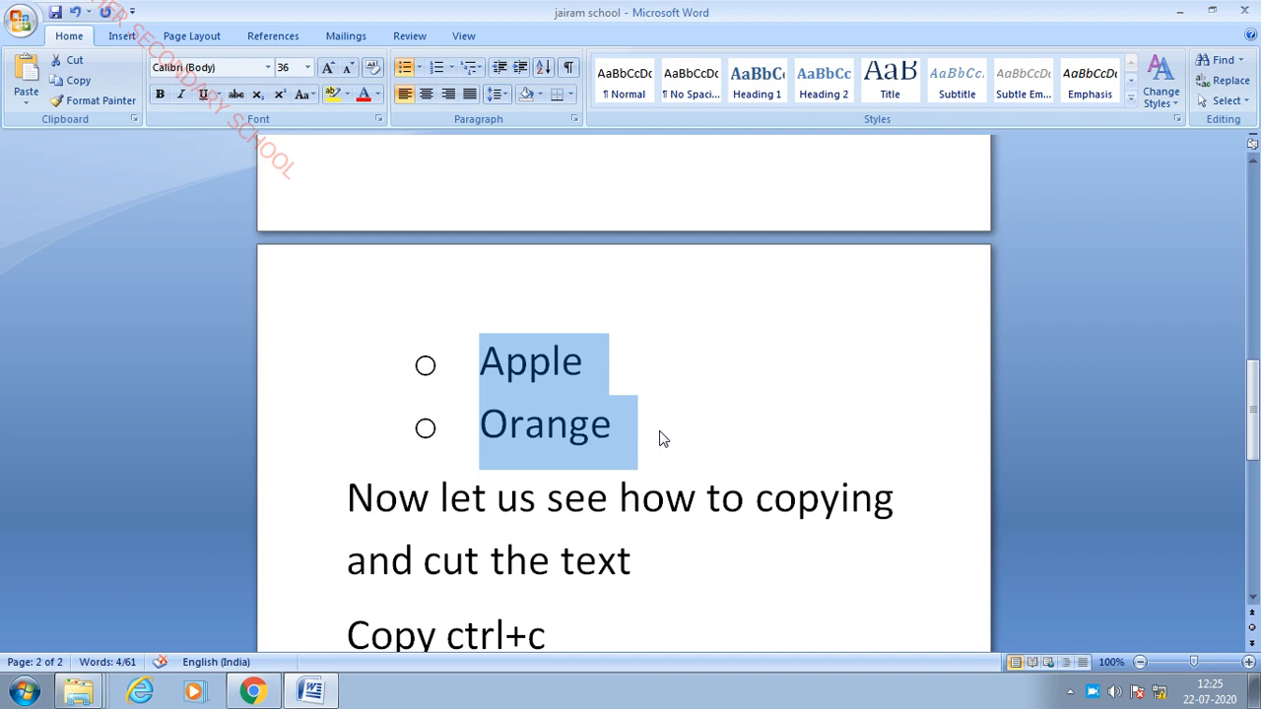
pyautogui.rightClick(578, 376)
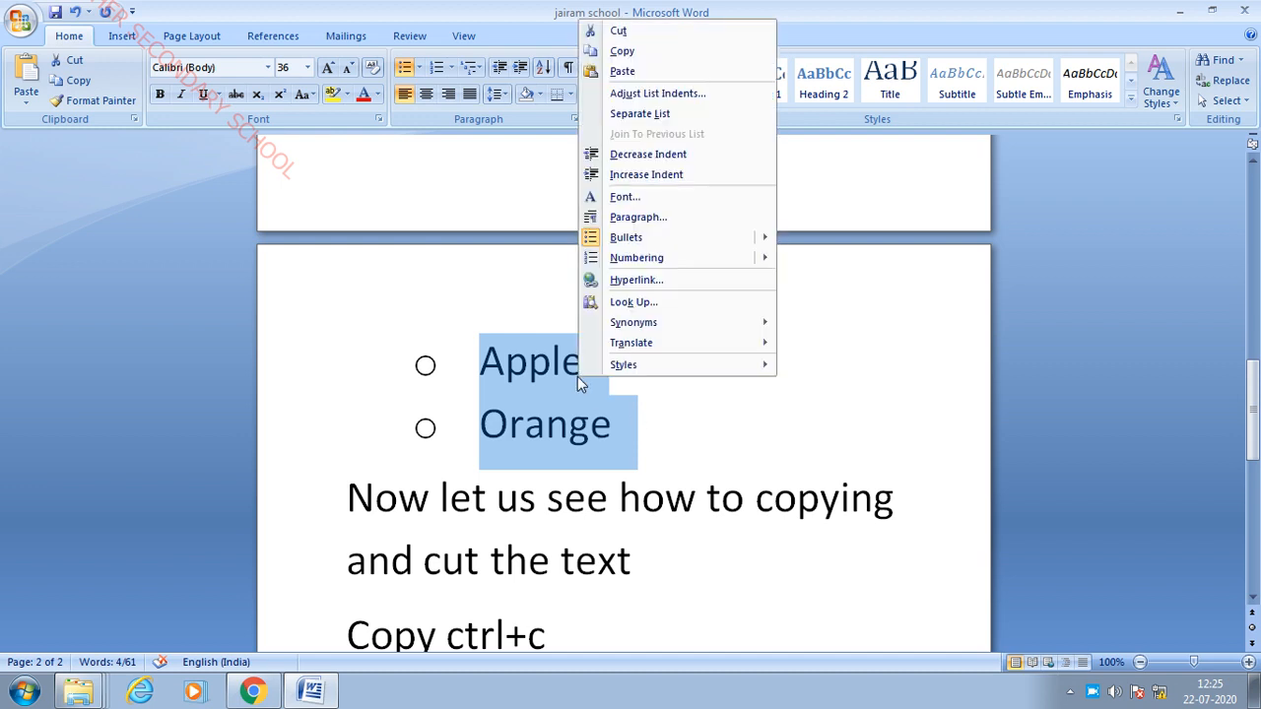
pyautogui.click(657, 34)
pyautogui.scroll(6, 729, 329)
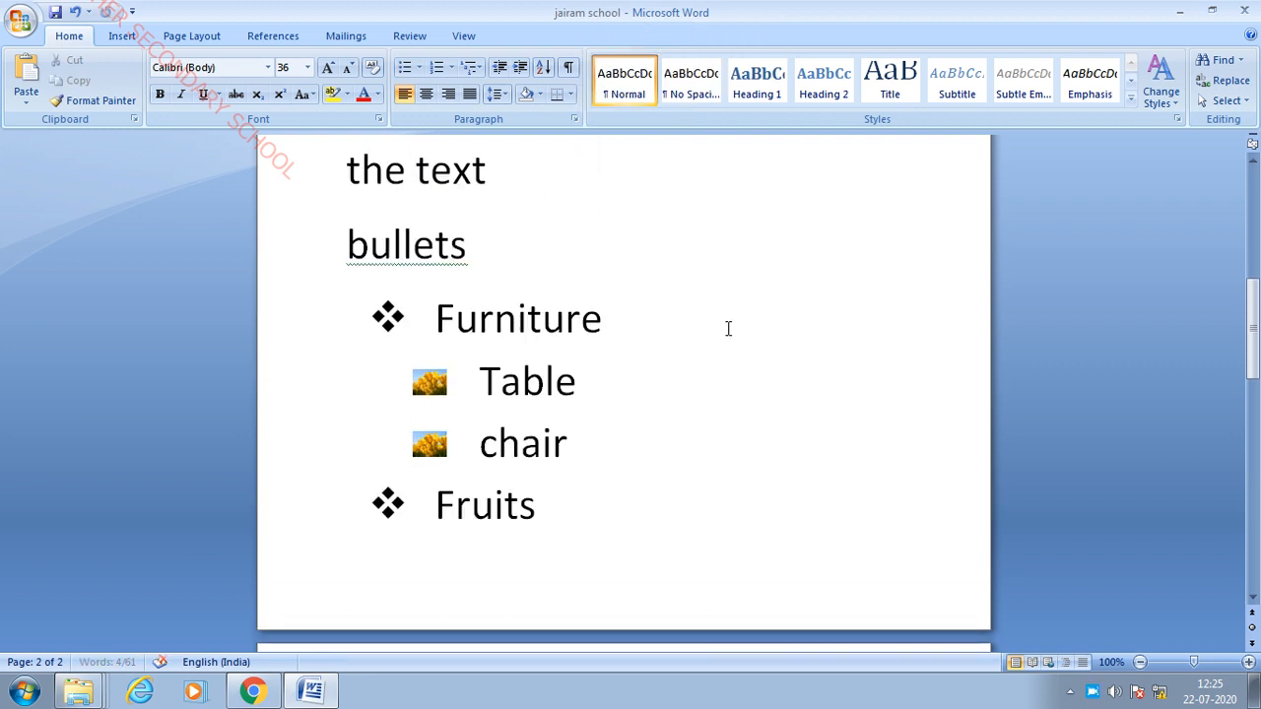
pyautogui.scroll(2, 597, 325)
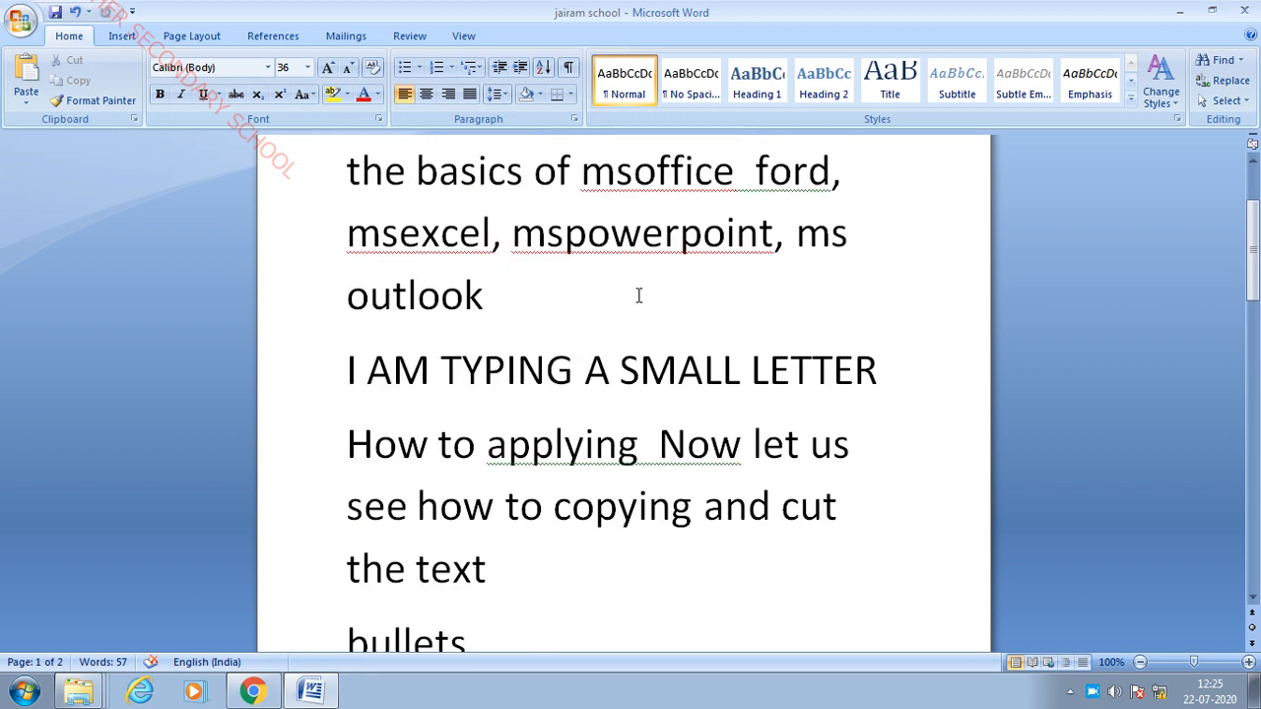
# - Paste Apple and Orange right after 'ms outlook'
pyautogui.click(570, 298)
pyautogui.hotkey('ctrl', 'v')
pyautogui.scroll(-5, 596, 392)
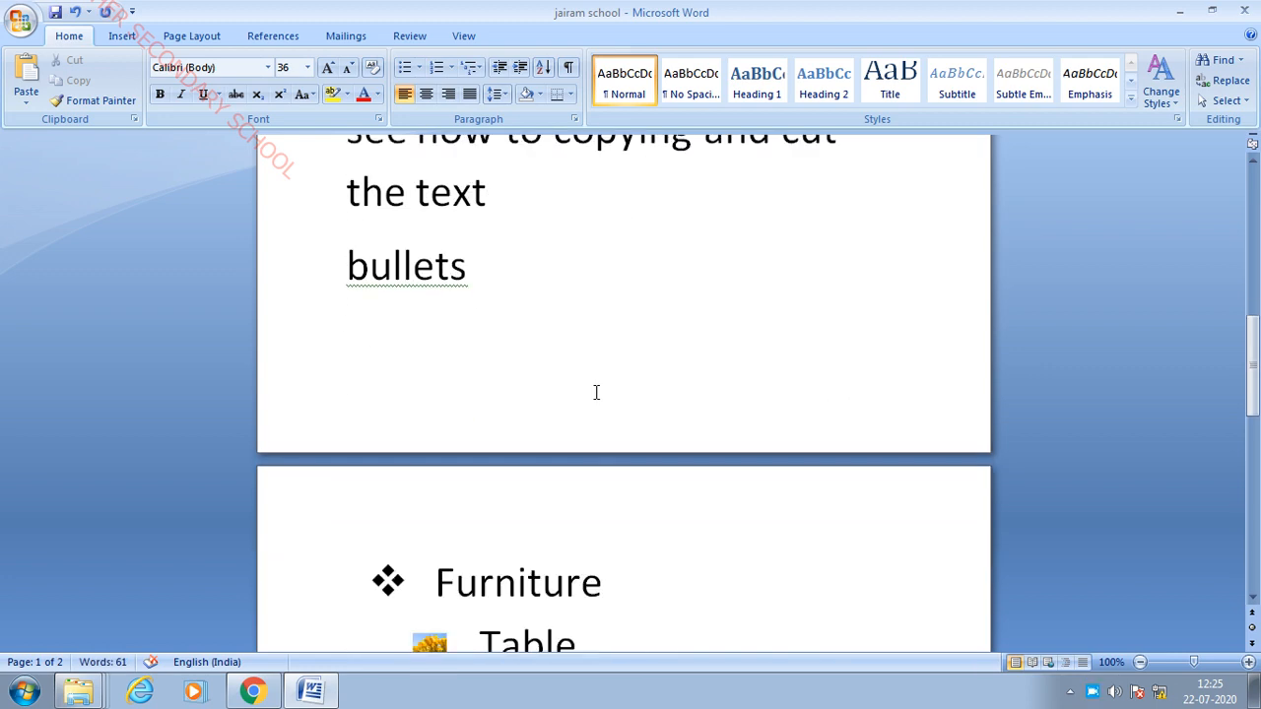
pyautogui.scroll(-6, 596, 392)
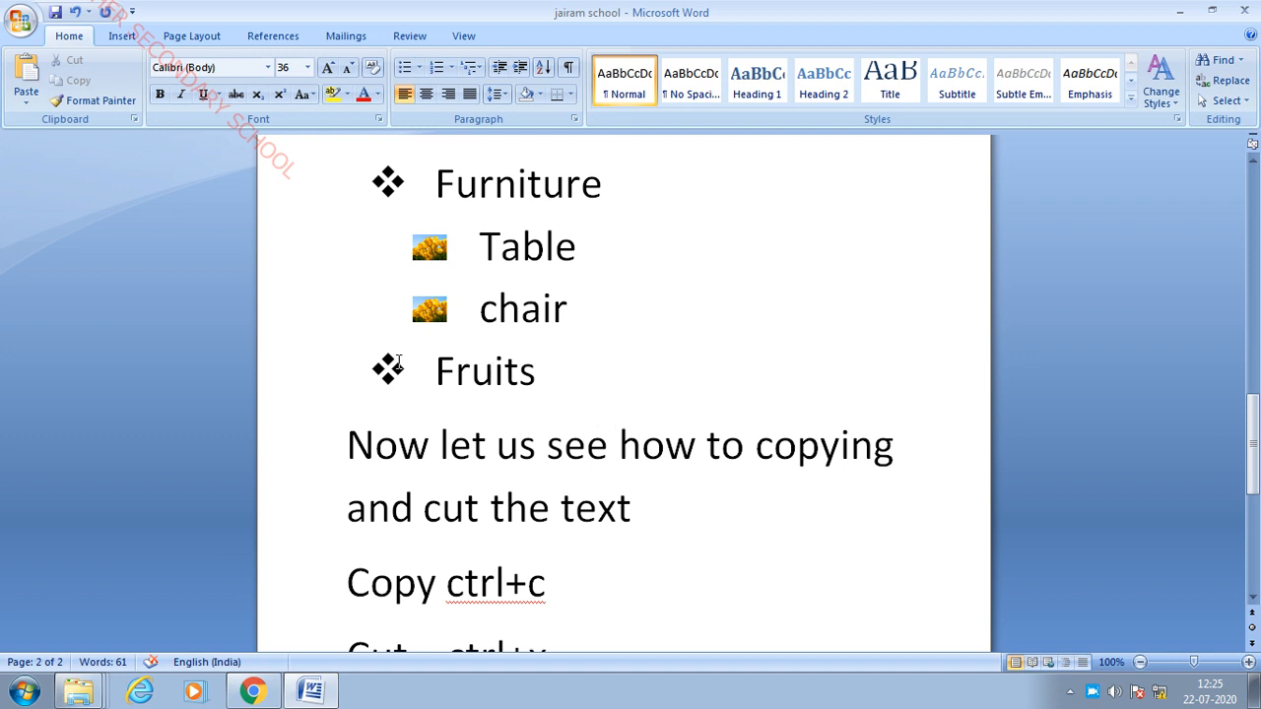
pyautogui.scroll(10, 669, 413)
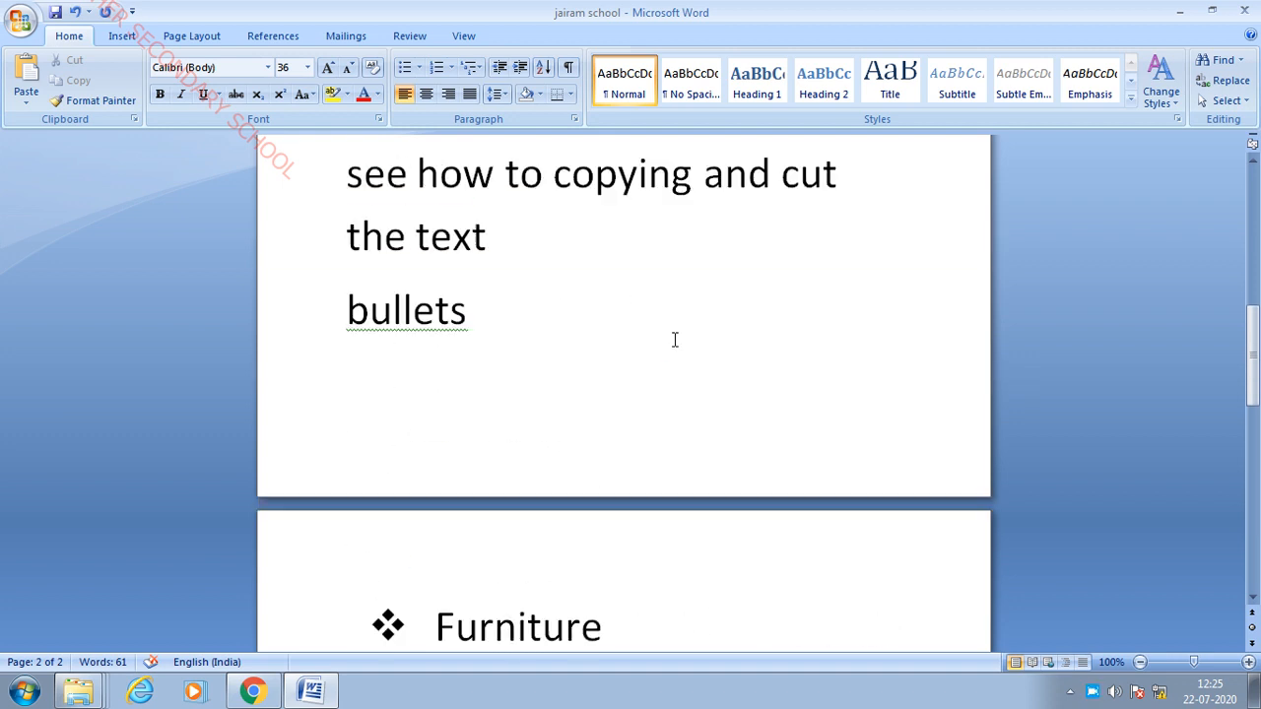
pyautogui.scroll(3, 627, 266)
pyautogui.scroll(-7, 690, 320)
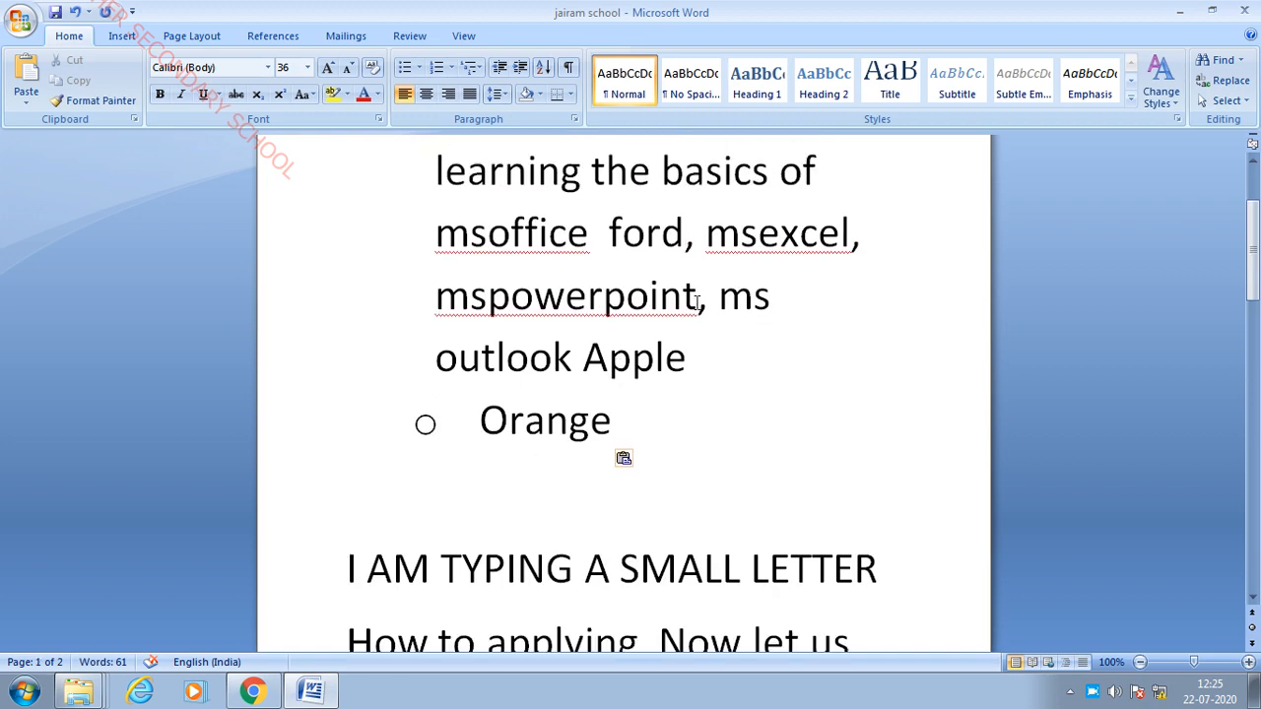
# - Paste the clipboard contents once more into the document
pyautogui.scroll(-10, 748, 353)
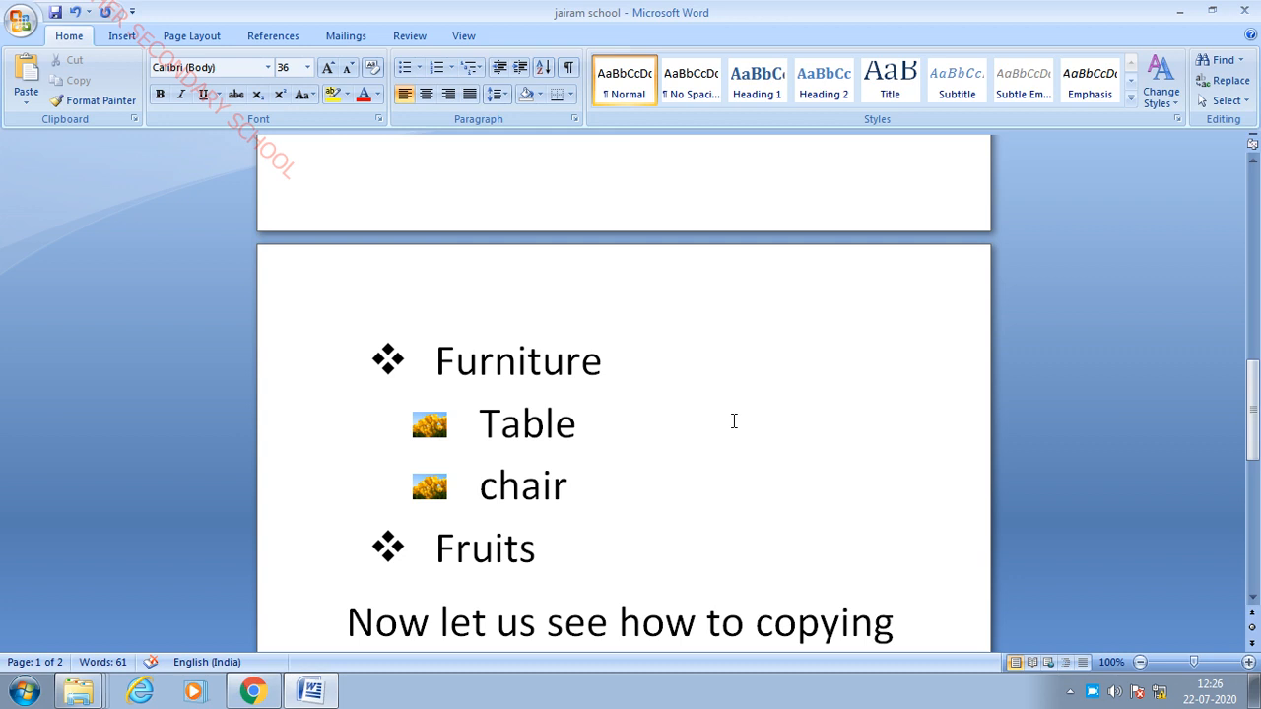
pyautogui.scroll(6, 703, 504)
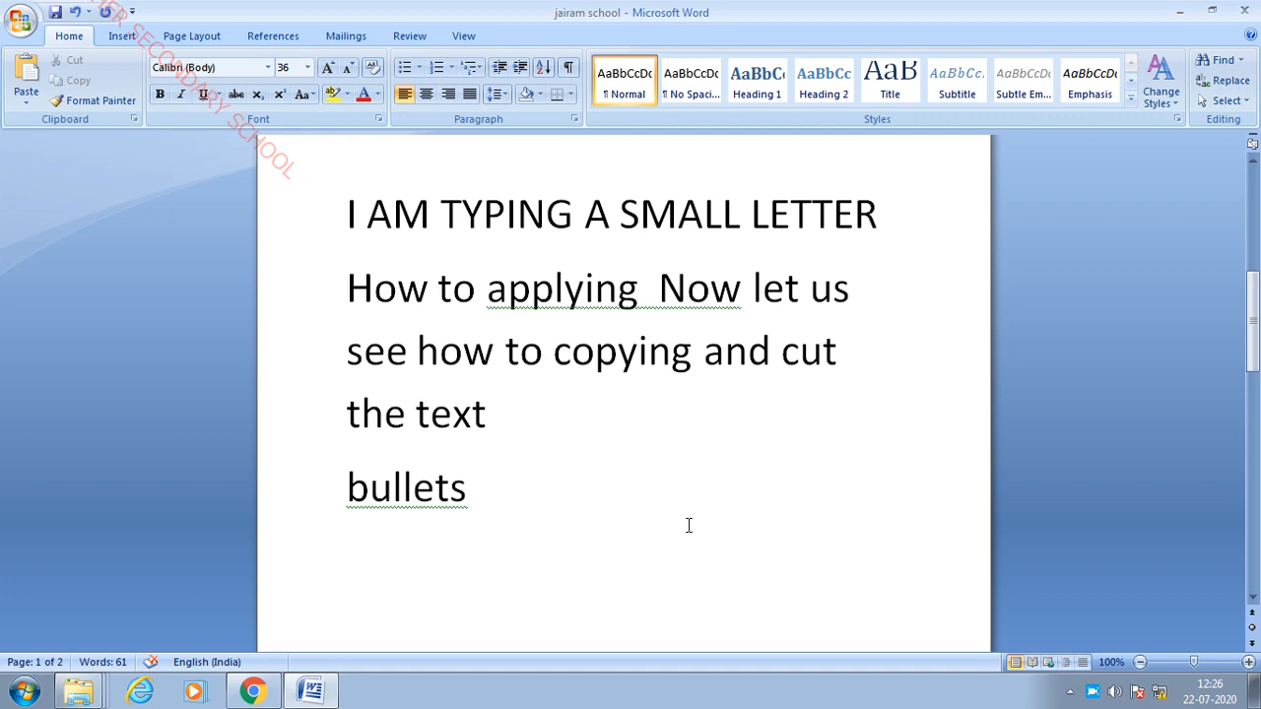
pyautogui.hotkey('ctrl', 'v')
pyautogui.scroll(1, 499, 380)
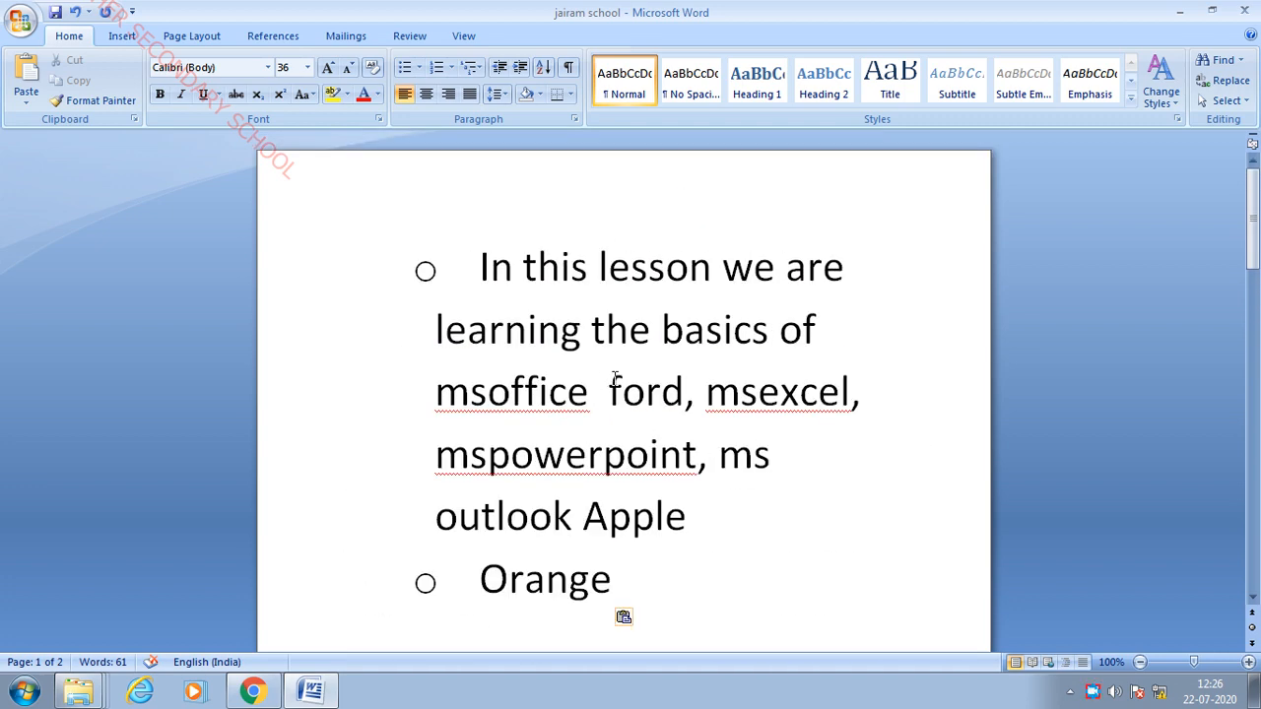
pyautogui.scroll(-6, 637, 380)
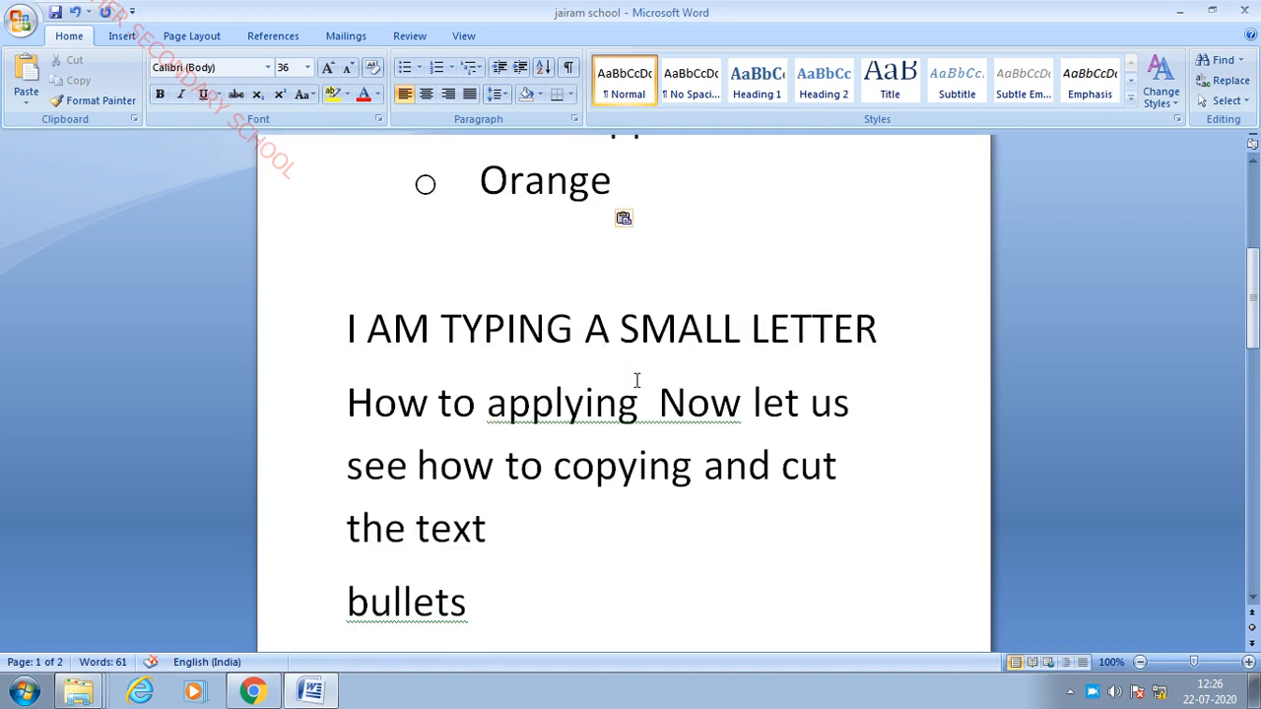
# - Select 'applying Now let us' to the end of the How to applying line, redoing the selection once
pyautogui.click(491, 408)
pyautogui.moveTo(491, 408); pyautogui.dragTo(838, 410)
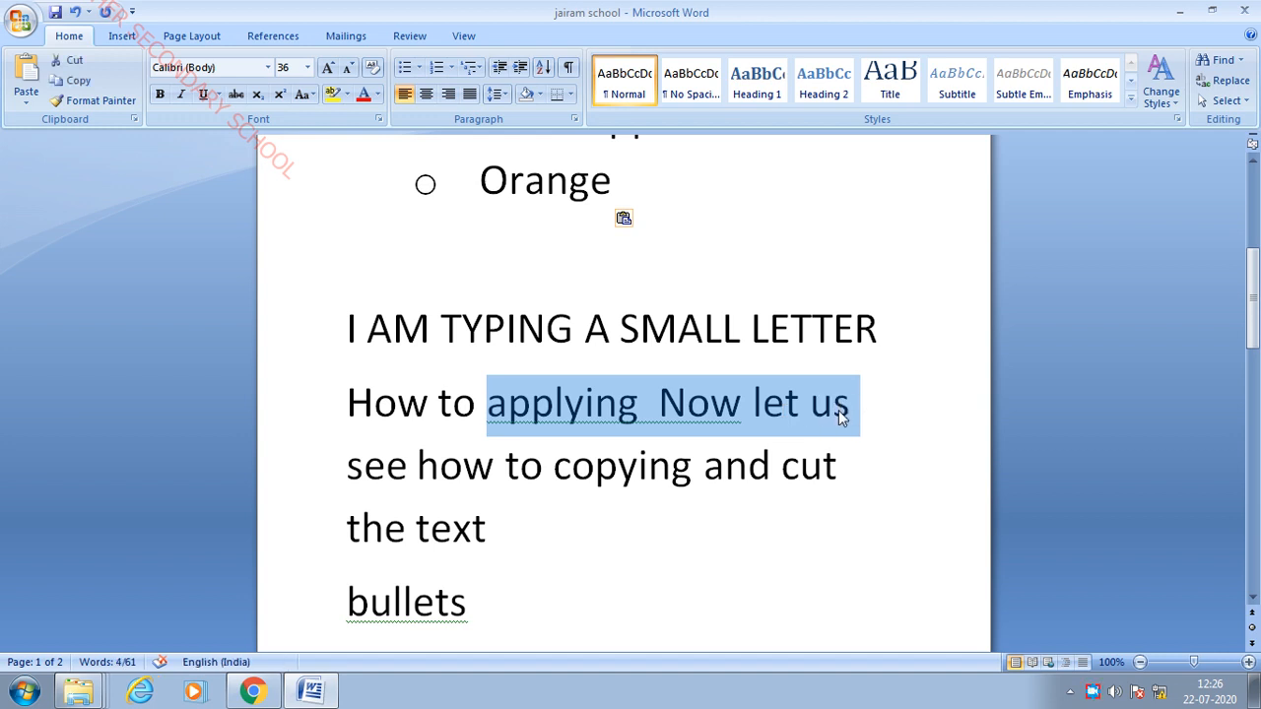
pyautogui.click(732, 506)
pyautogui.click(491, 408)
pyautogui.moveTo(491, 408); pyautogui.dragTo(852, 415)
pyautogui.scroll(-8, 851, 414)
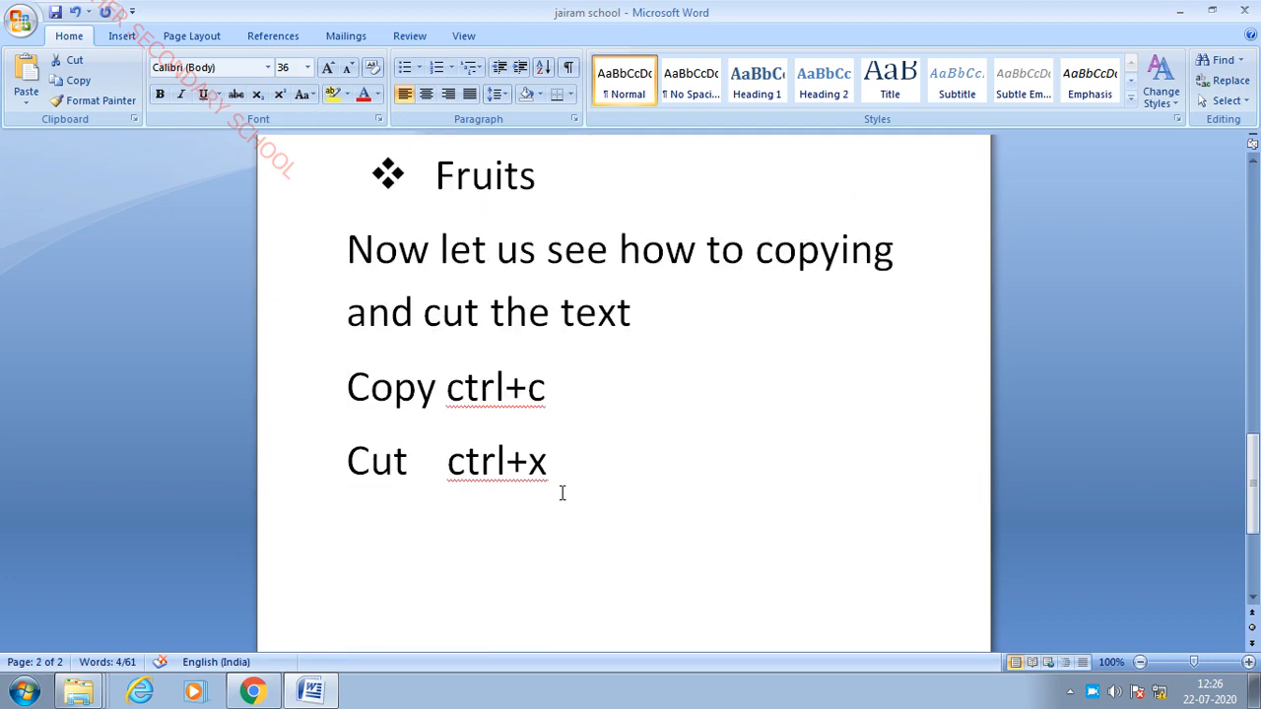
# - Paste 'applying Now let us' on a new line below 'Cut ctrl+x'
pyautogui.click(572, 470)
pyautogui.press('Return')
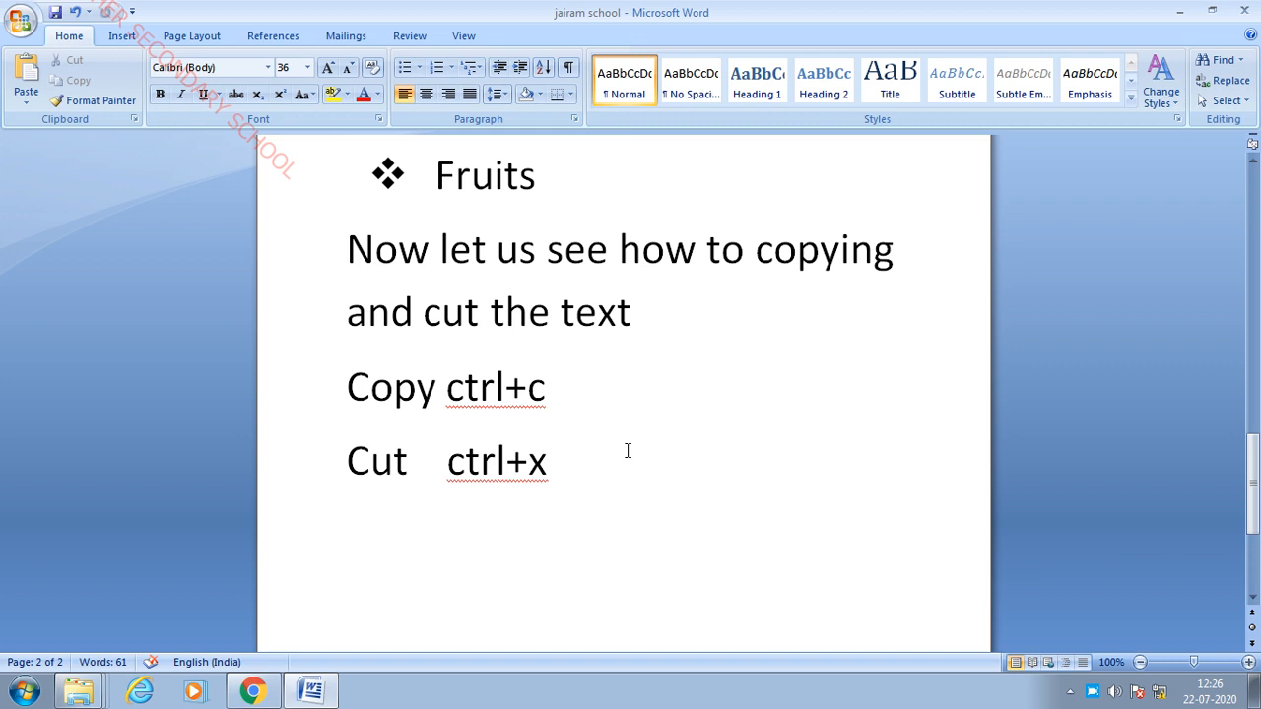
pyautogui.hotkey('ctrl', 'v')
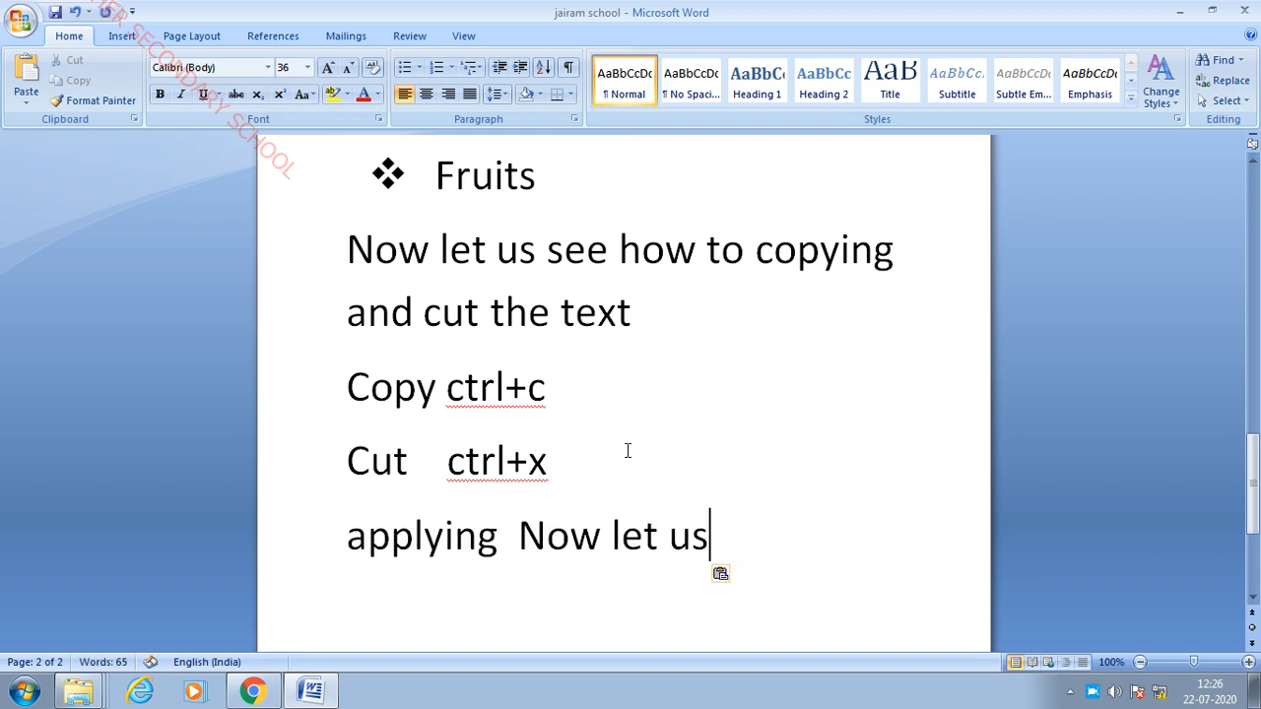
pyautogui.scroll(5, 656, 453)
pyautogui.scroll(6, 735, 441)
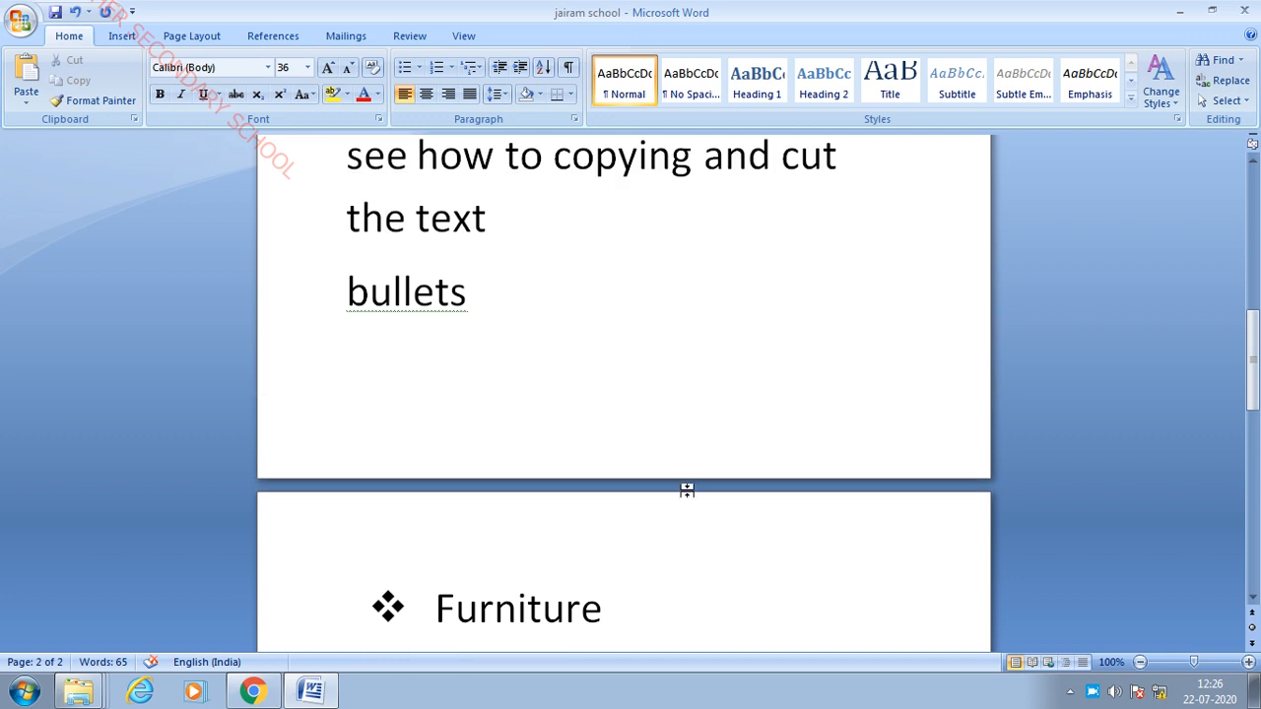
pyautogui.scroll(-8, 853, 617)
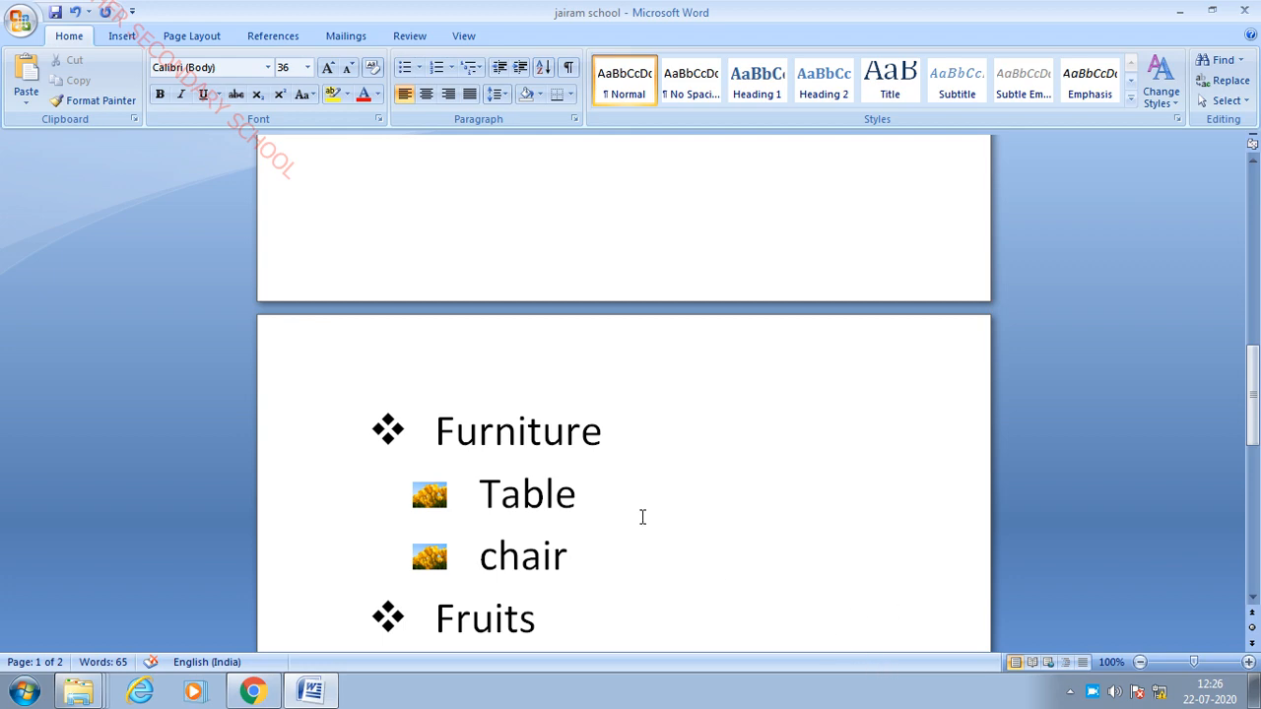
pyautogui.scroll(10, 726, 470)
pyautogui.scroll(2, 732, 470)
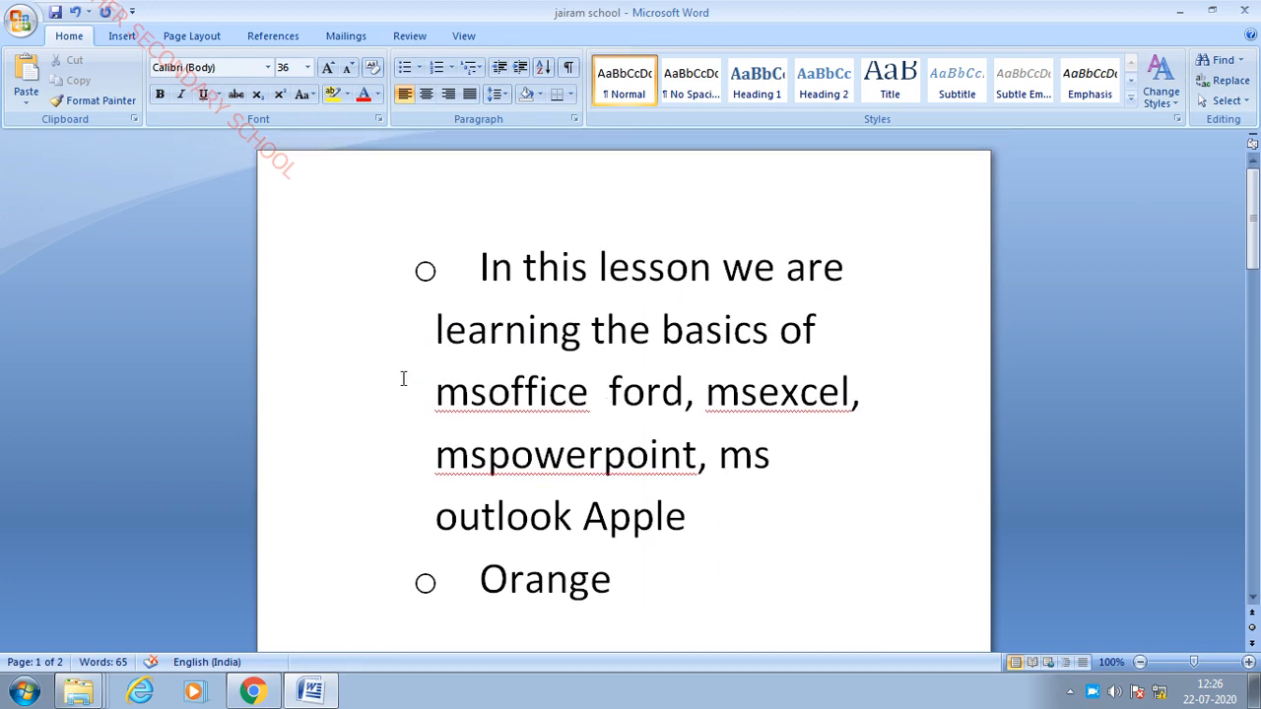
pyautogui.moveTo(408, 261); pyautogui.dragTo(975, 647)
pyautogui.scroll(-15, 723, 464)
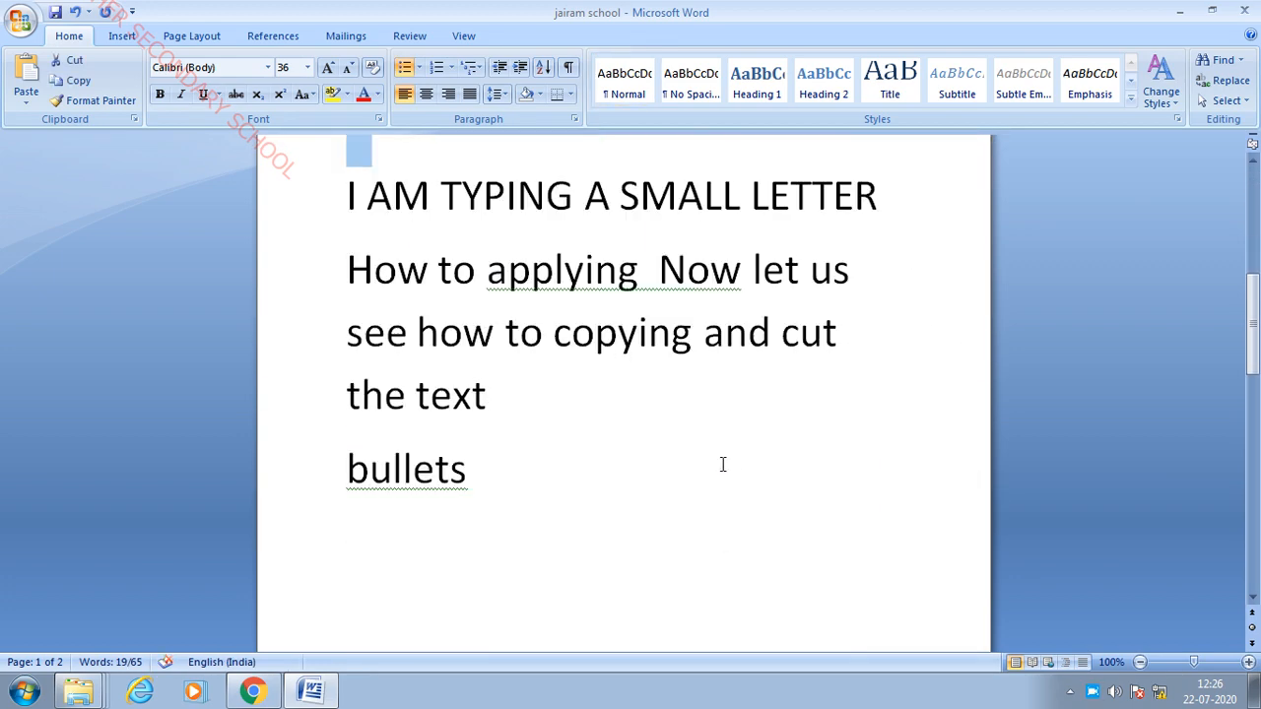
# - Add a 'To create a table' line under 'applying Now let us', followed by an empty line
pyautogui.scroll(-2, 657, 467)
pyautogui.click(734, 315)
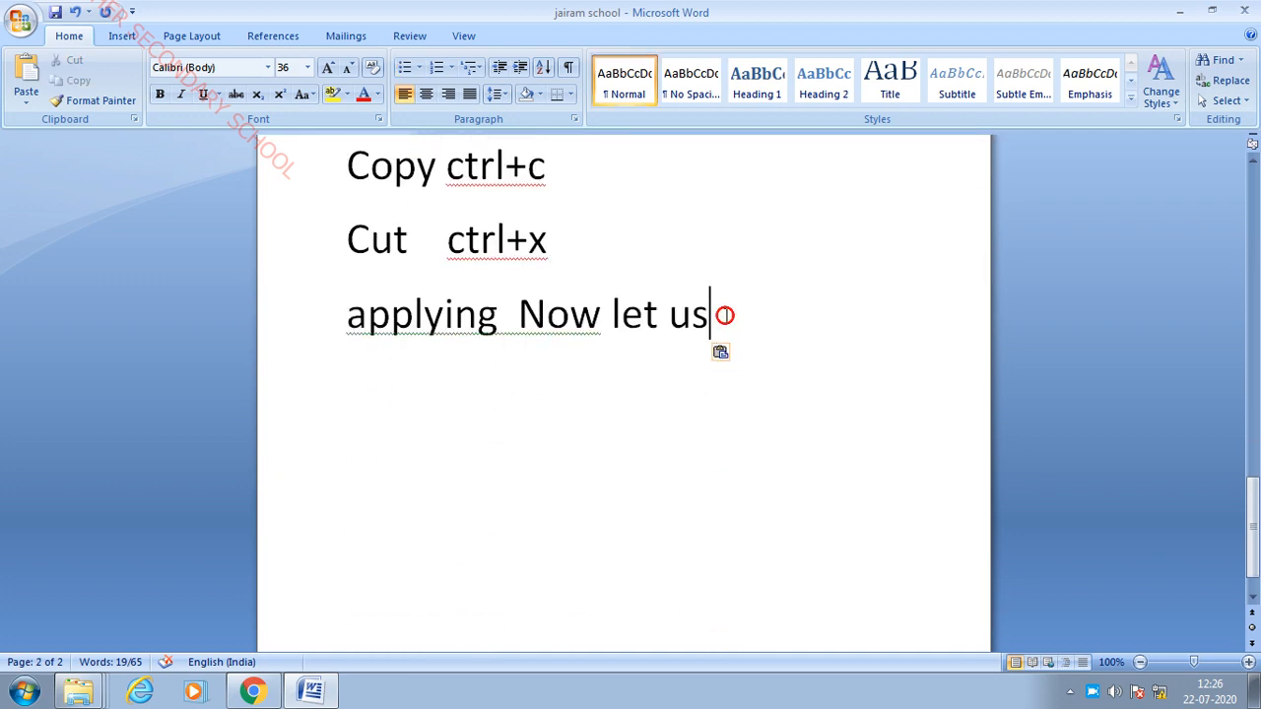
pyautogui.press('Return')
pyautogui.write('Tor')
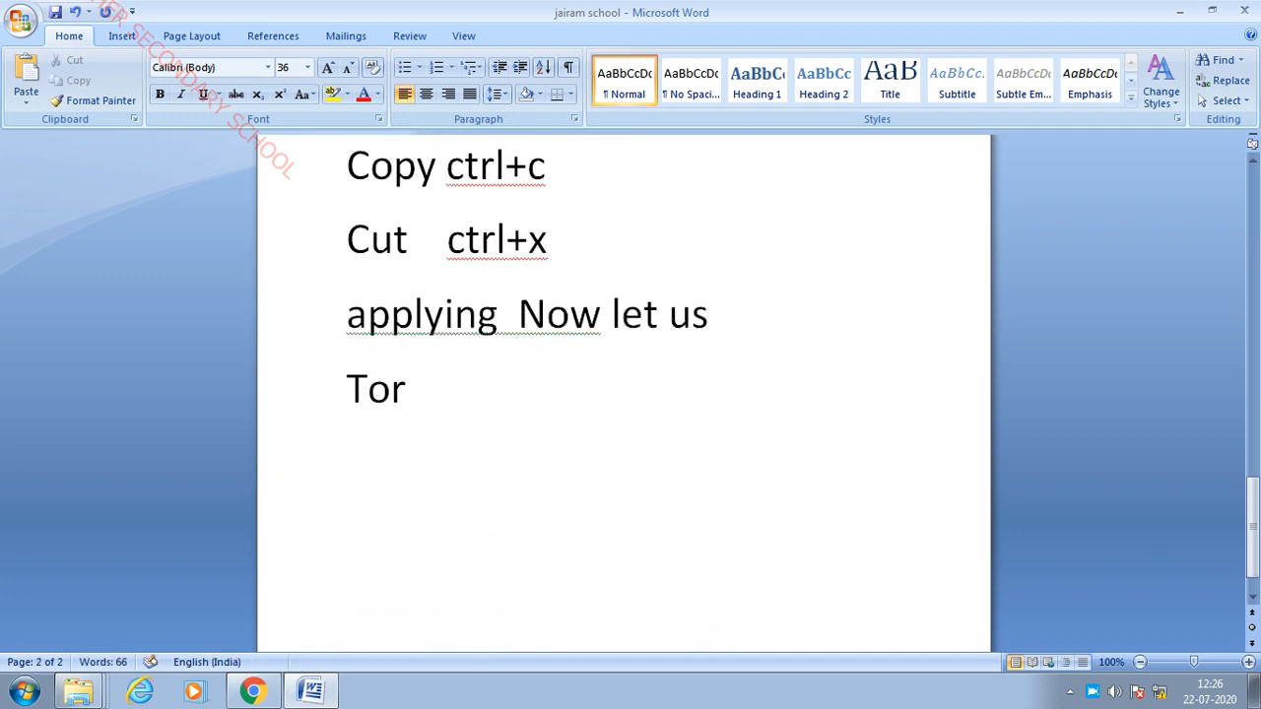
pyautogui.press('BackSpace')
pyautogui.write('create')
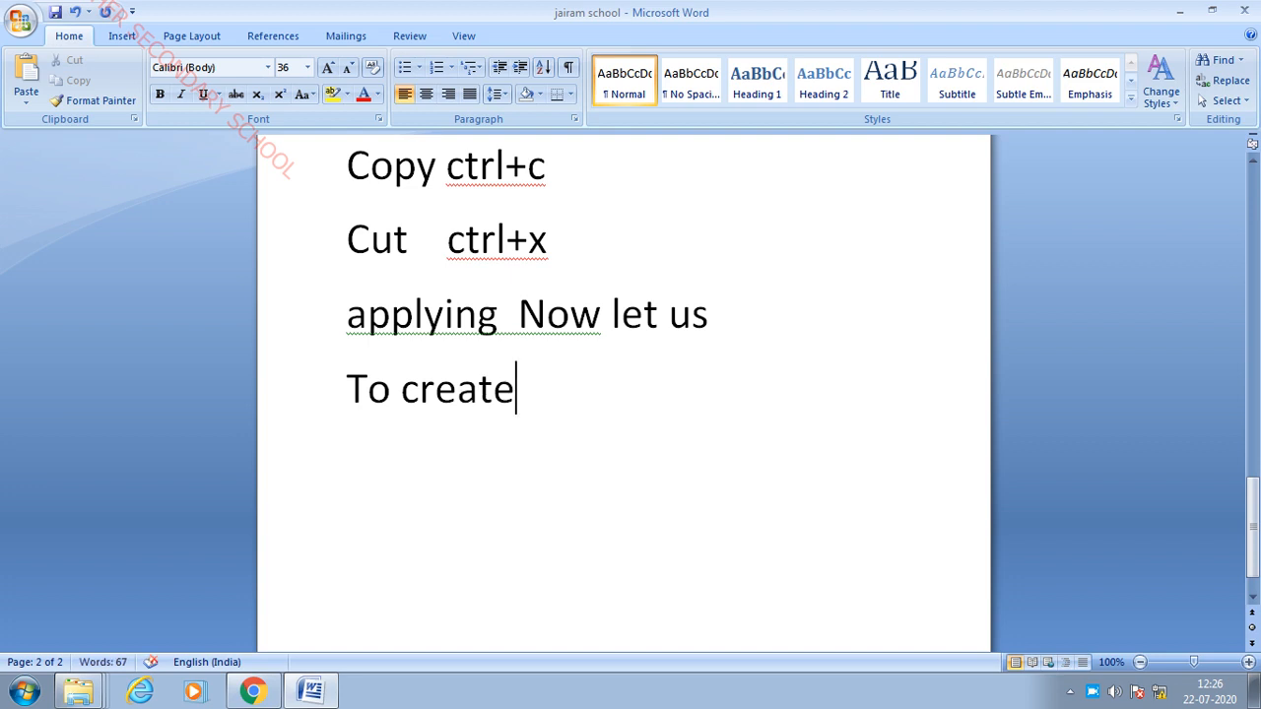
pyautogui.write(' a table')
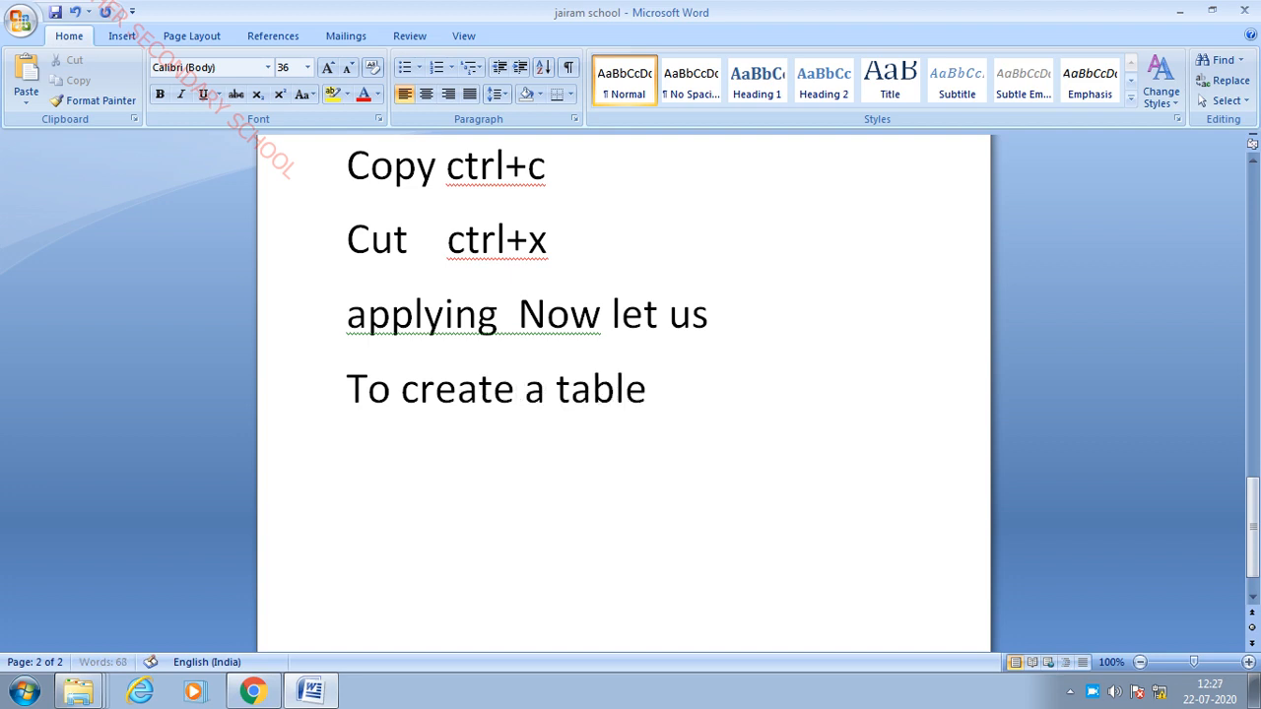
pyautogui.press('Return')
pyautogui.click(117, 36)
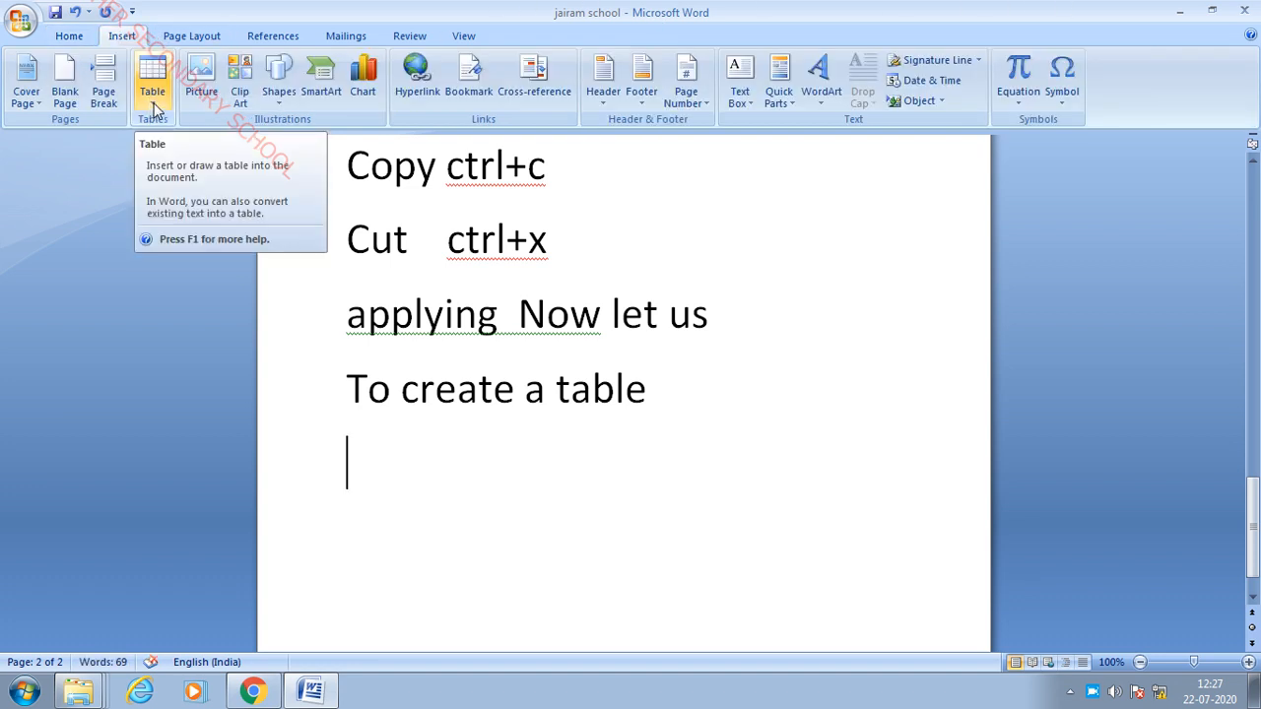
# - Insert a table with 5 columns and 5 rows, changing the row count from 2 to 5
pyautogui.click(152, 93)
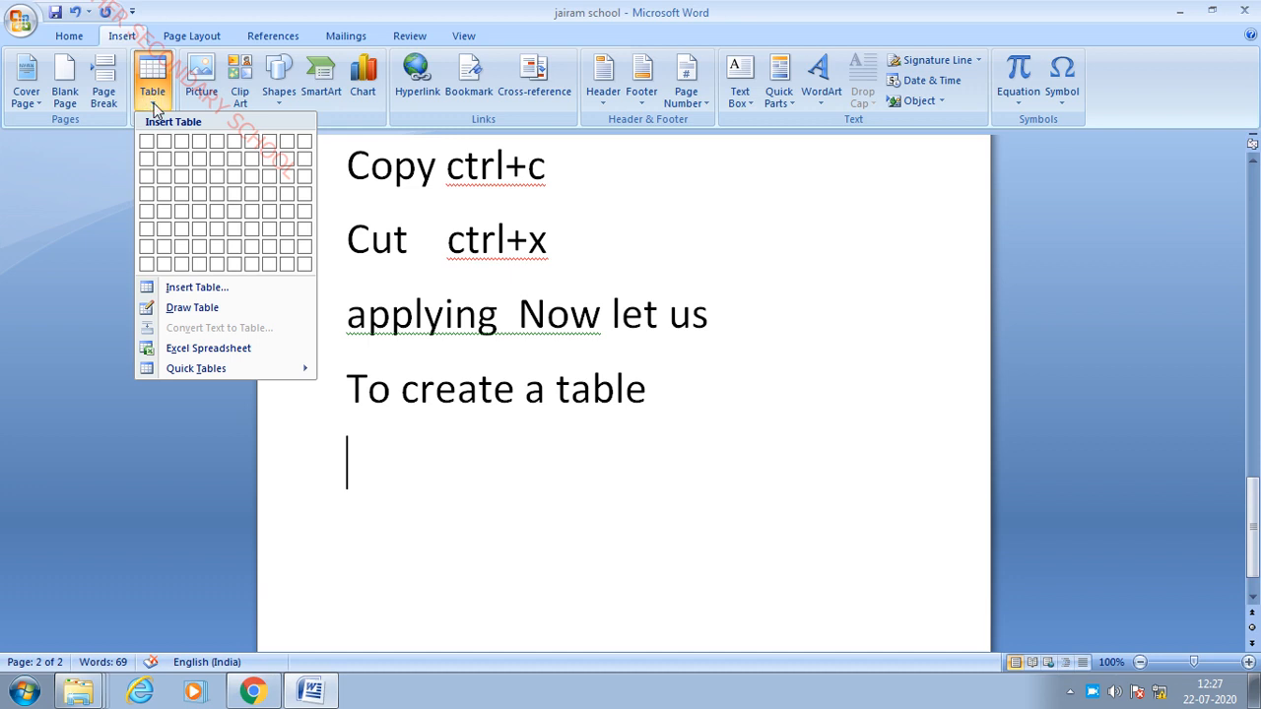
pyautogui.click(194, 288)
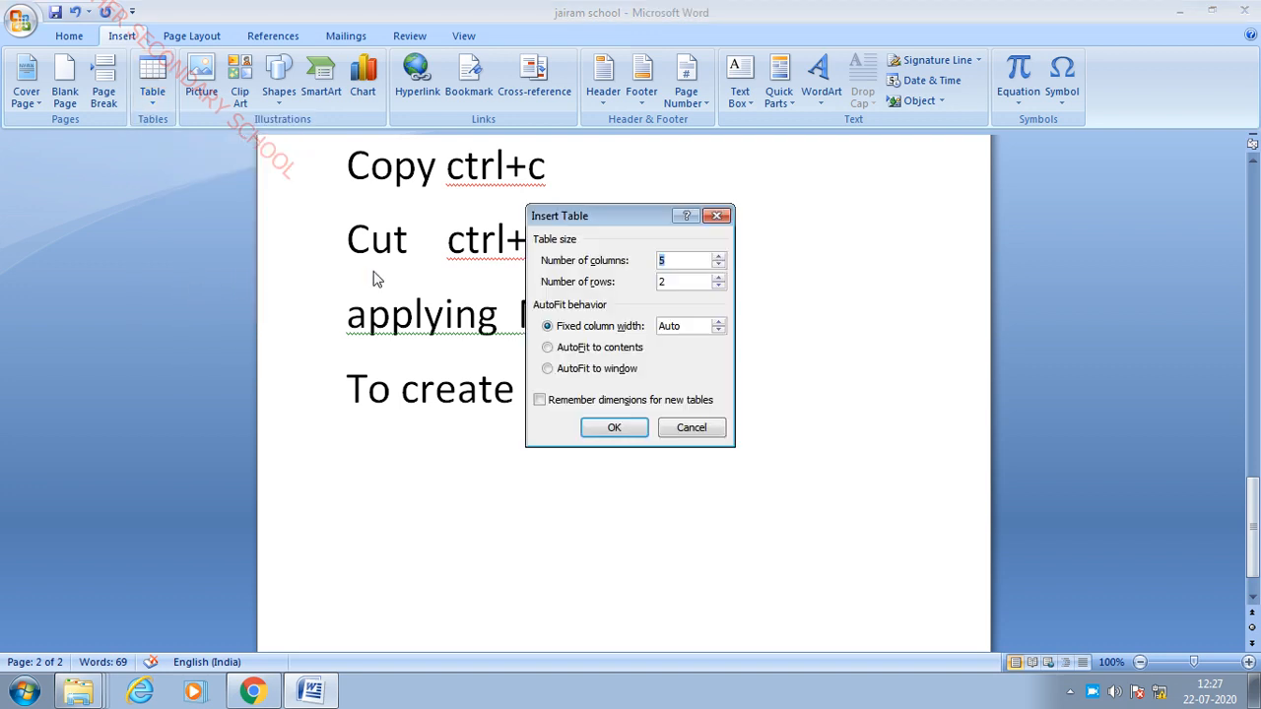
pyautogui.moveTo(608, 215); pyautogui.dragTo(647, 336)
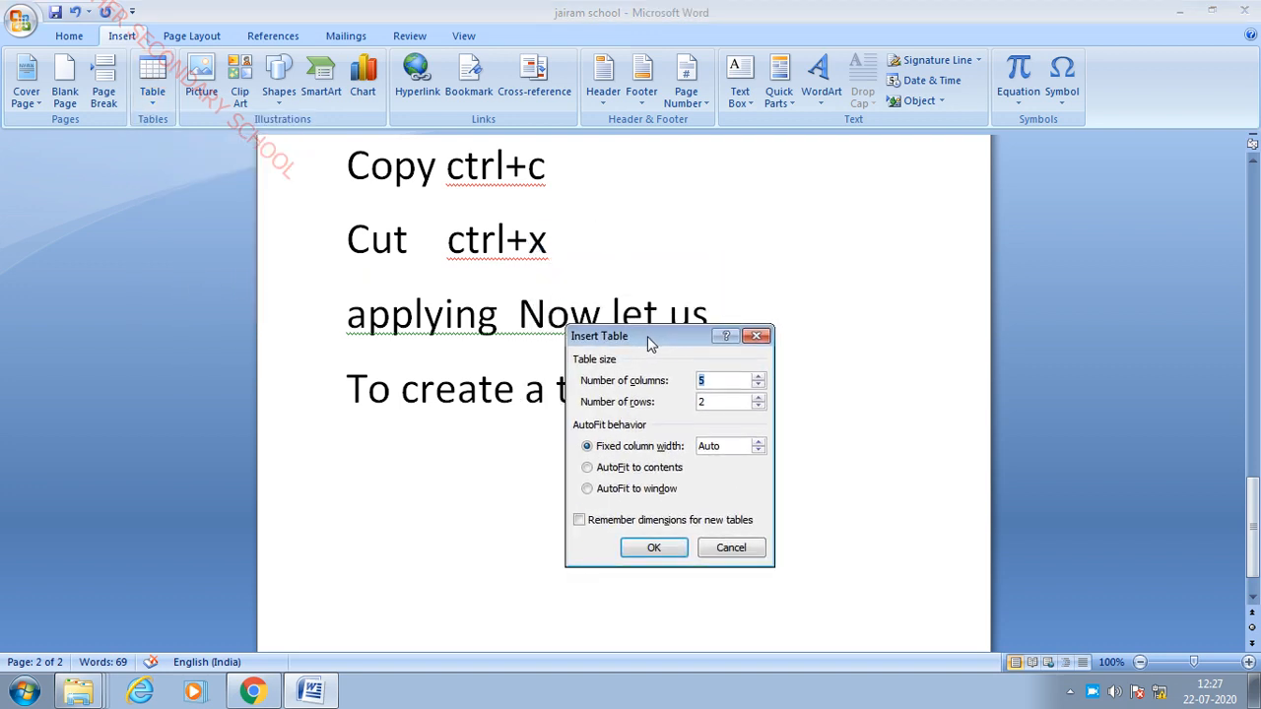
pyautogui.click(718, 381)
pyautogui.click(724, 401)
pyautogui.press('BackSpace')
pyautogui.write('5')
pyautogui.click(653, 547)
pyautogui.scroll(-3, 683, 461)
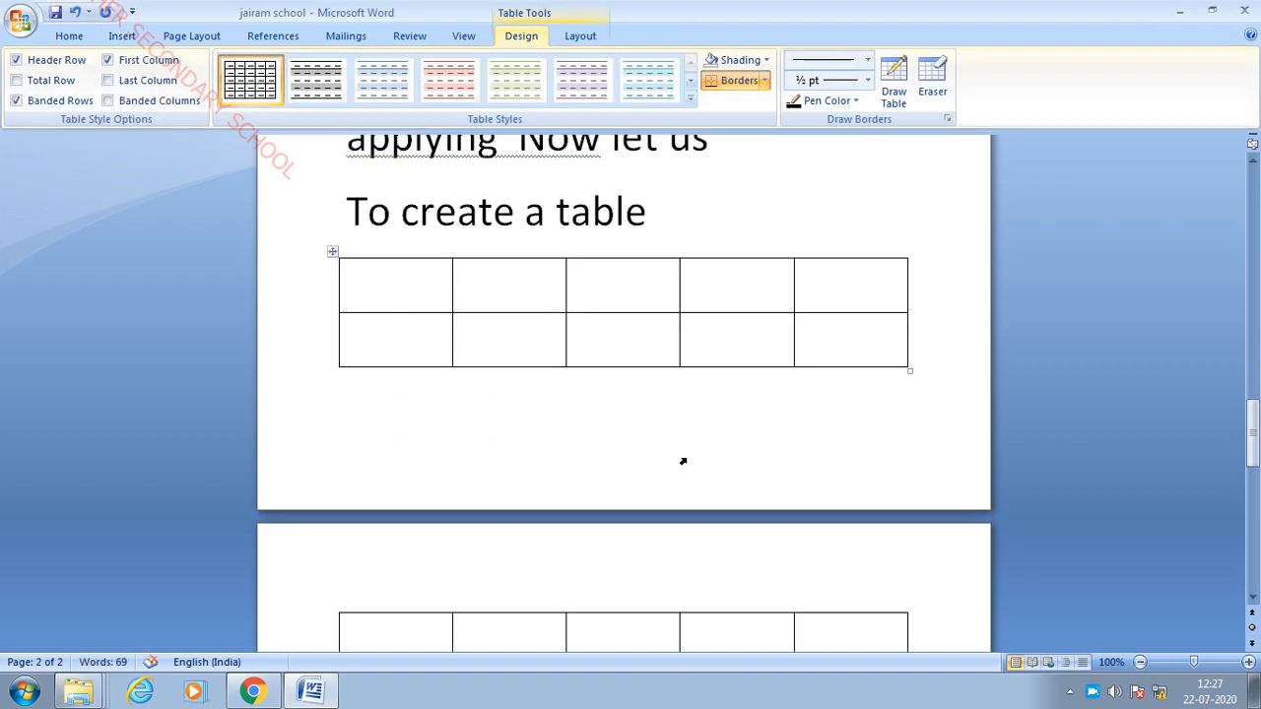
pyautogui.scroll(-3, 619, 366)
pyautogui.scroll(3, 481, 298)
pyautogui.scroll(2, 429, 313)
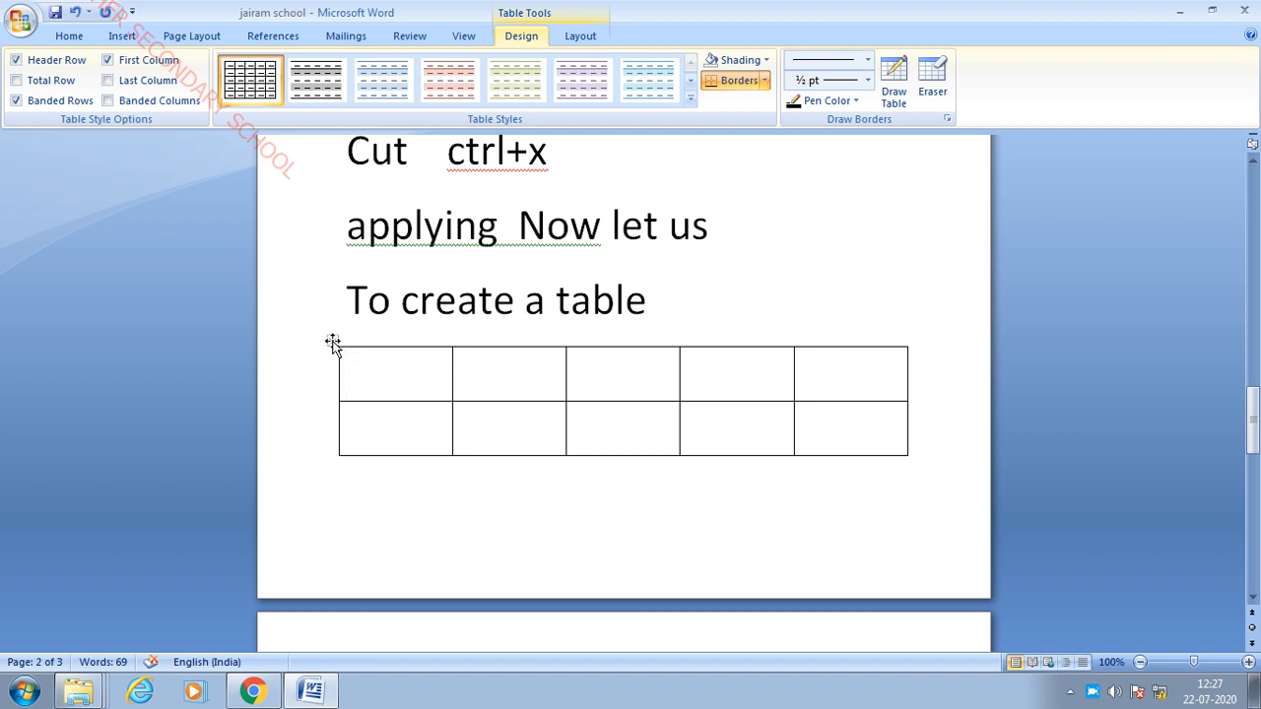
# - Drag the table above the Furniture list
pyautogui.moveTo(332, 341); pyautogui.dragTo(372, 623)
pyautogui.scroll(-2, 442, 434)
pyautogui.scroll(8, 437, 374)
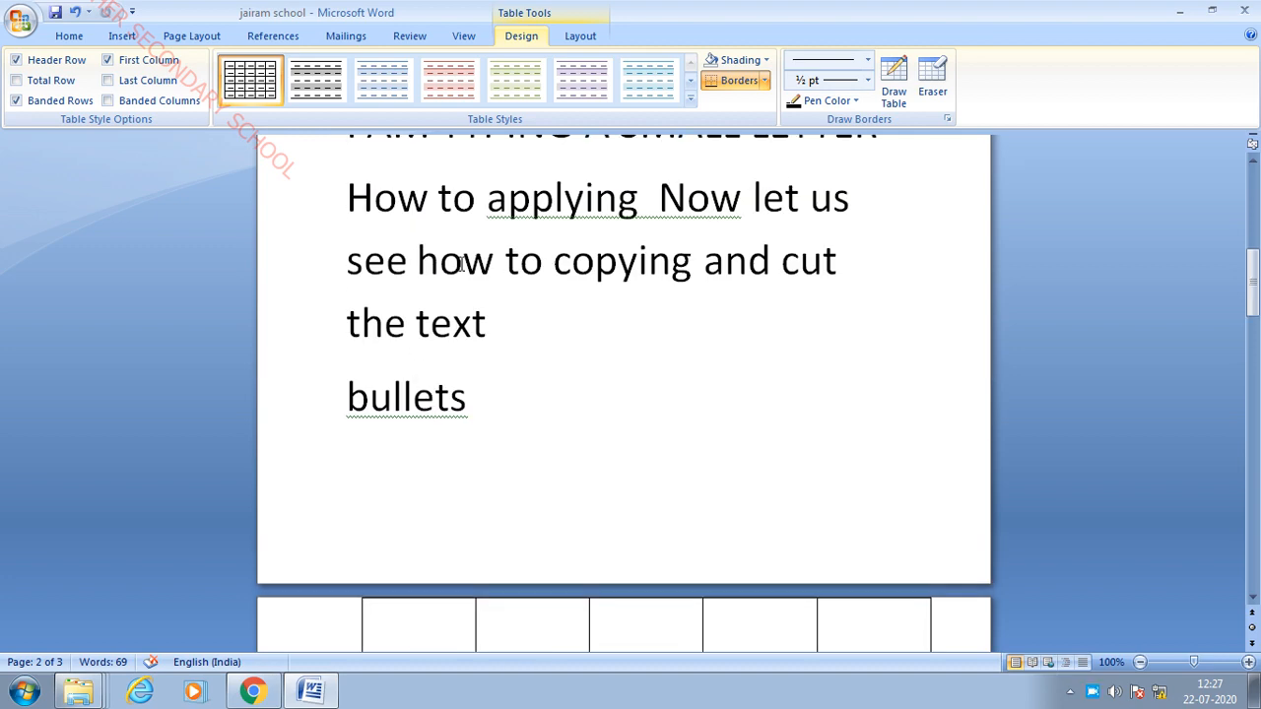
pyautogui.scroll(-6, 503, 344)
pyautogui.scroll(6, 470, 349)
pyautogui.scroll(-1, 512, 448)
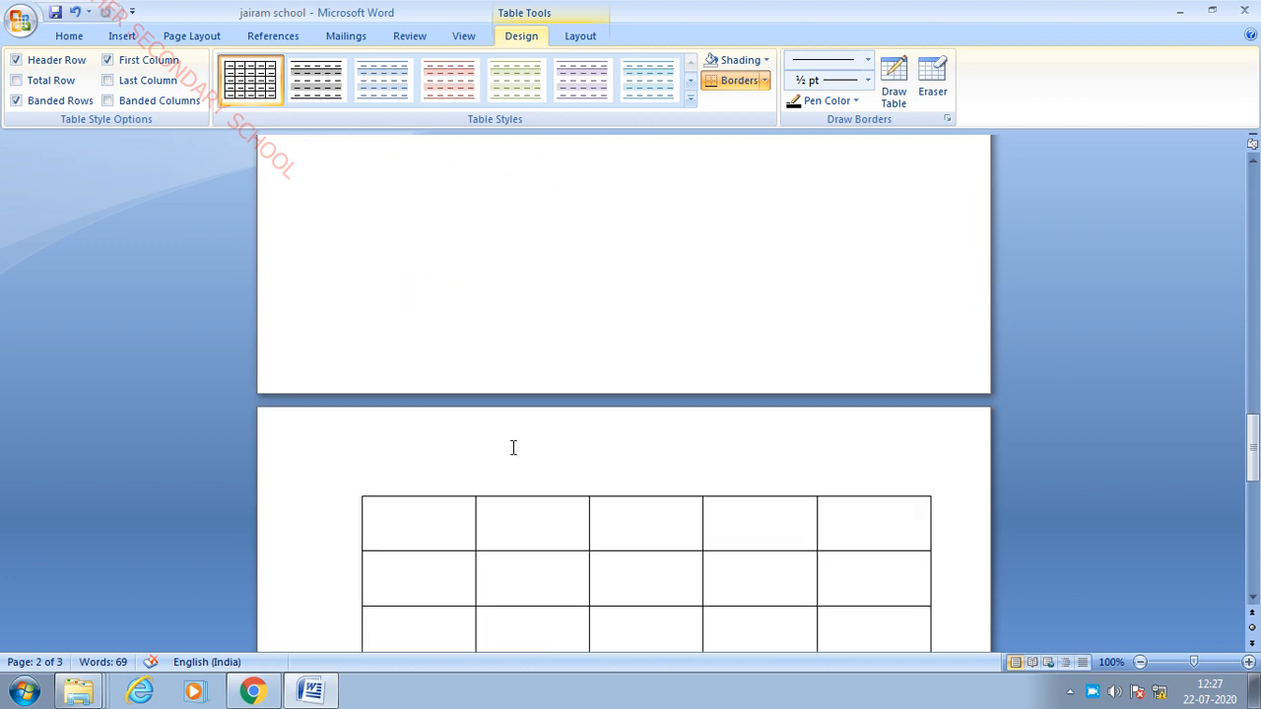
pyautogui.scroll(-4, 513, 448)
pyautogui.scroll(20, 515, 396)
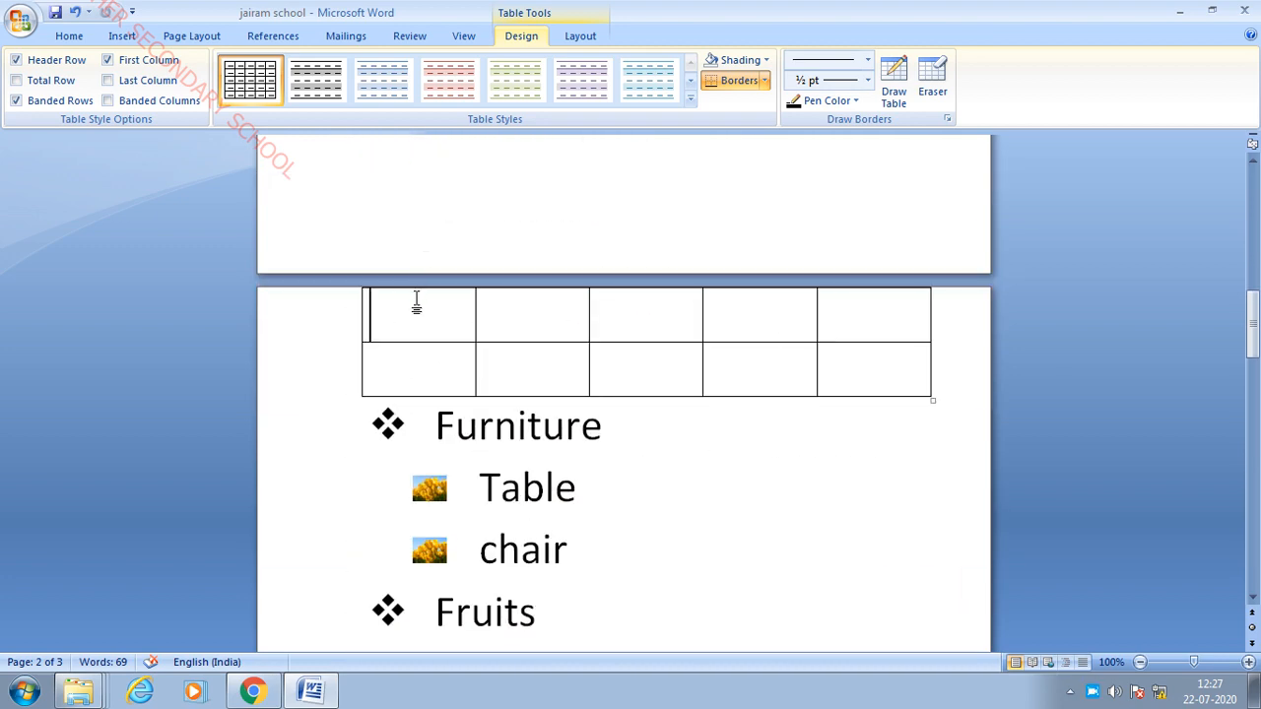
# - Click into the first cells of the moved table's first and second rows
pyautogui.click(359, 296)
pyautogui.click(495, 333)
pyautogui.click(414, 300)
pyautogui.scroll(-3, 912, 250)
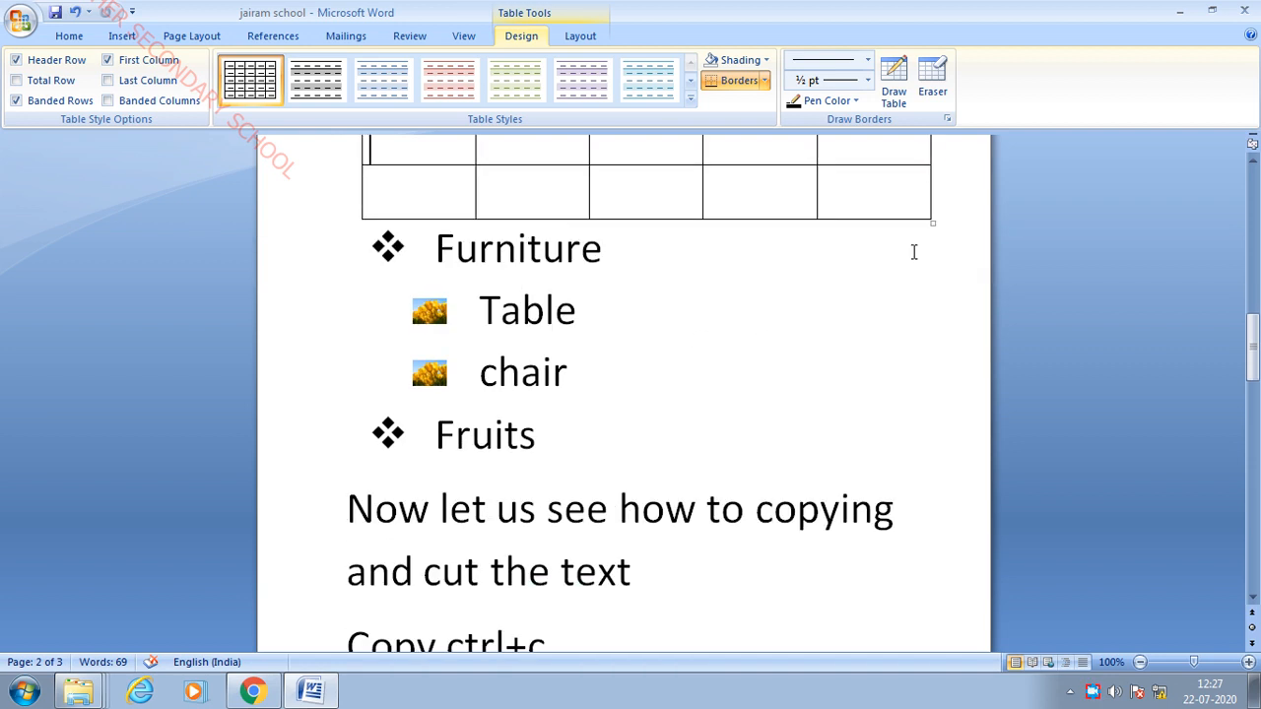
pyautogui.scroll(1, 929, 216)
pyautogui.click(431, 237)
pyautogui.scroll(4, 432, 236)
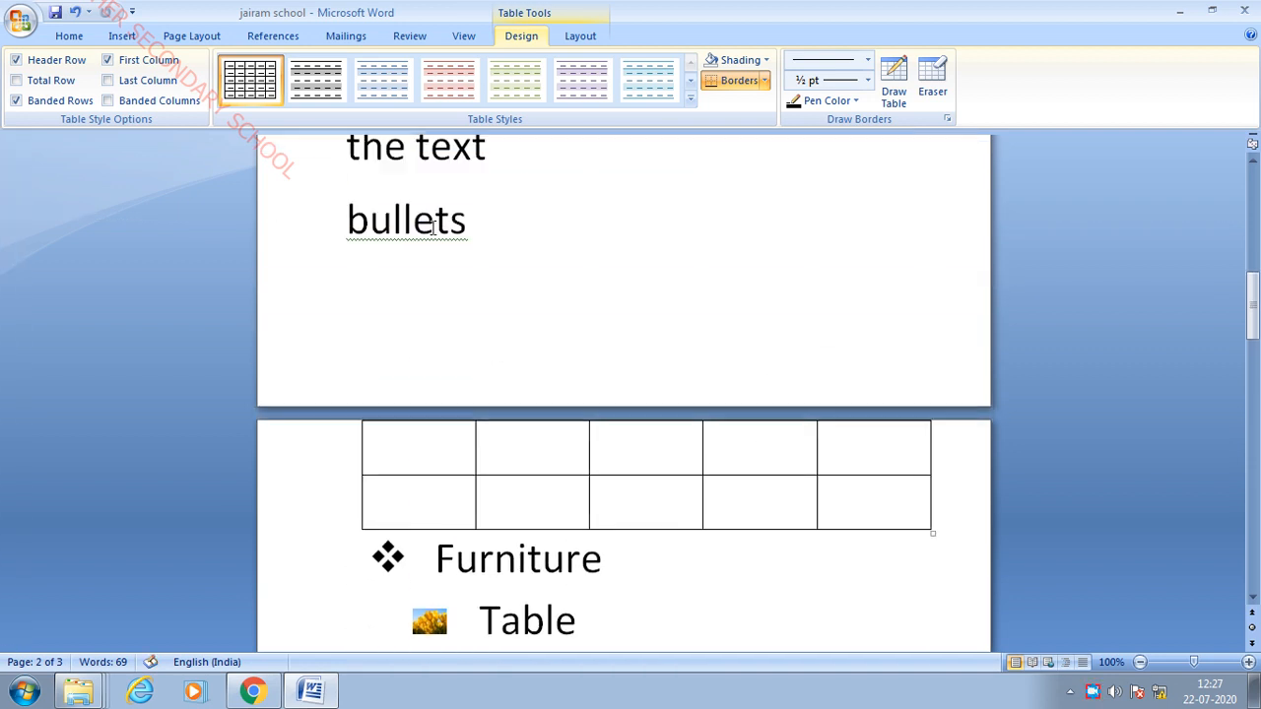
pyautogui.scroll(-11, 774, 273)
pyautogui.scroll(-5, 762, 274)
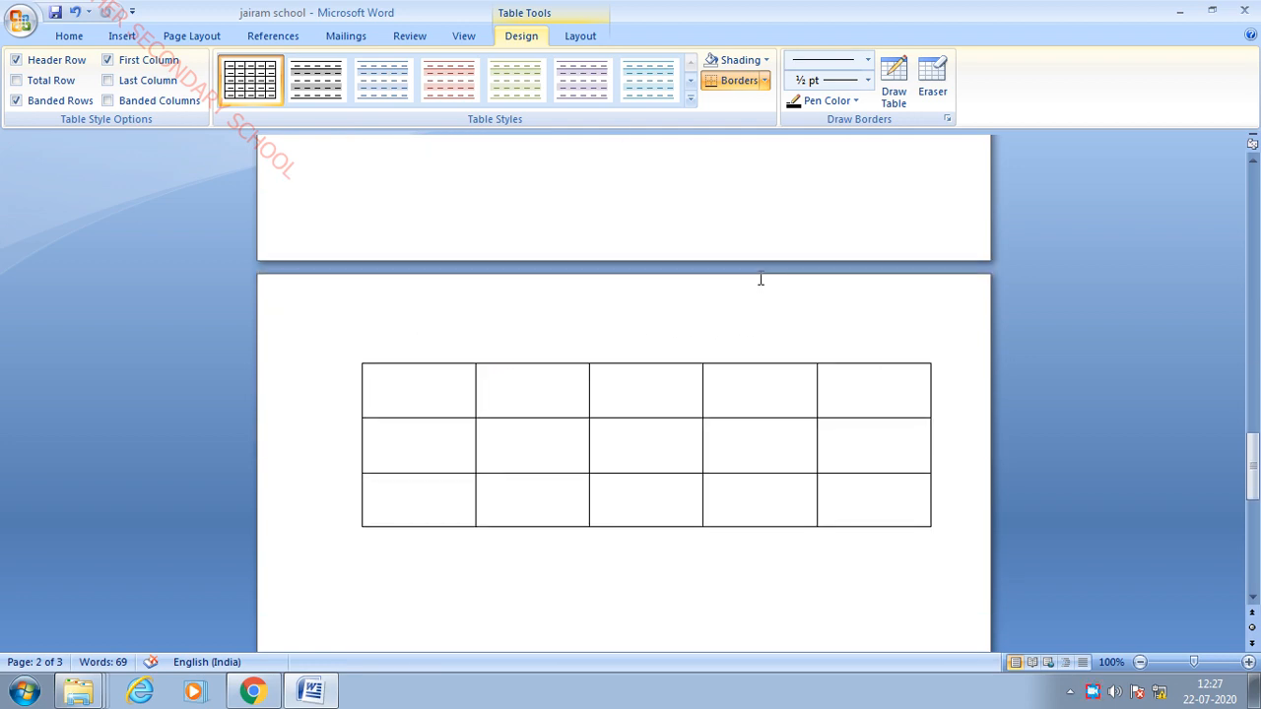
pyautogui.scroll(-5, 760, 279)
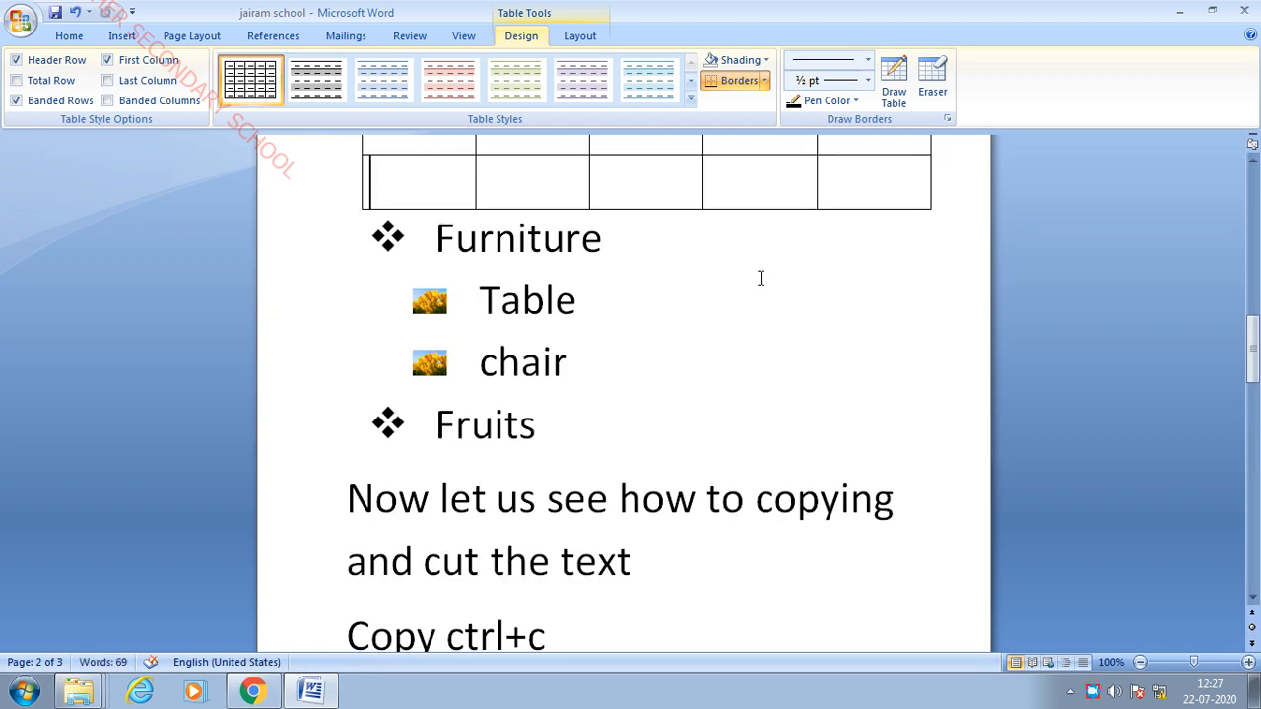
# - Undo the table changes and insert a page break after 'To create a table'
pyautogui.hotkey('ctrl', 'z')
pyautogui.hotkey('ctrl', 'z')
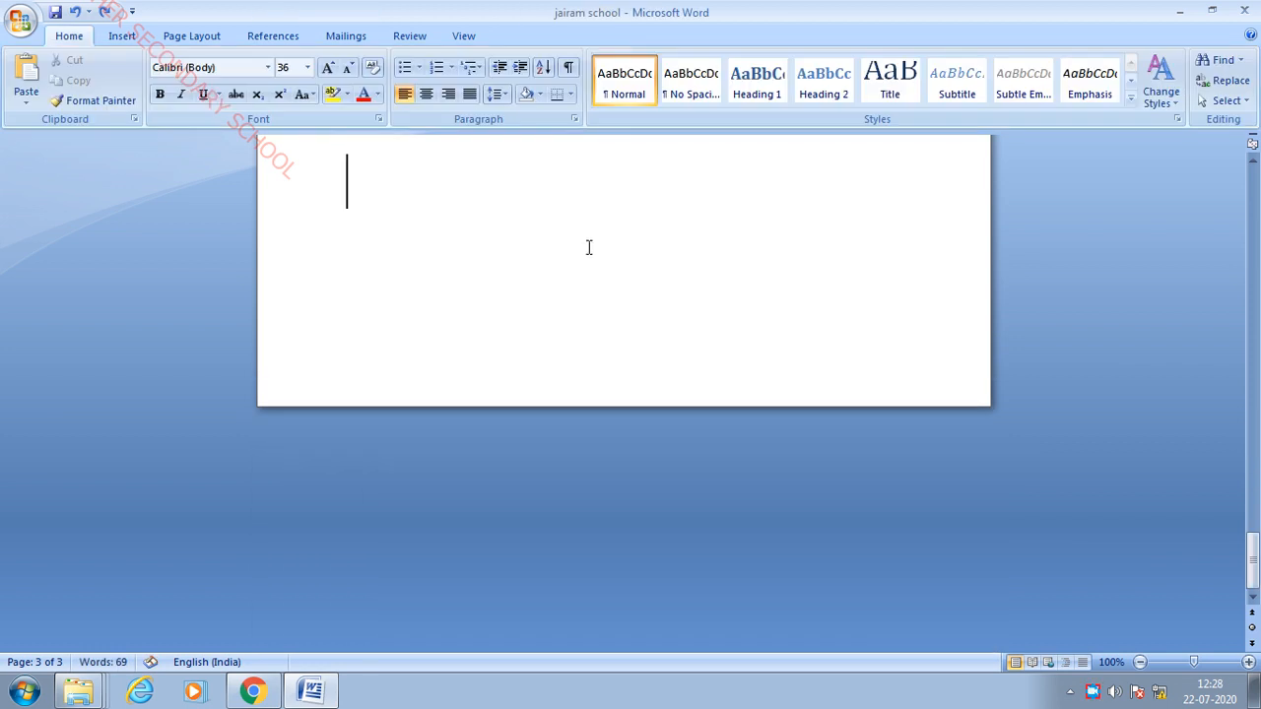
pyautogui.scroll(3, 669, 287)
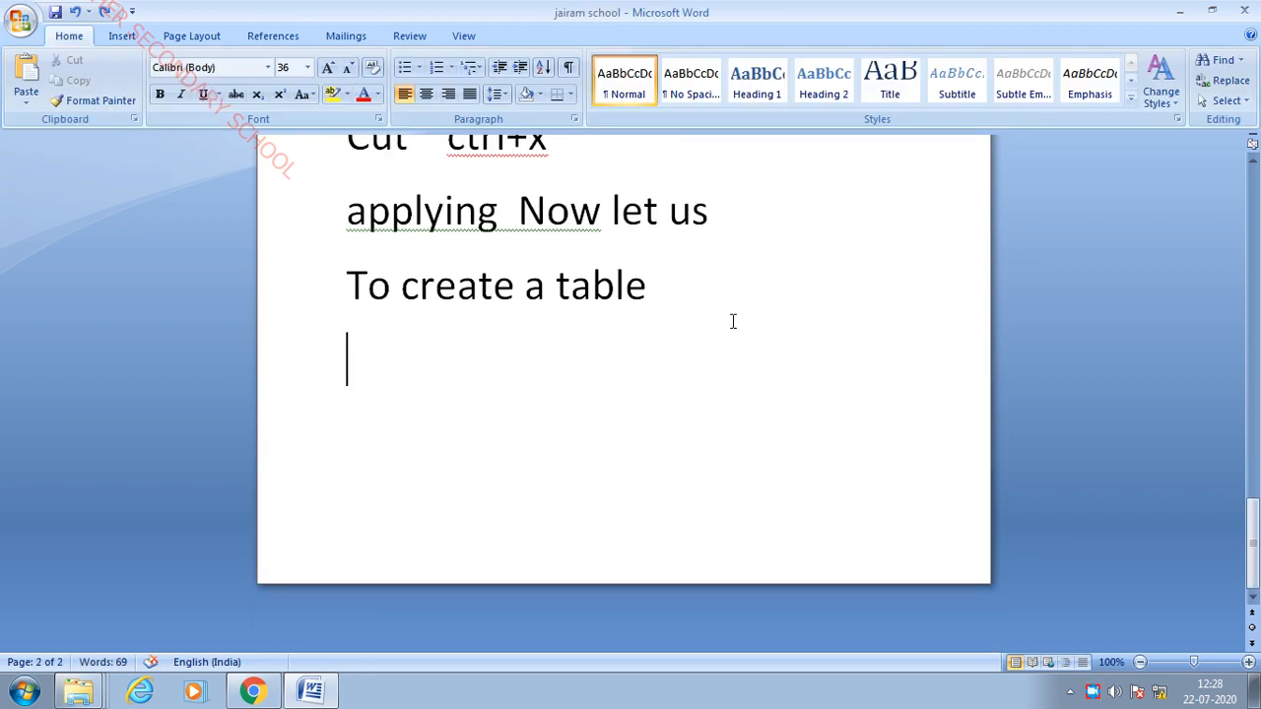
pyautogui.hotkey('ctrl', 'Return')
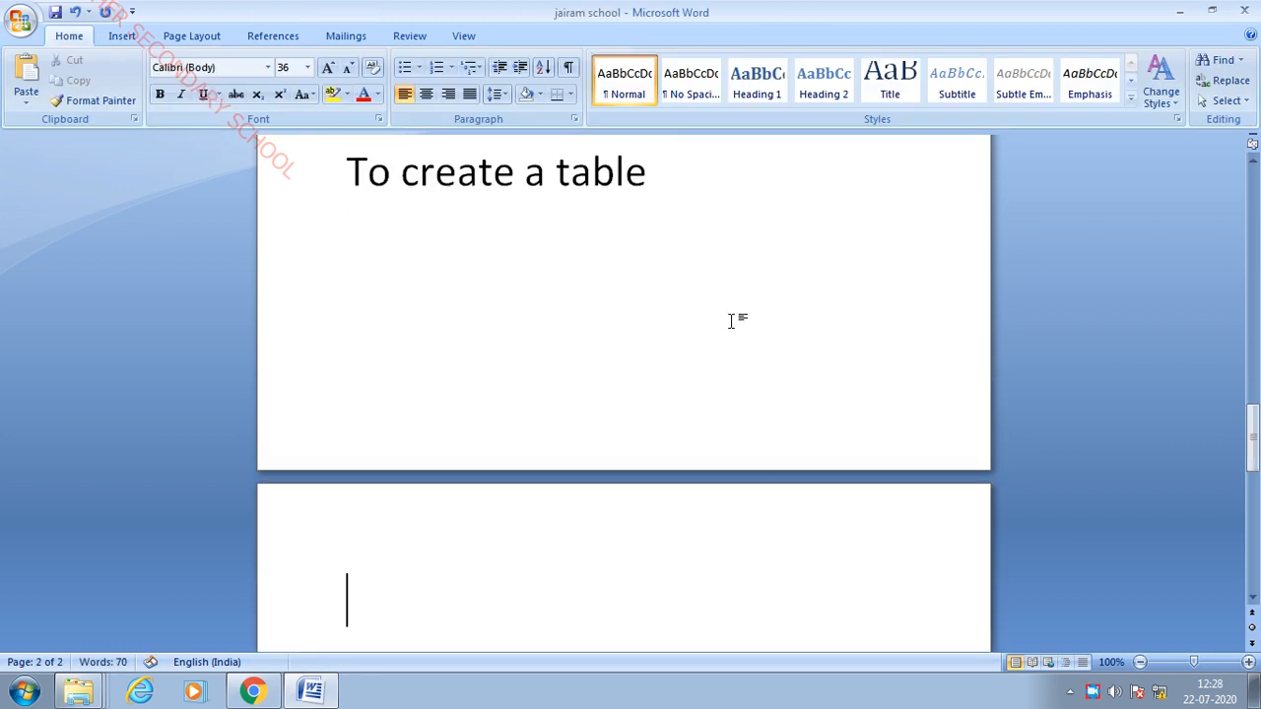
# - Insert a fresh 5×5 table on the new page and type 'jairam' in its first cell
pyautogui.click(120, 35)
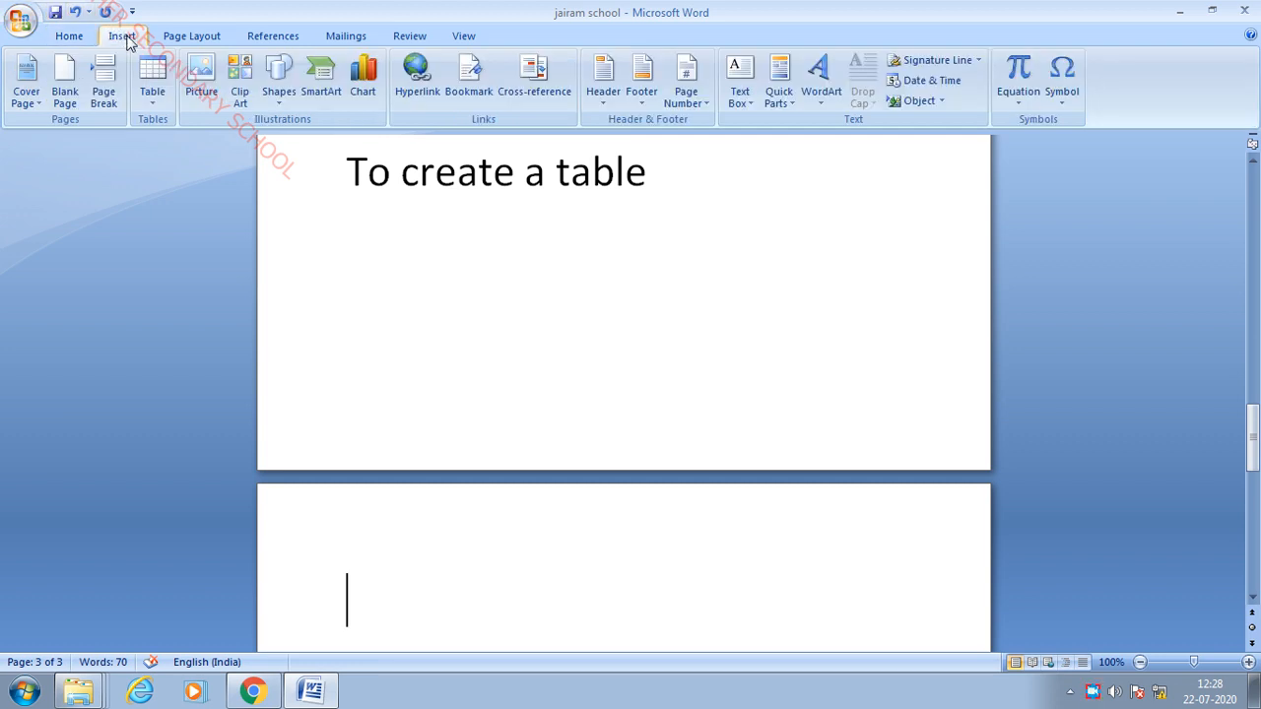
pyautogui.click(153, 90)
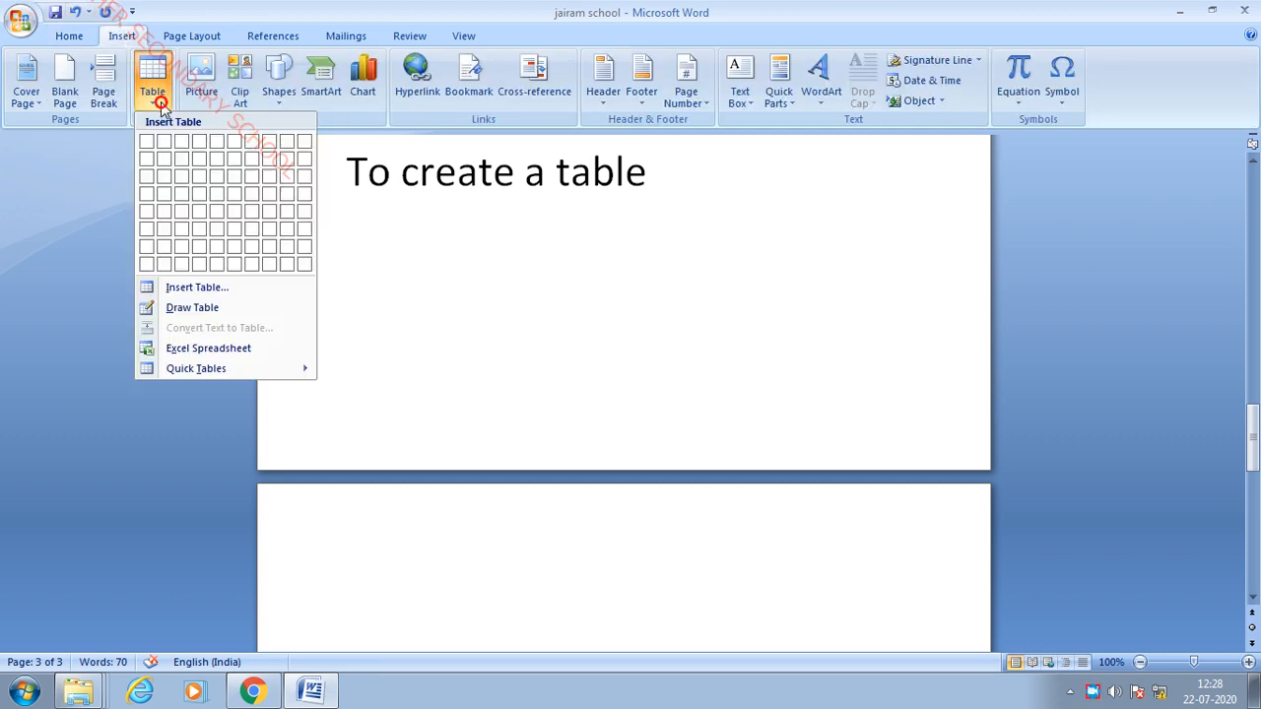
pyautogui.click(227, 293)
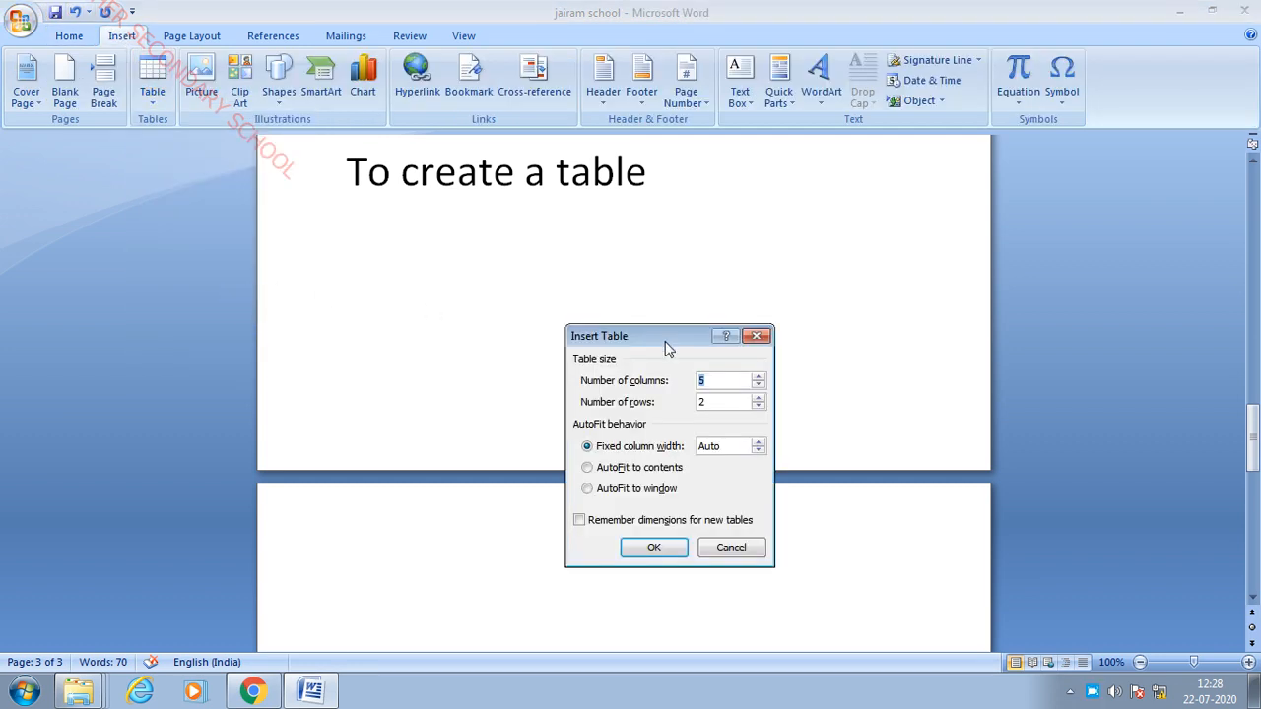
pyautogui.click(707, 401)
pyautogui.press('BackSpace')
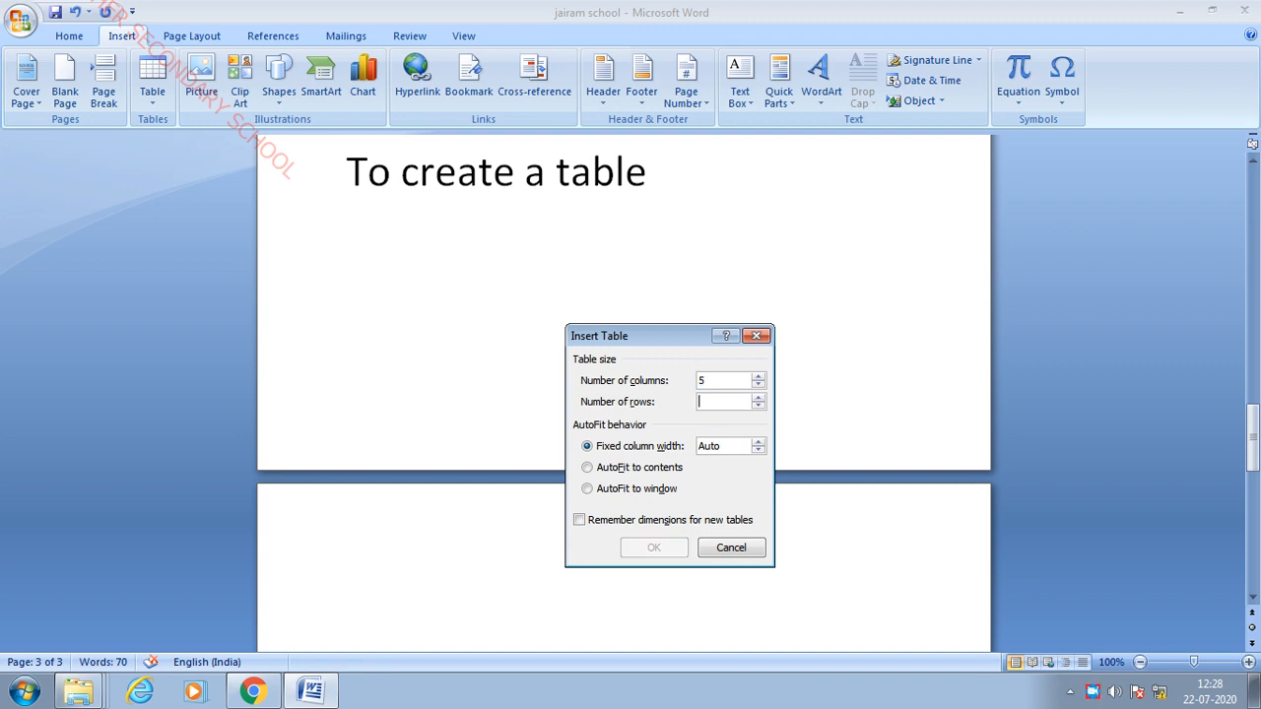
pyautogui.write('5')
pyautogui.click(652, 550)
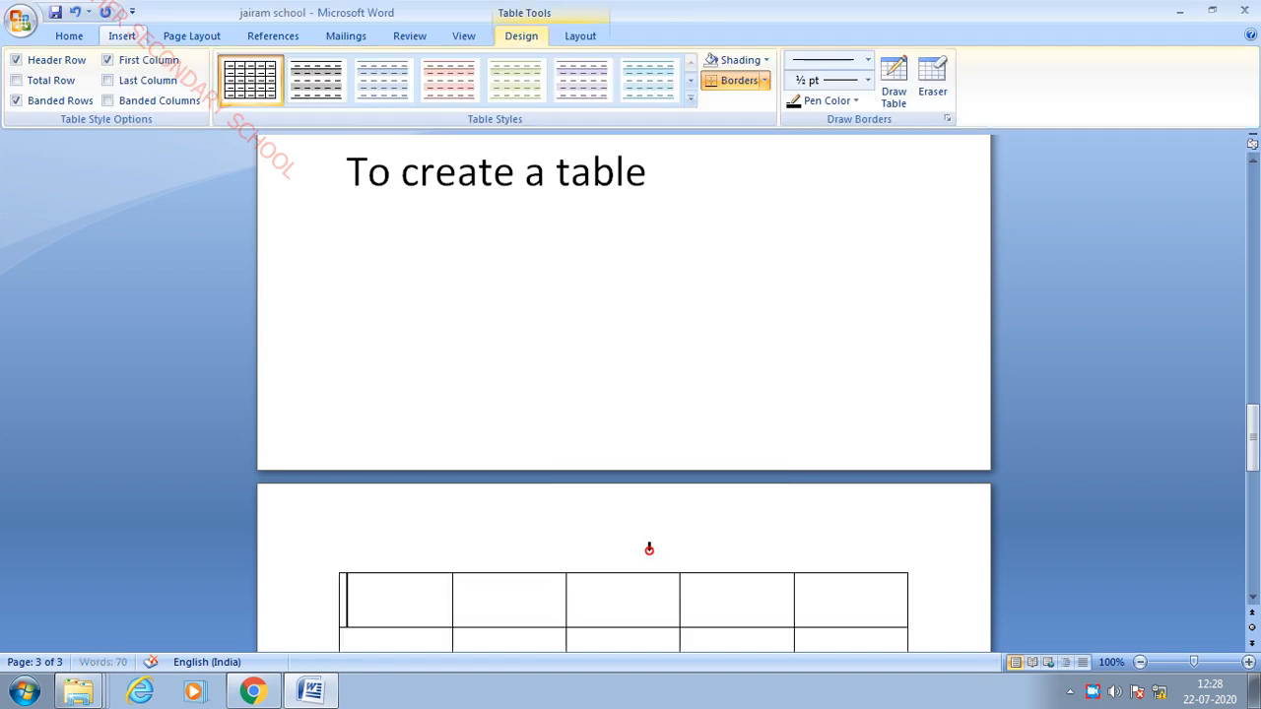
pyautogui.scroll(-5, 622, 404)
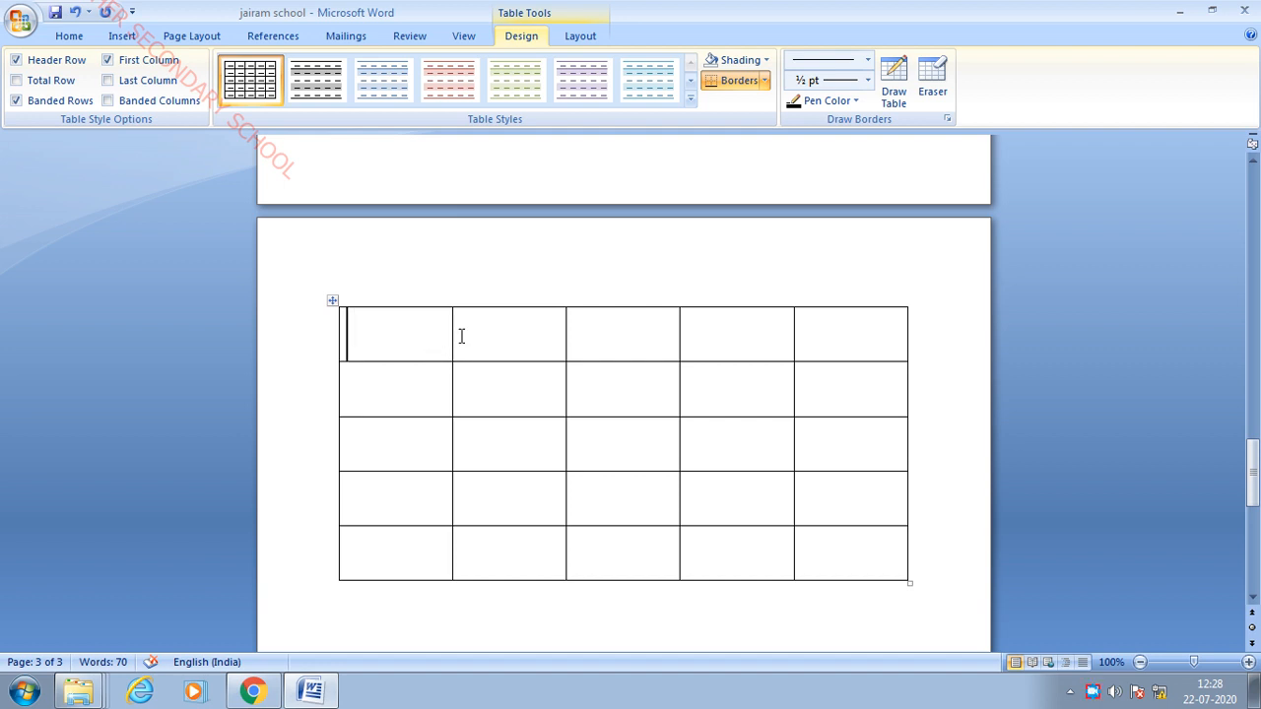
pyautogui.write('ja')
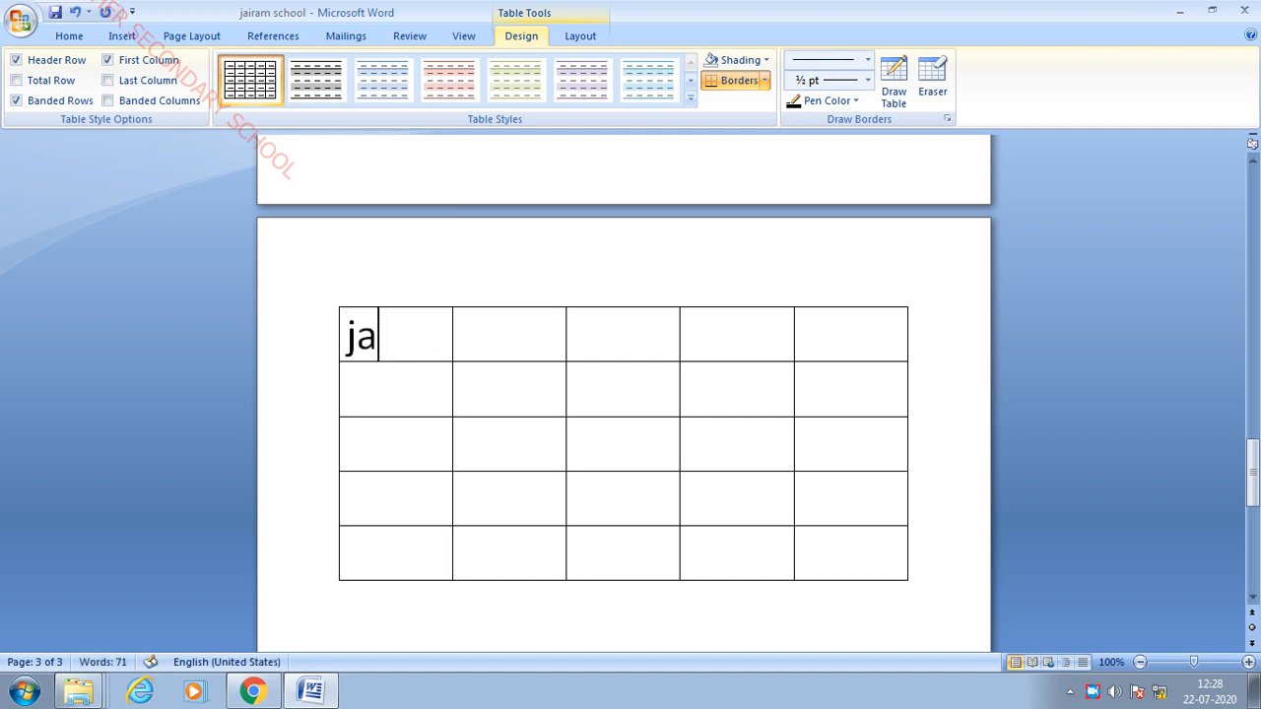
pyautogui.write('iram')
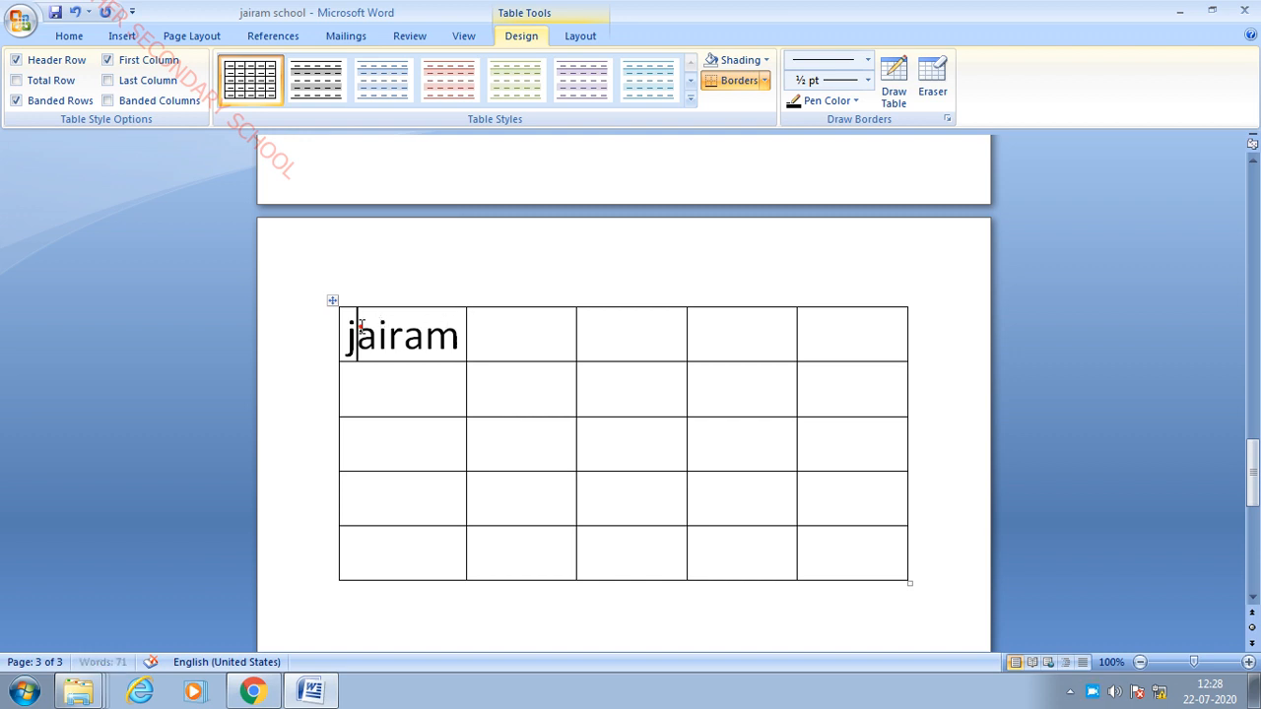
# - Merge the top row's five cells and extend the title to 'Jairam hr.sec.school'
pyautogui.moveTo(348, 329); pyautogui.dragTo(860, 339)
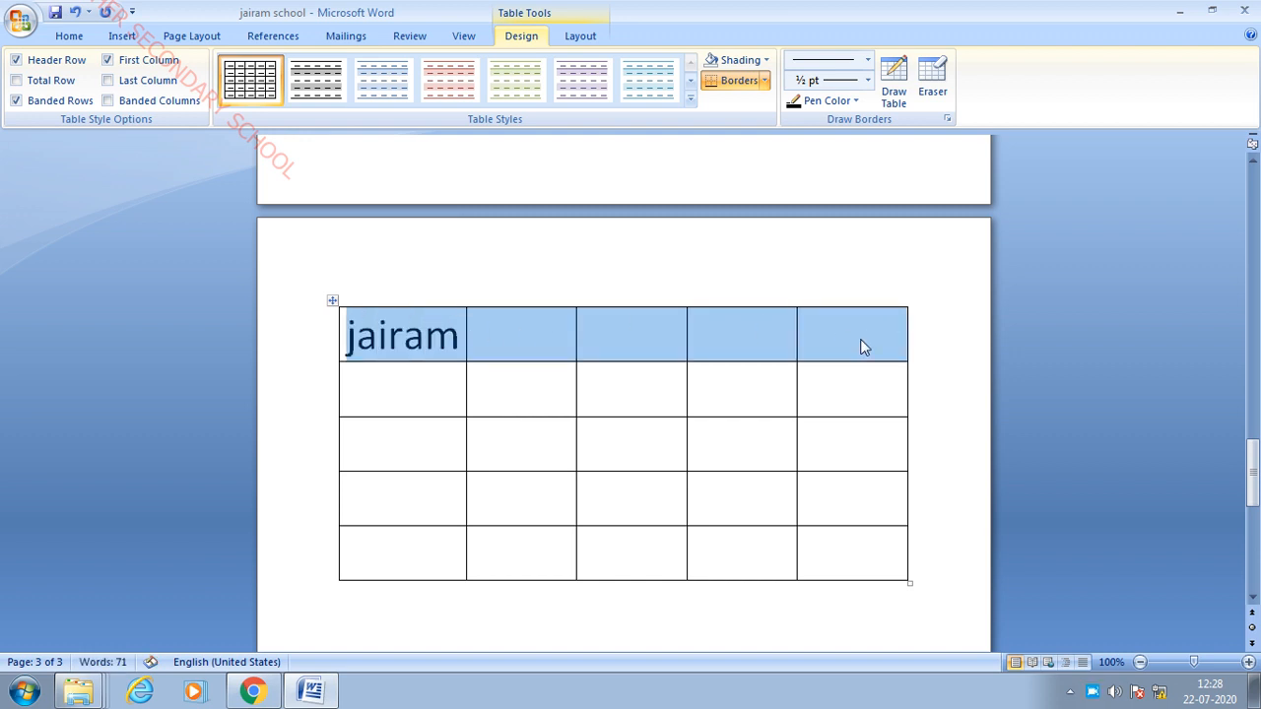
pyautogui.rightClick(860, 338)
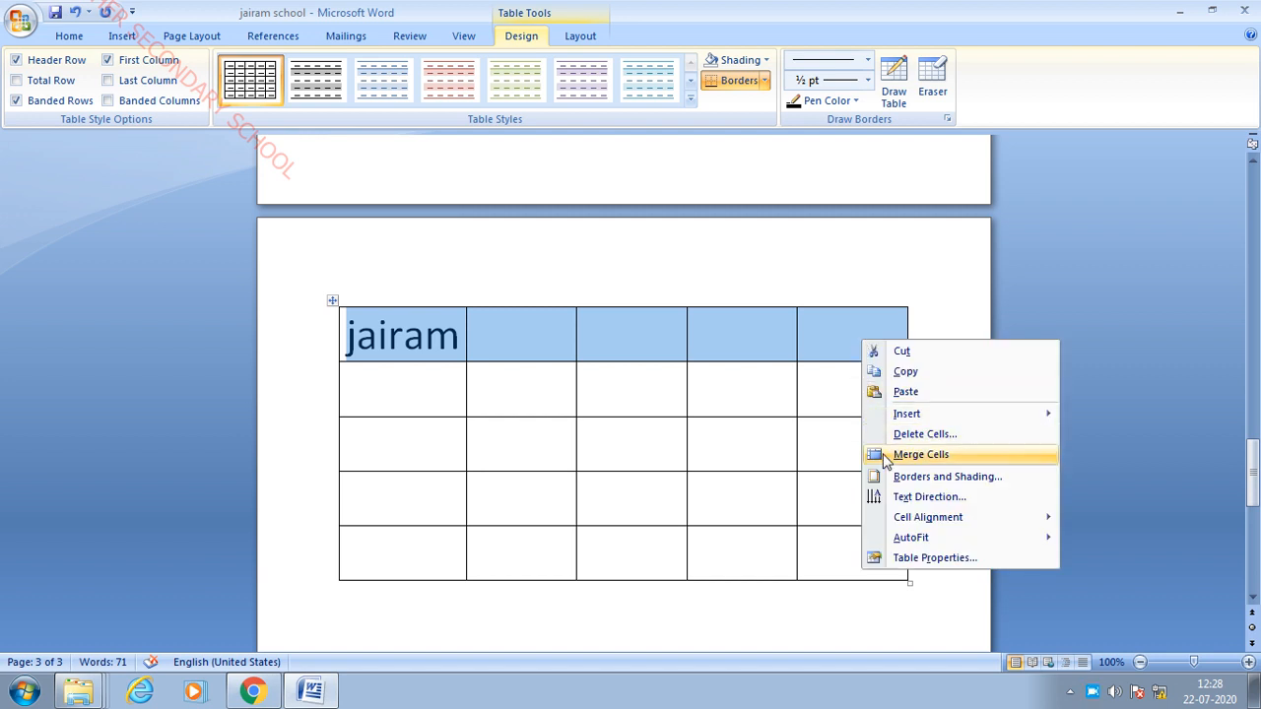
pyautogui.click(932, 456)
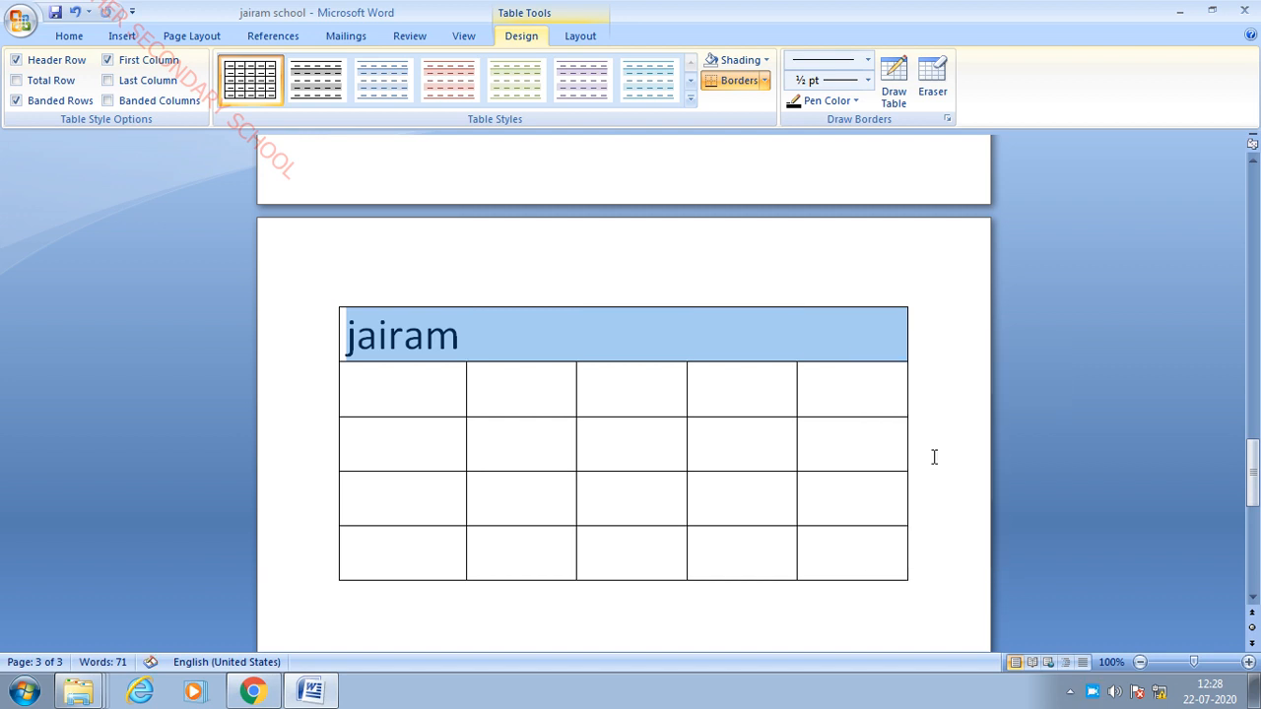
pyautogui.click(502, 334)
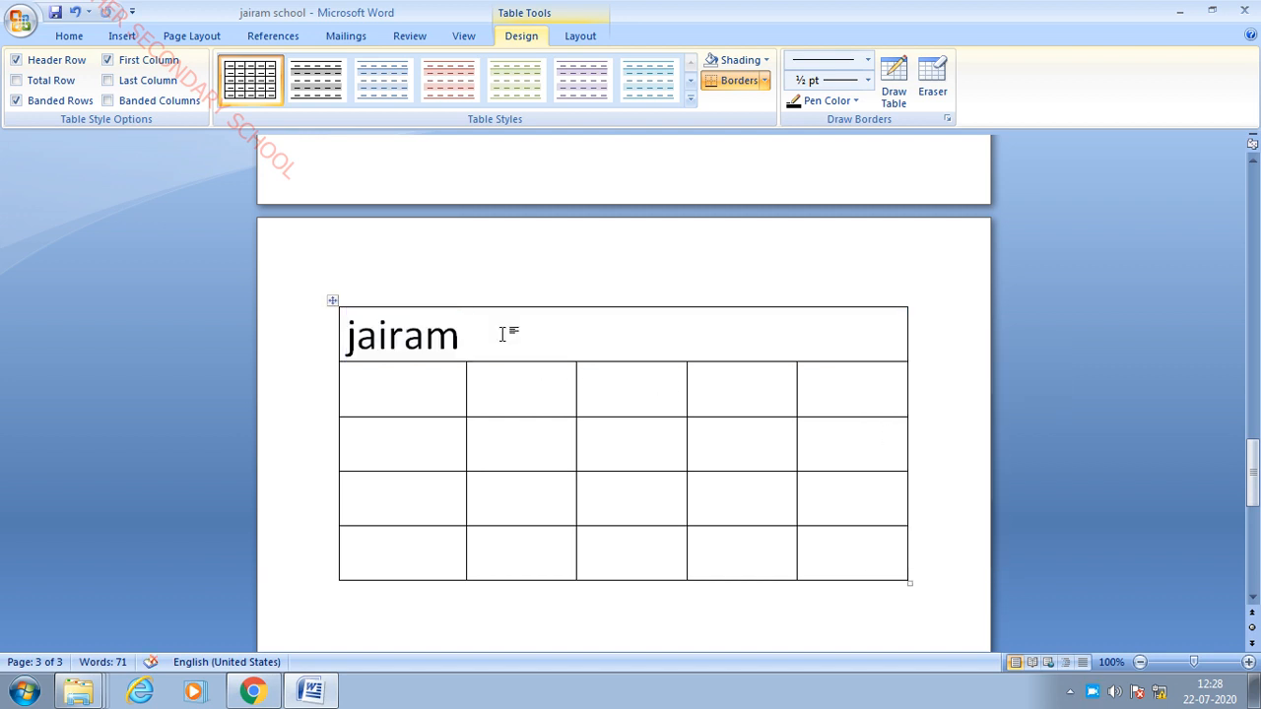
pyautogui.write('hr.se')
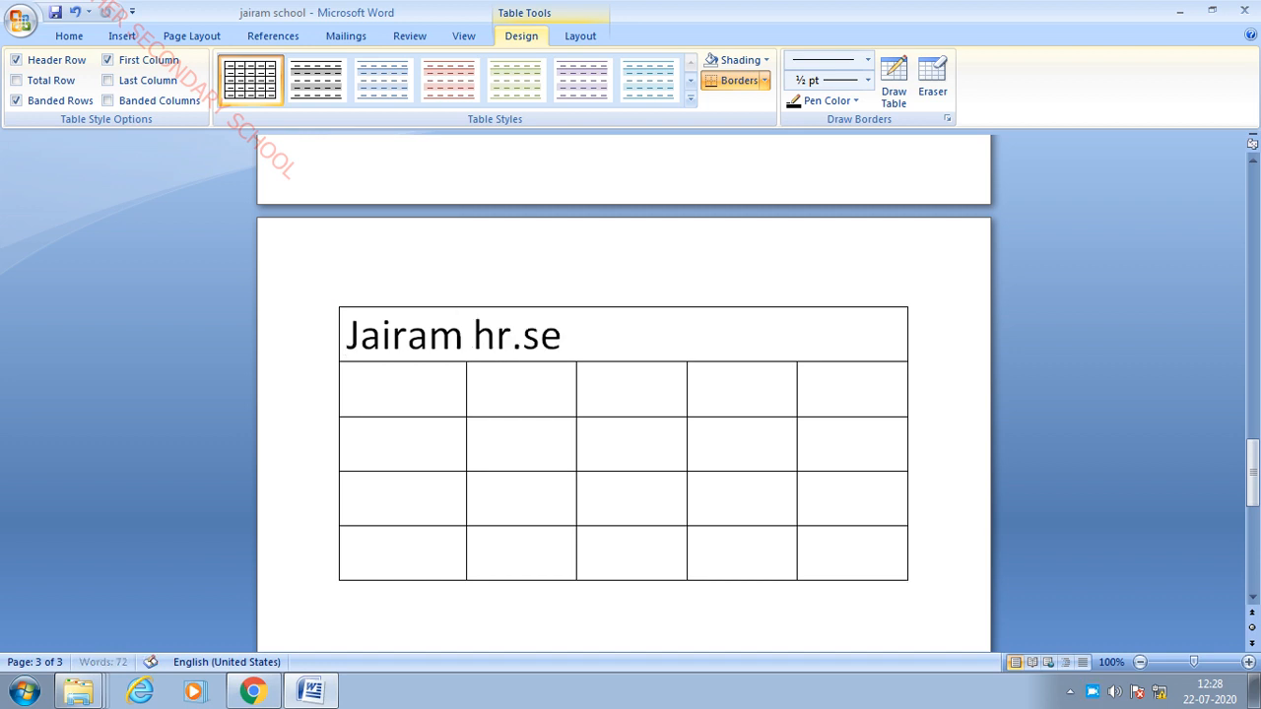
pyautogui.write('c.school')
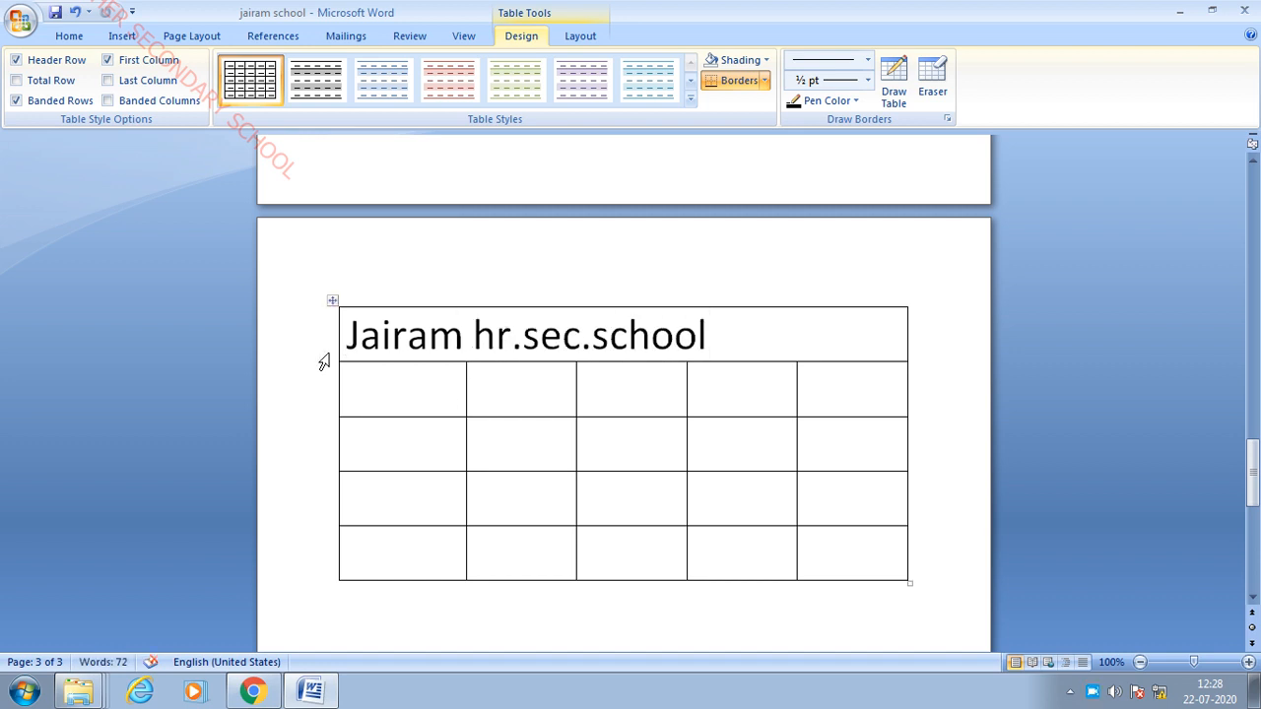
pyautogui.click(436, 387)
# - Fill the second row with the headings Names, tamil, eng, maths and sci
pyautogui.write('Na')
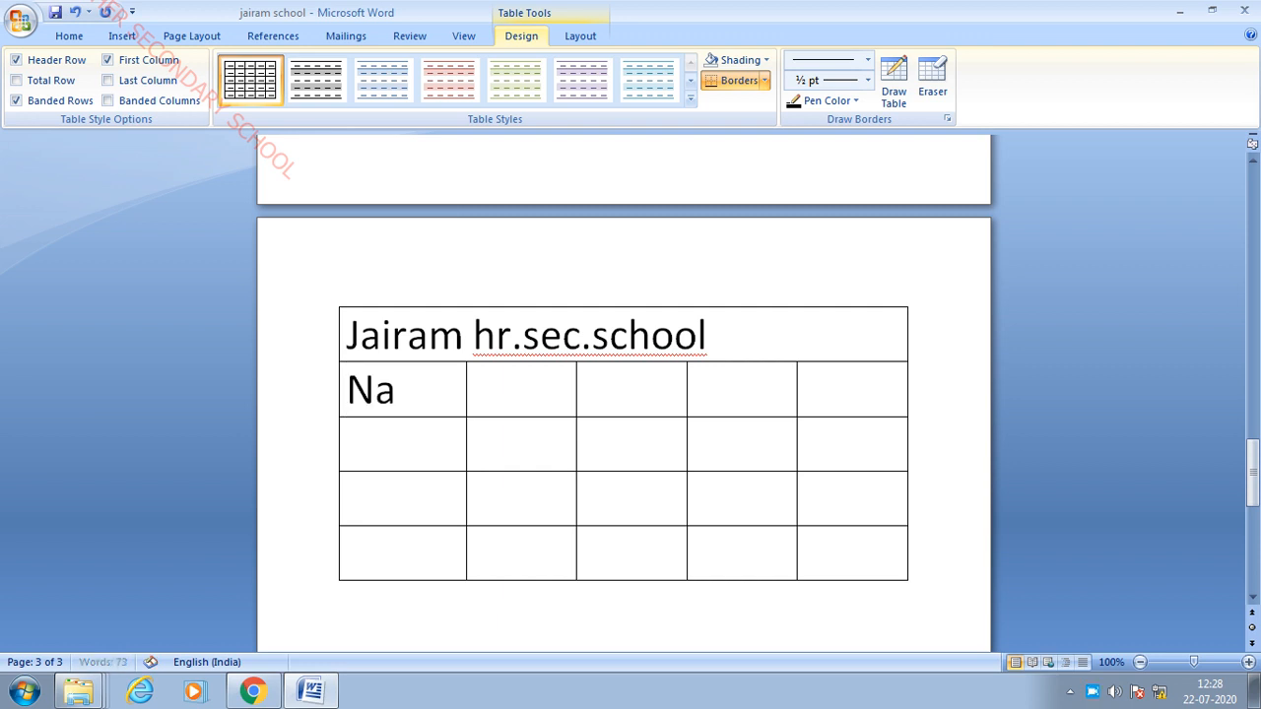
pyautogui.write('mes')
pyautogui.click(562, 397)
pyautogui.write('ta')
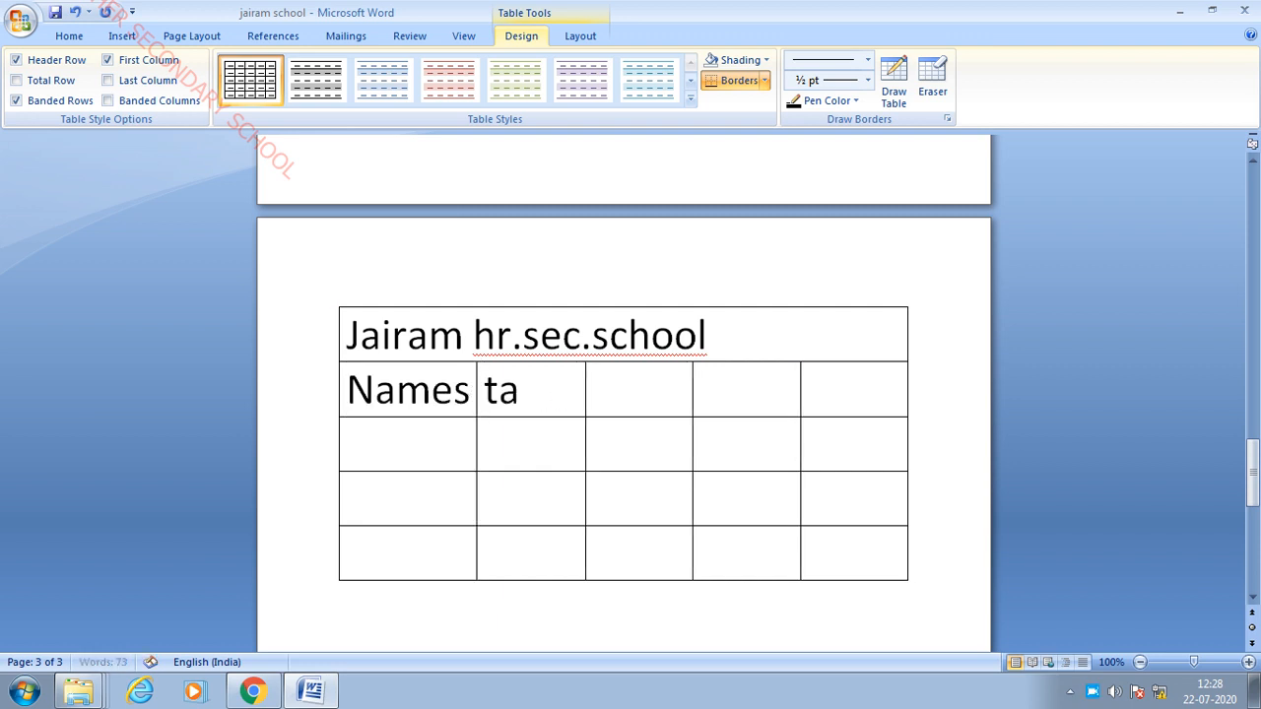
pyautogui.write('j')
pyautogui.press('BackSpace')
pyautogui.write('mil')
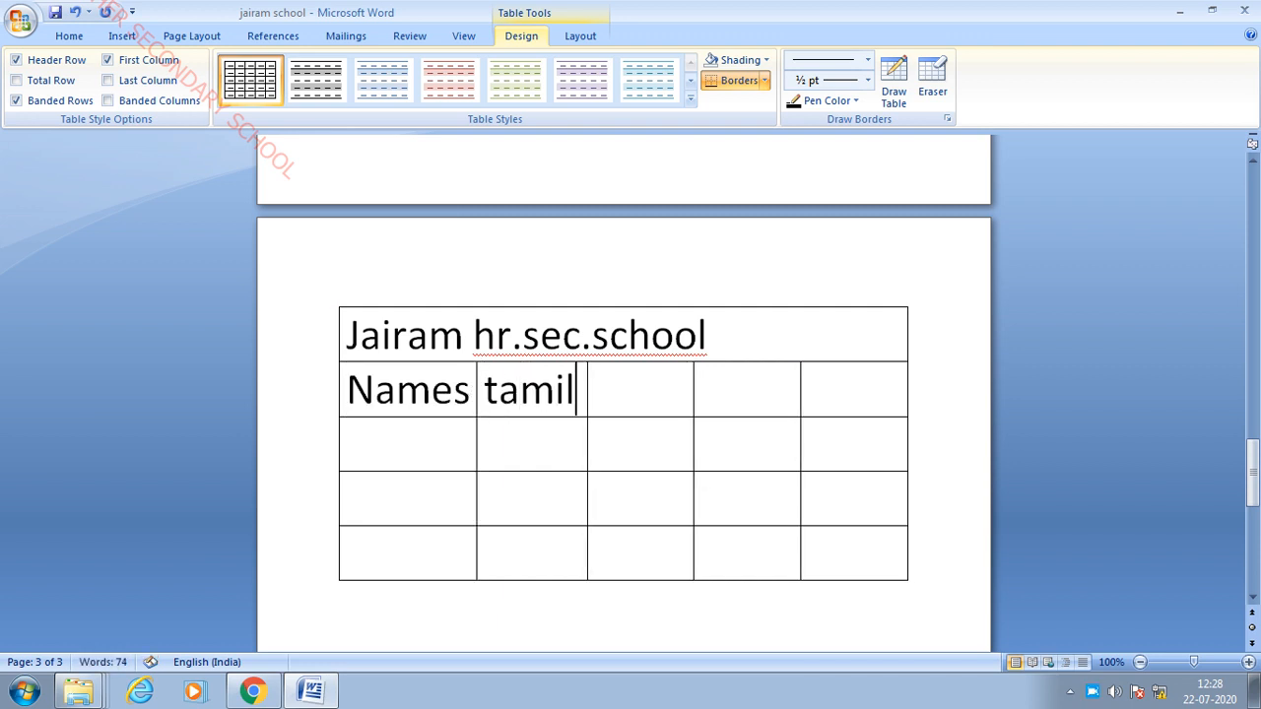
pyautogui.press('Tab')
pyautogui.write('eng')
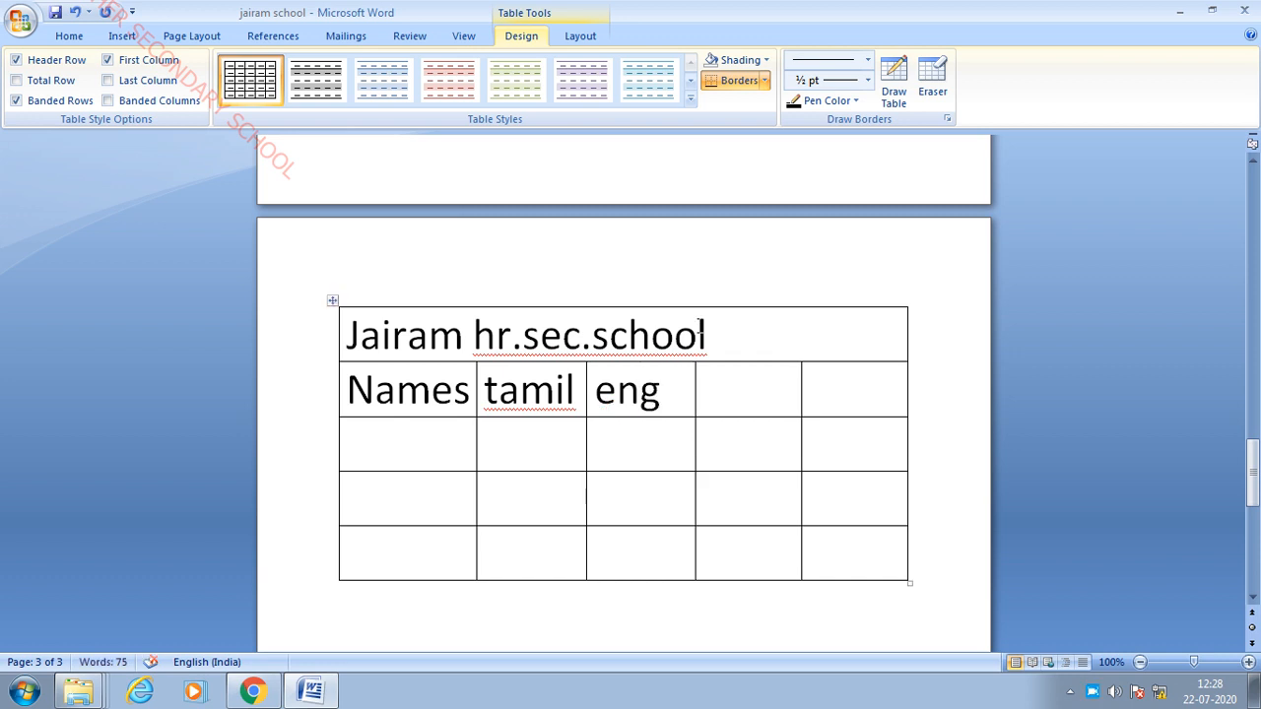
pyautogui.click(749, 368)
pyautogui.write('math')
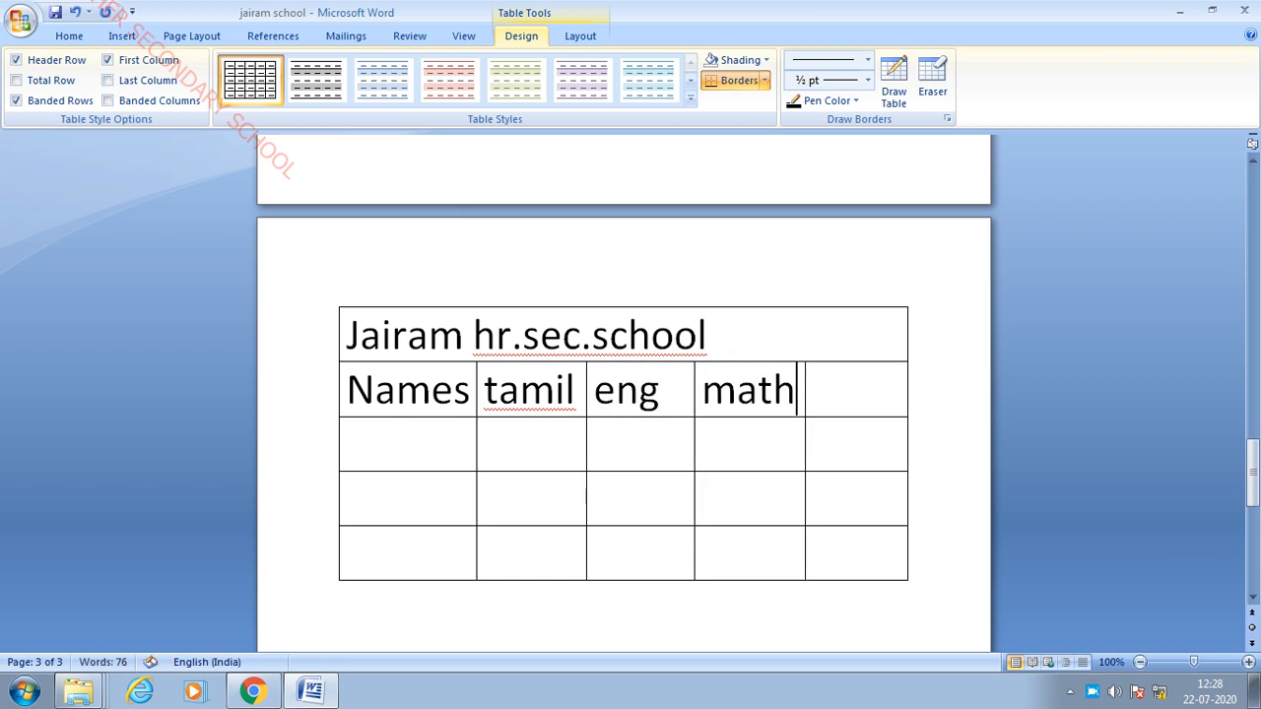
pyautogui.write('s')
pyautogui.click(837, 391)
pyautogui.write('sci')
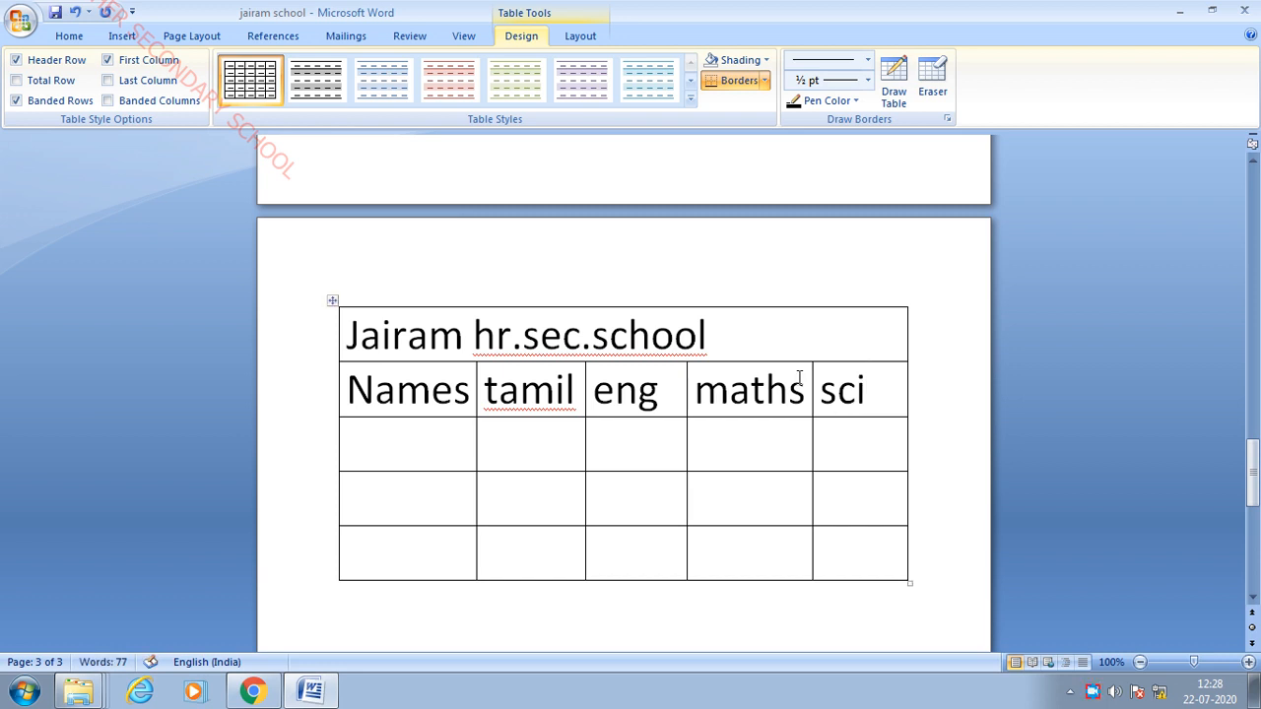
# - Centre the title 'Jairam hr.sec.school' in the merged top row with Ctrl+E
pyautogui.moveTo(762, 325); pyautogui.dragTo(316, 375)
pyautogui.click(671, 430)
pyautogui.moveTo(351, 335); pyautogui.dragTo(702, 313)
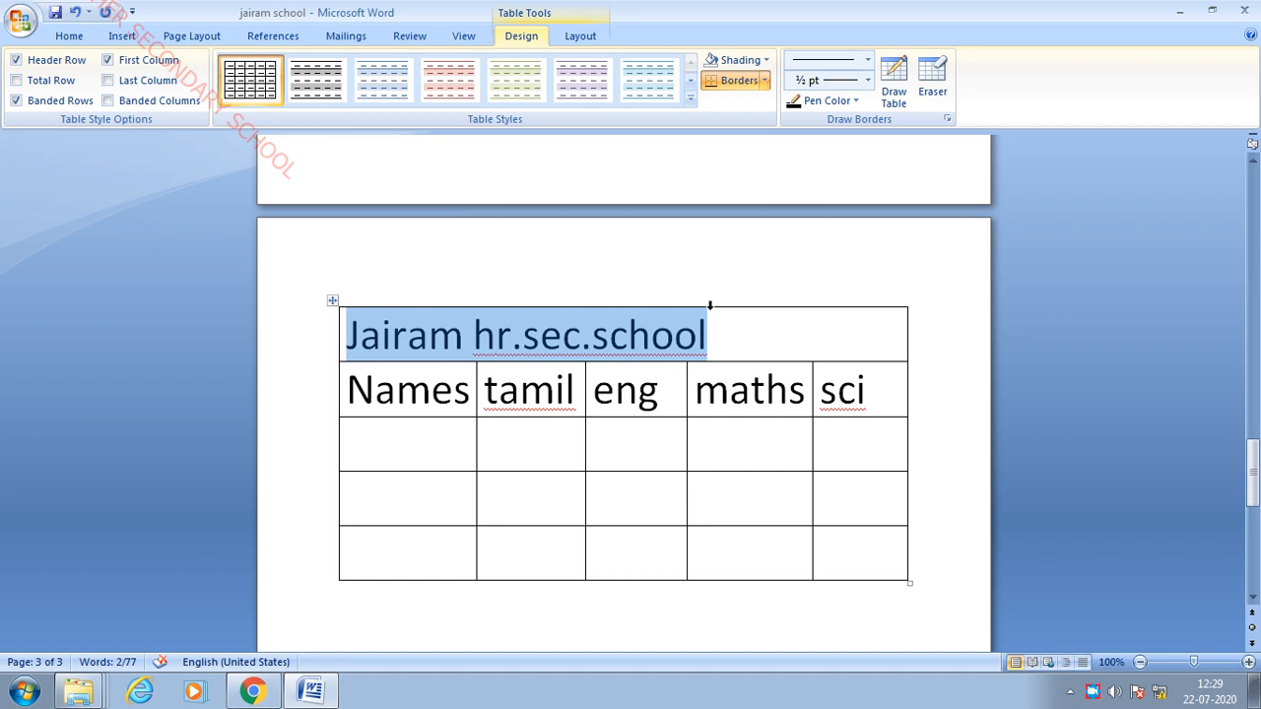
pyautogui.hotkey('ctrl', 'e')
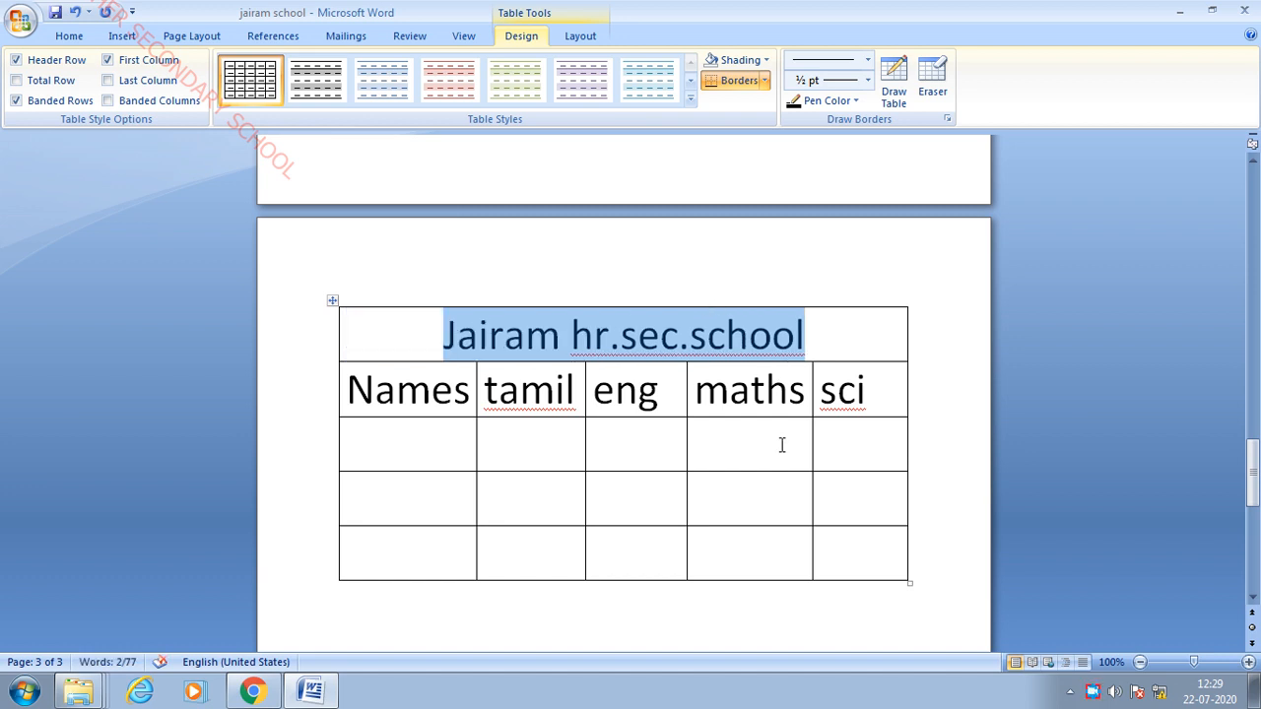
pyautogui.click(547, 451)
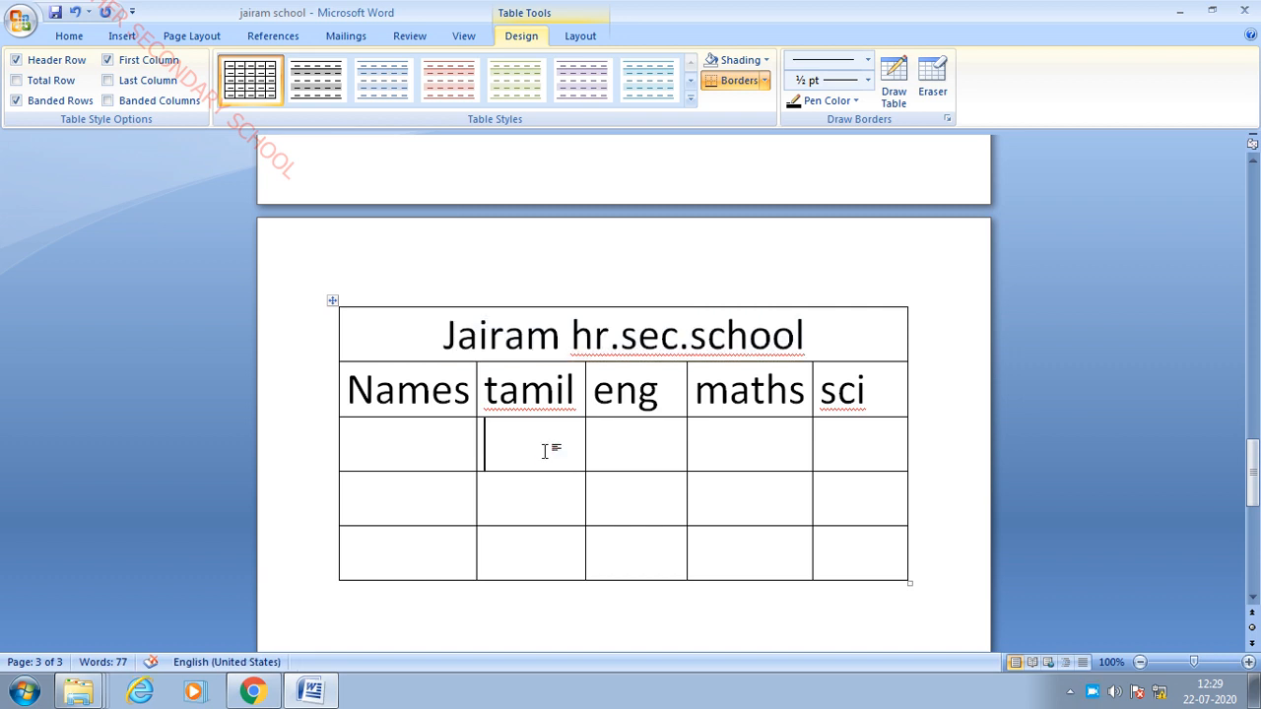
pyautogui.click(639, 505)
# - Split the fourth-row cell under eng into 3 columns
pyautogui.rightClick(639, 504)
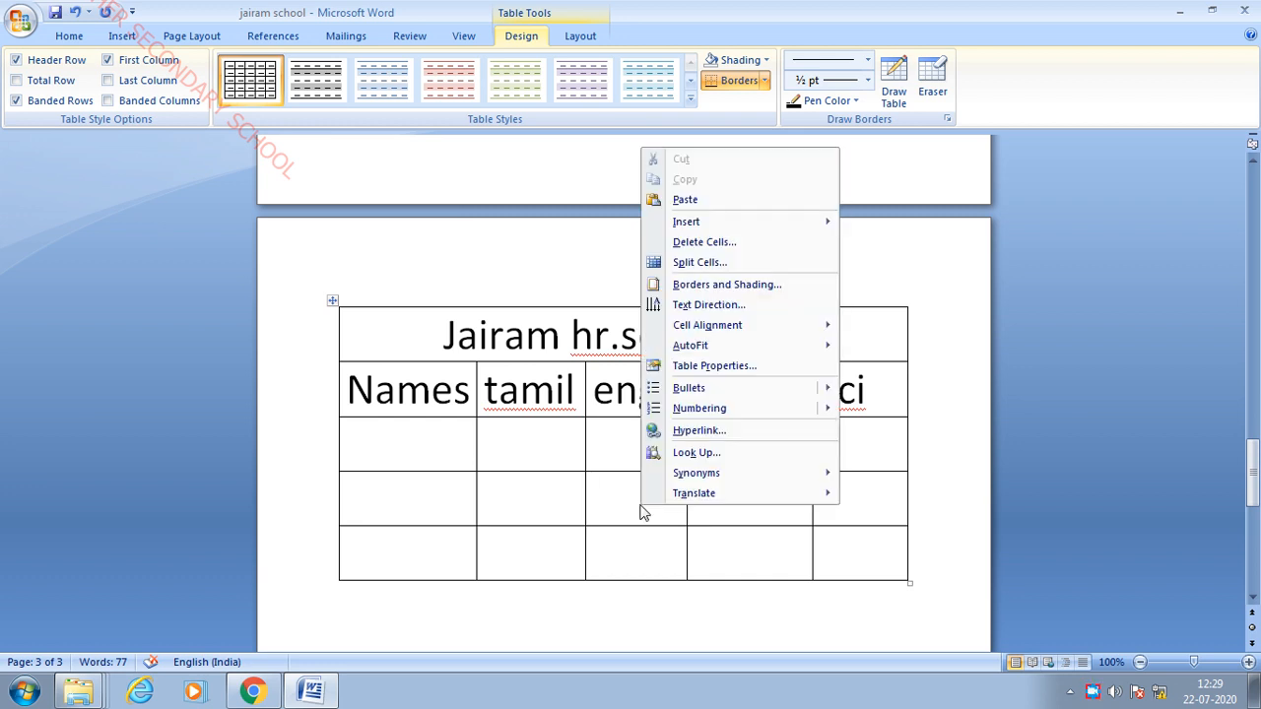
pyautogui.click(742, 263)
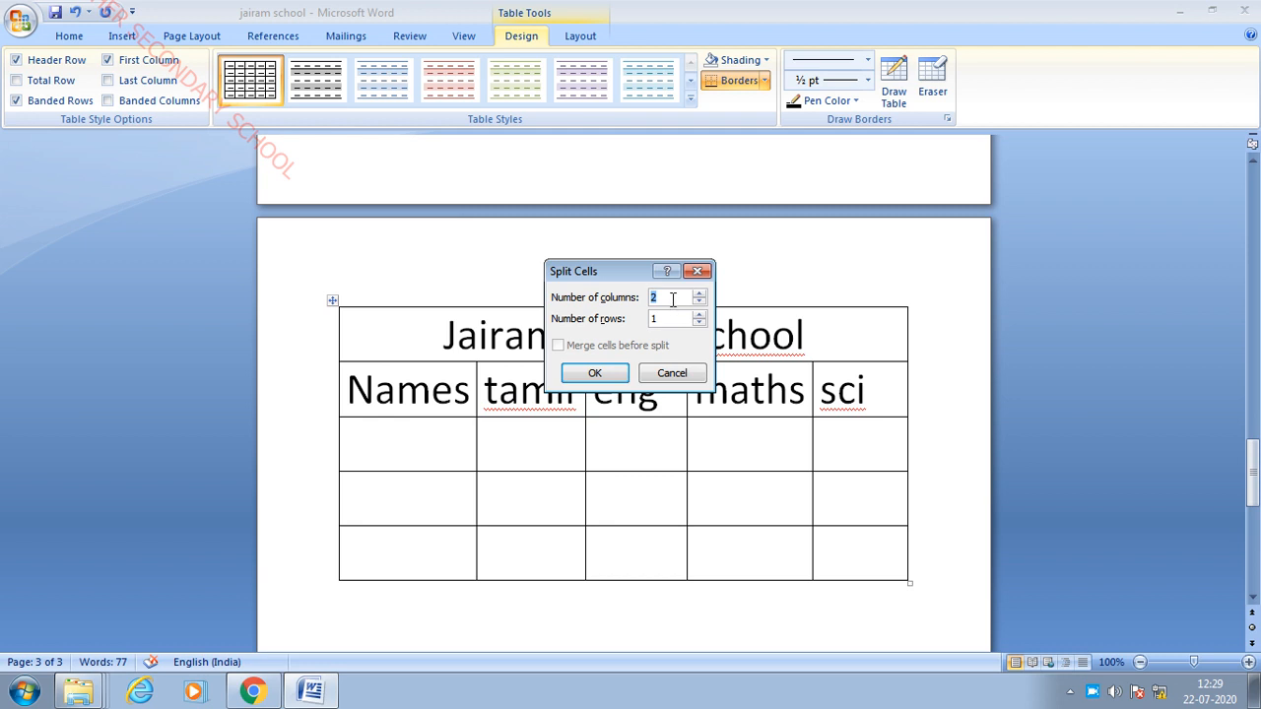
pyautogui.click(672, 300)
pyautogui.press('BackSpace')
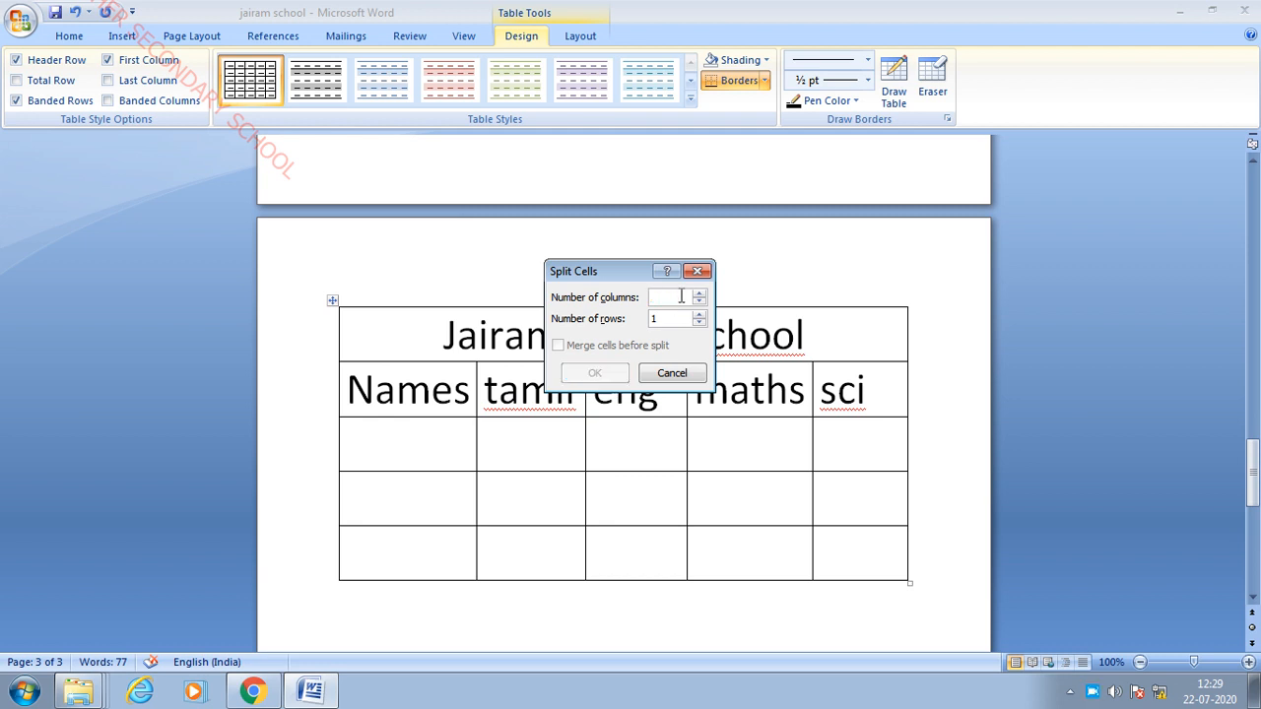
pyautogui.write('3')
pyautogui.click(595, 374)
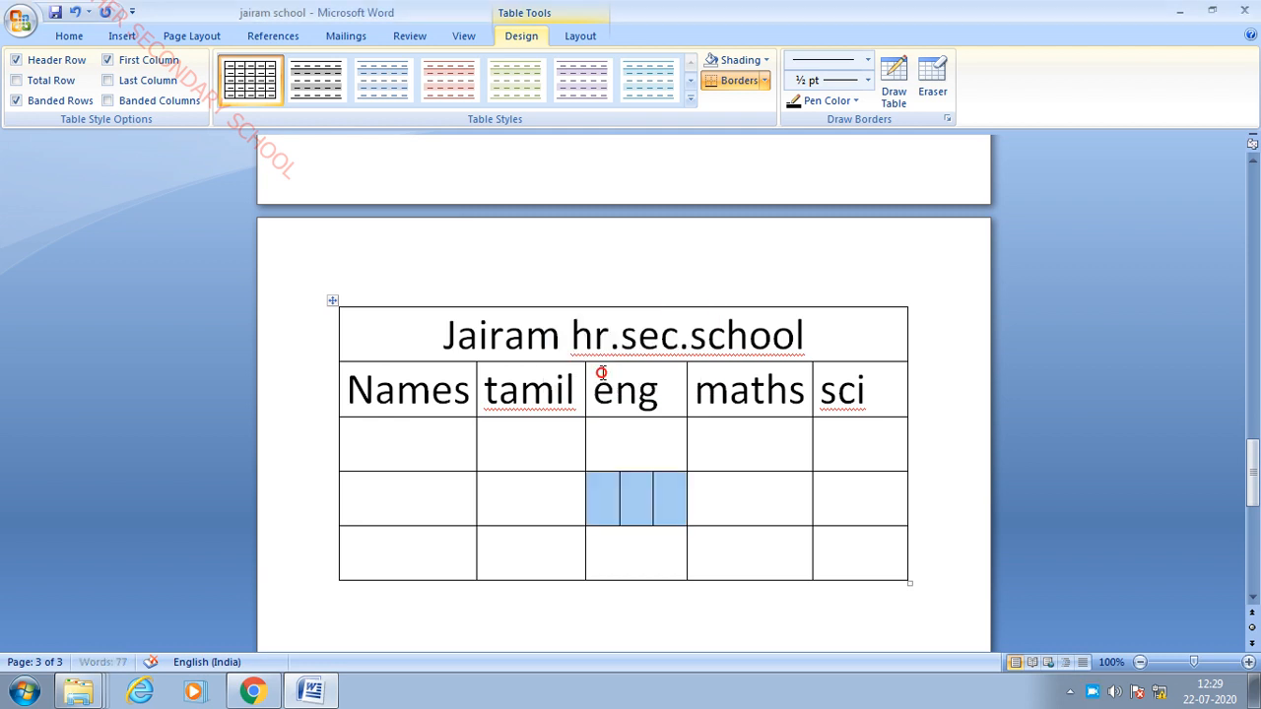
pyautogui.click(664, 536)
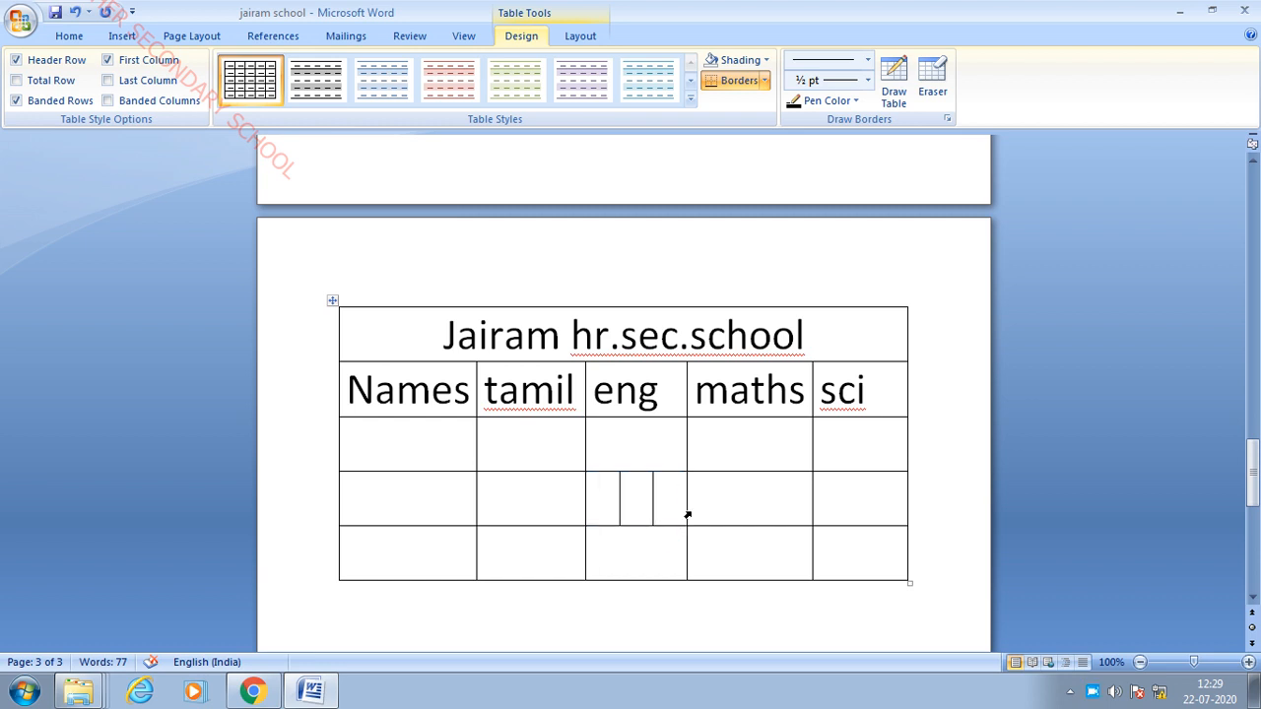
# - Set up a Split Cells of the maths cell with 1 column
pyautogui.click(734, 502)
pyautogui.rightClick(747, 500)
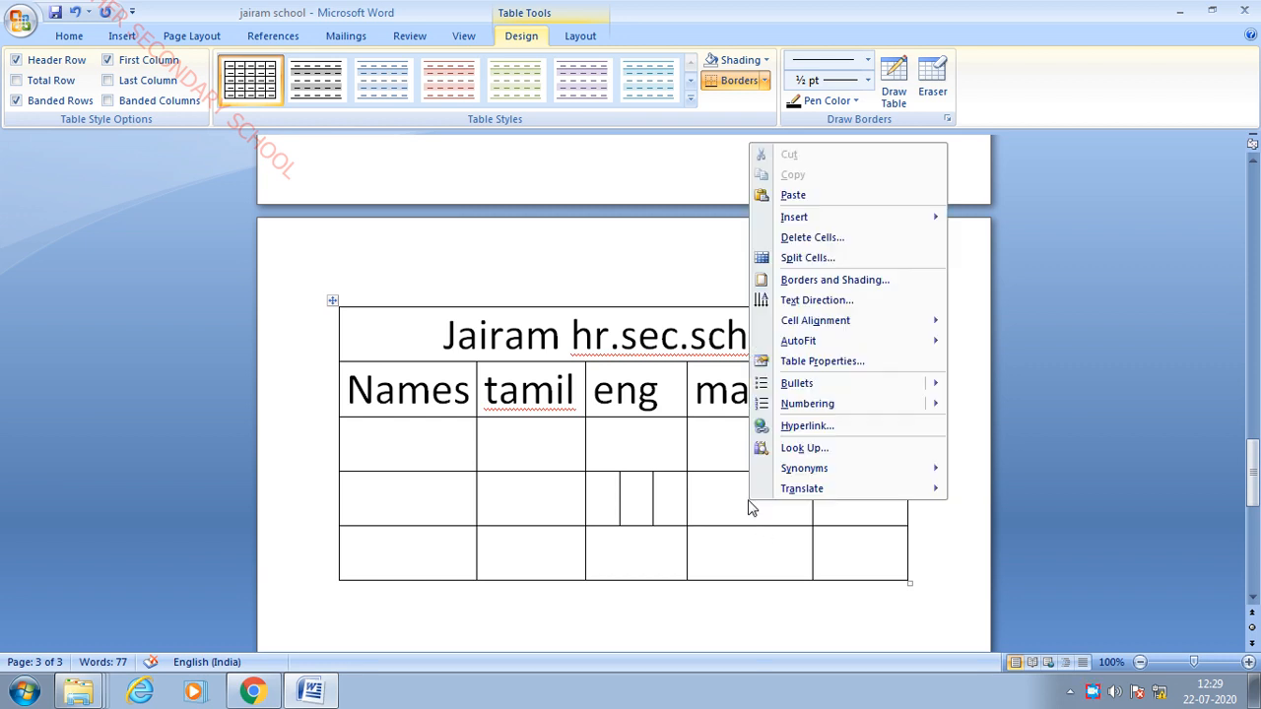
pyautogui.click(831, 260)
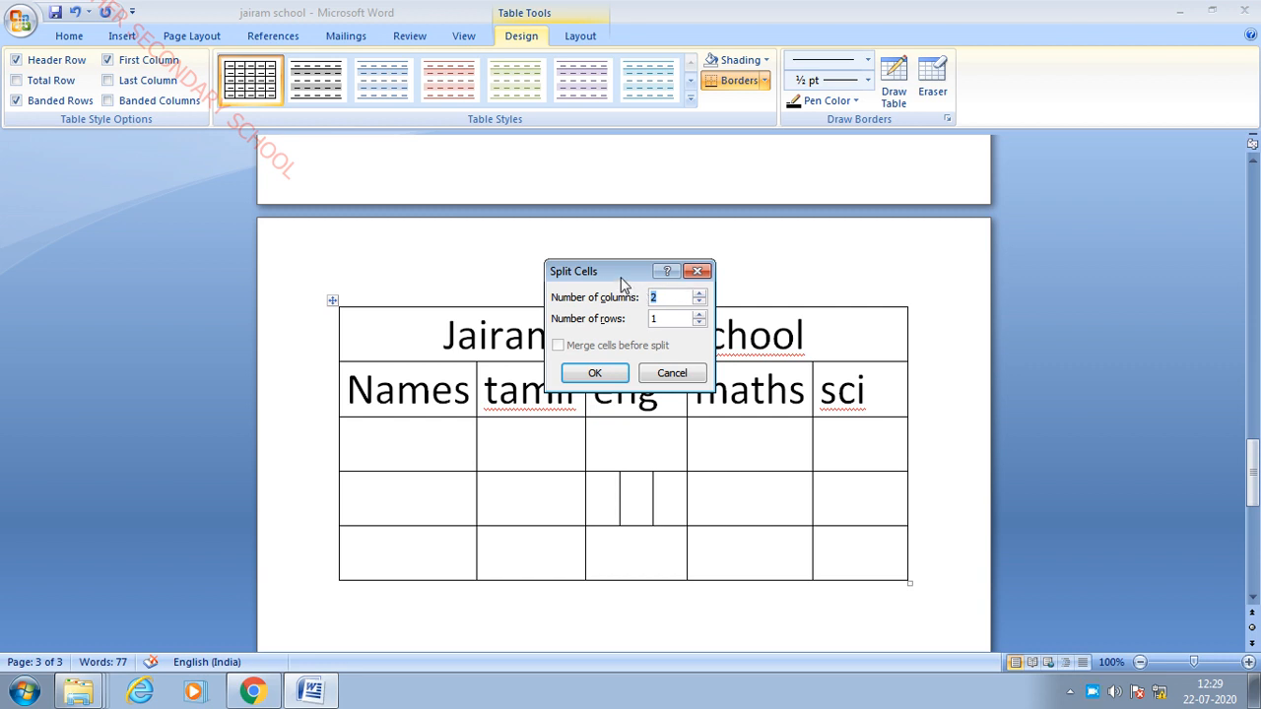
pyautogui.click(791, 287)
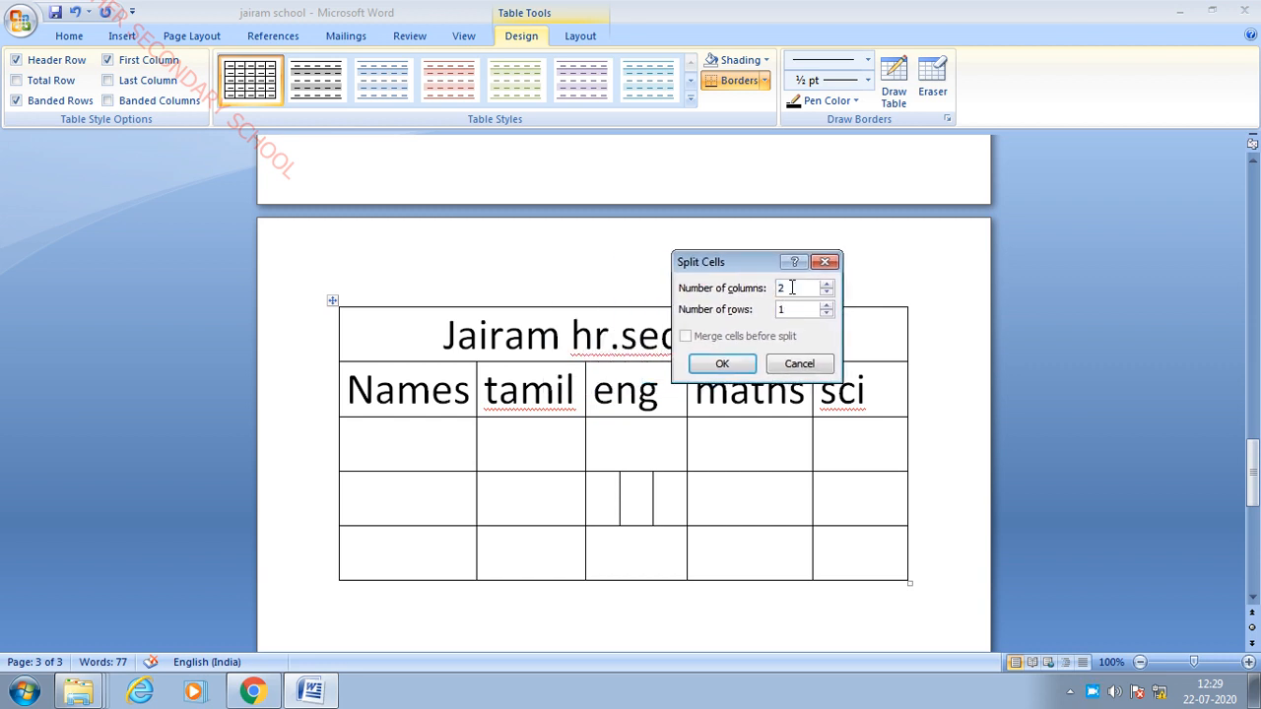
pyautogui.press('BackSpace')
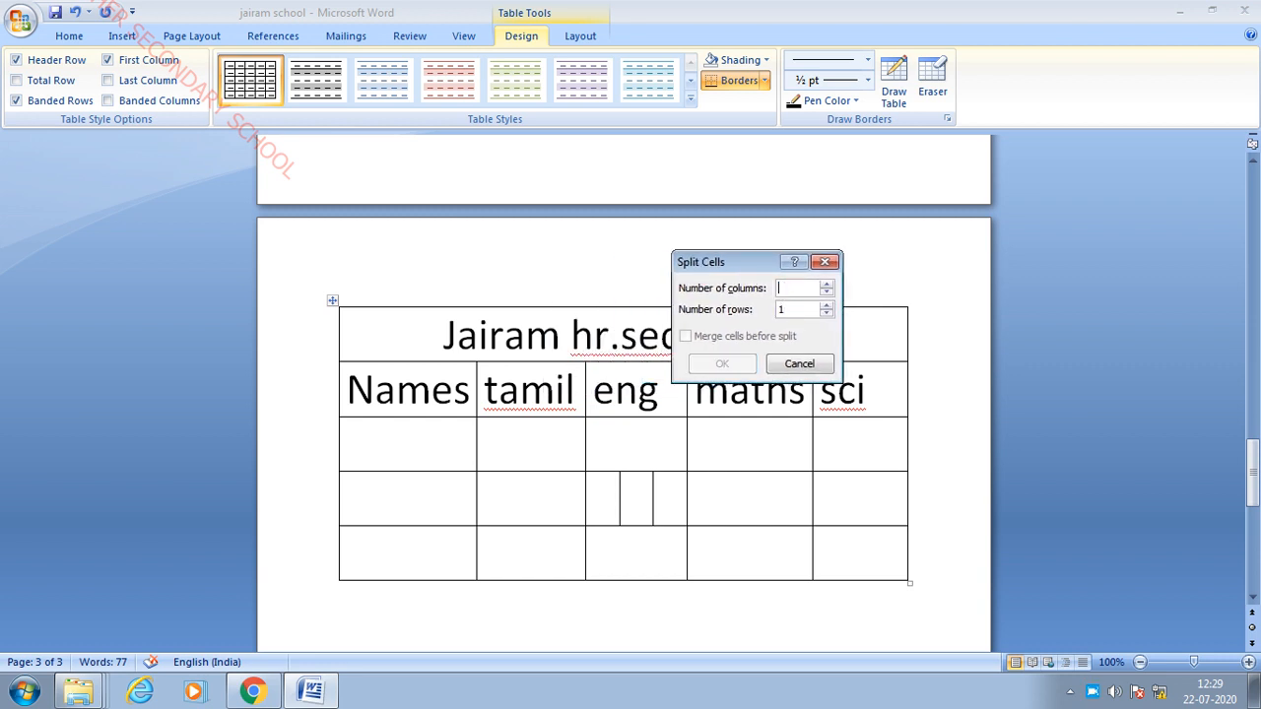
pyautogui.write('1')
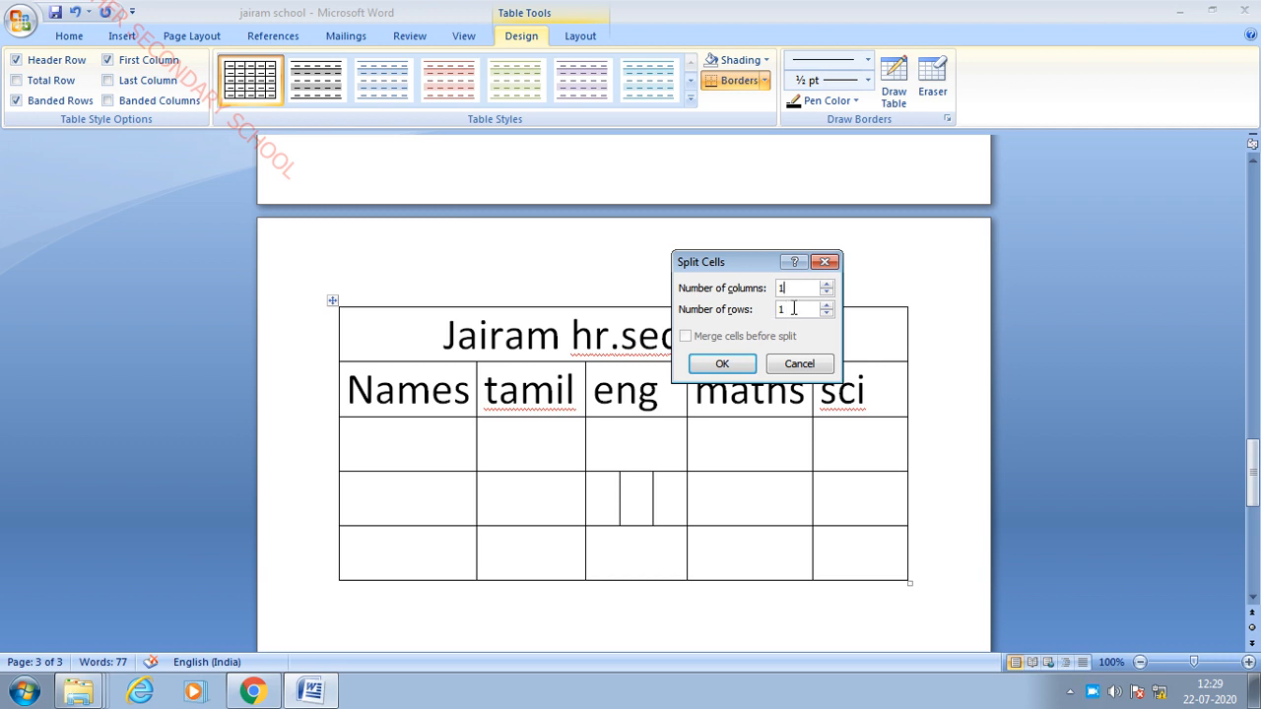
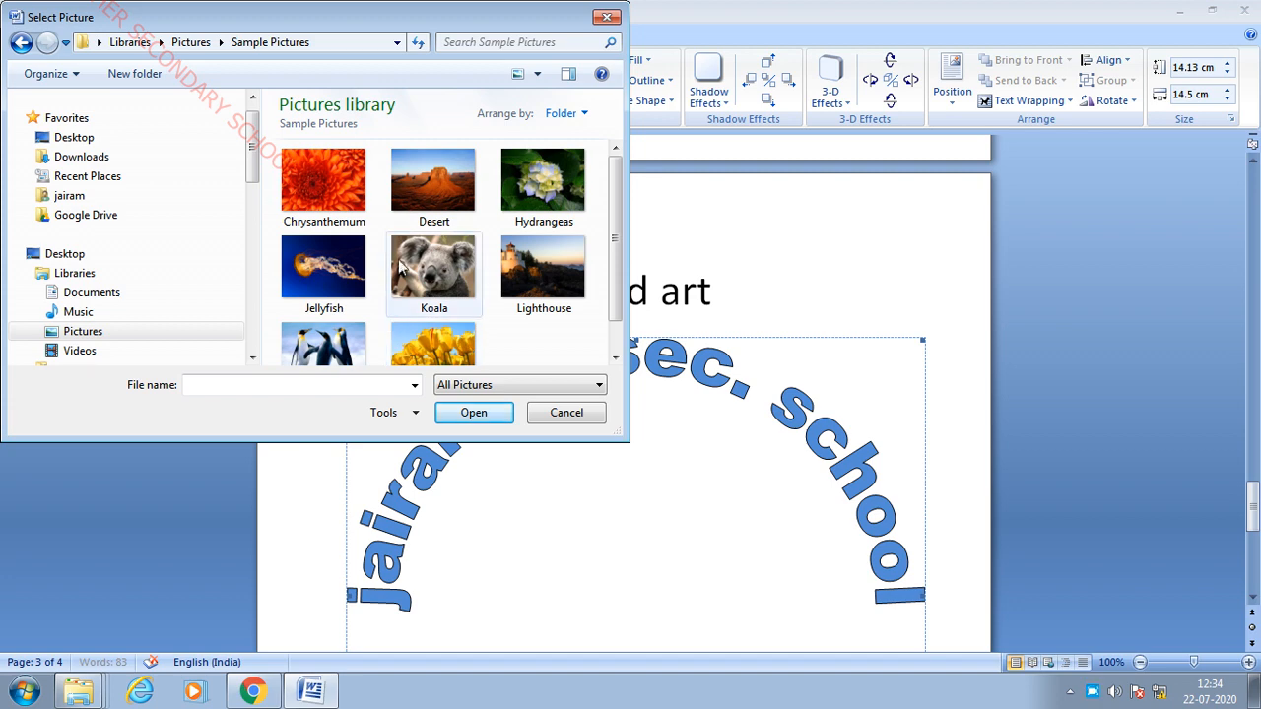
# - Fill the arched 'jairam hr.sec. school' WordArt letters with the Tulips sample picture
pyautogui.scroll(-1, 554, 217)
pyautogui.scroll(1, 547, 257)
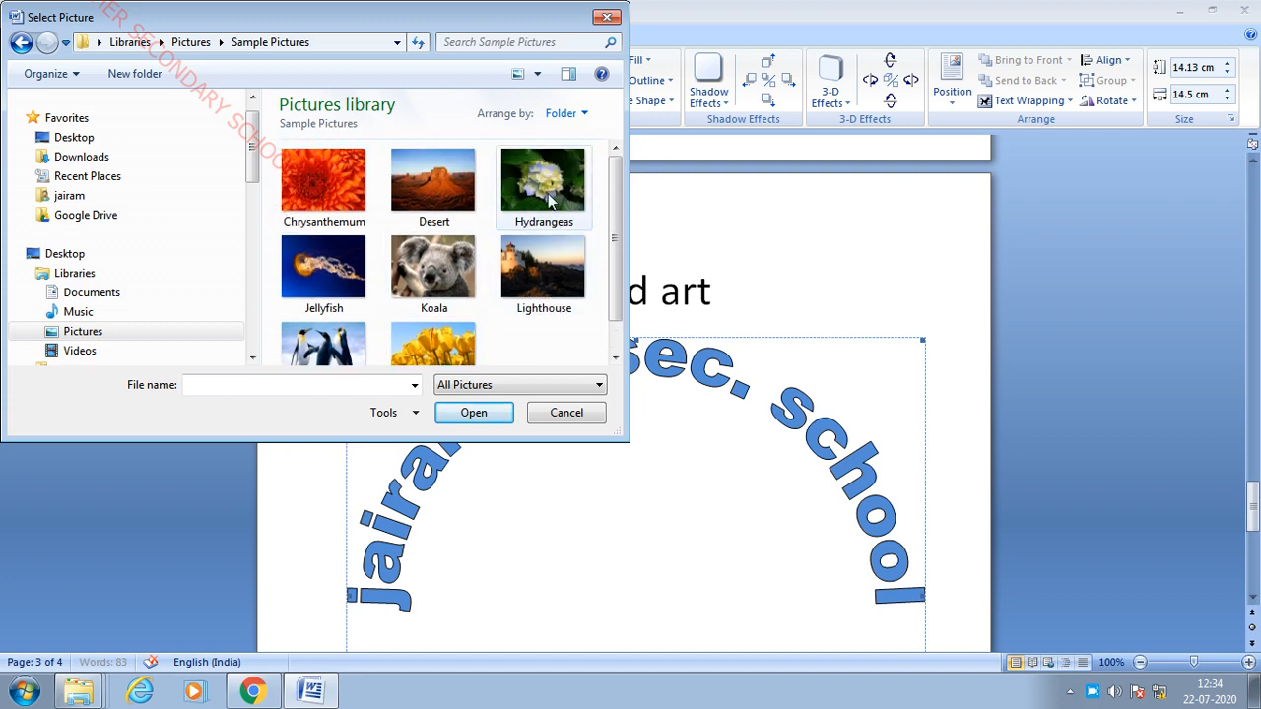
pyautogui.click(455, 346)
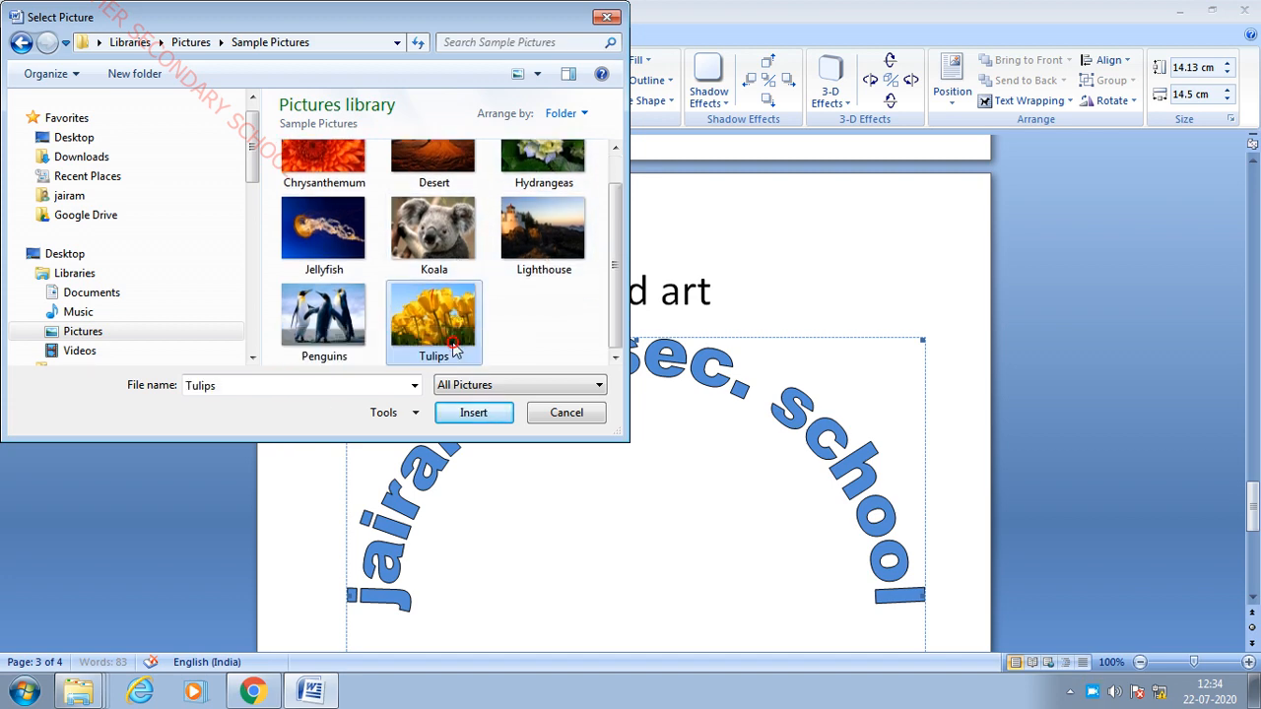
pyautogui.click(479, 414)
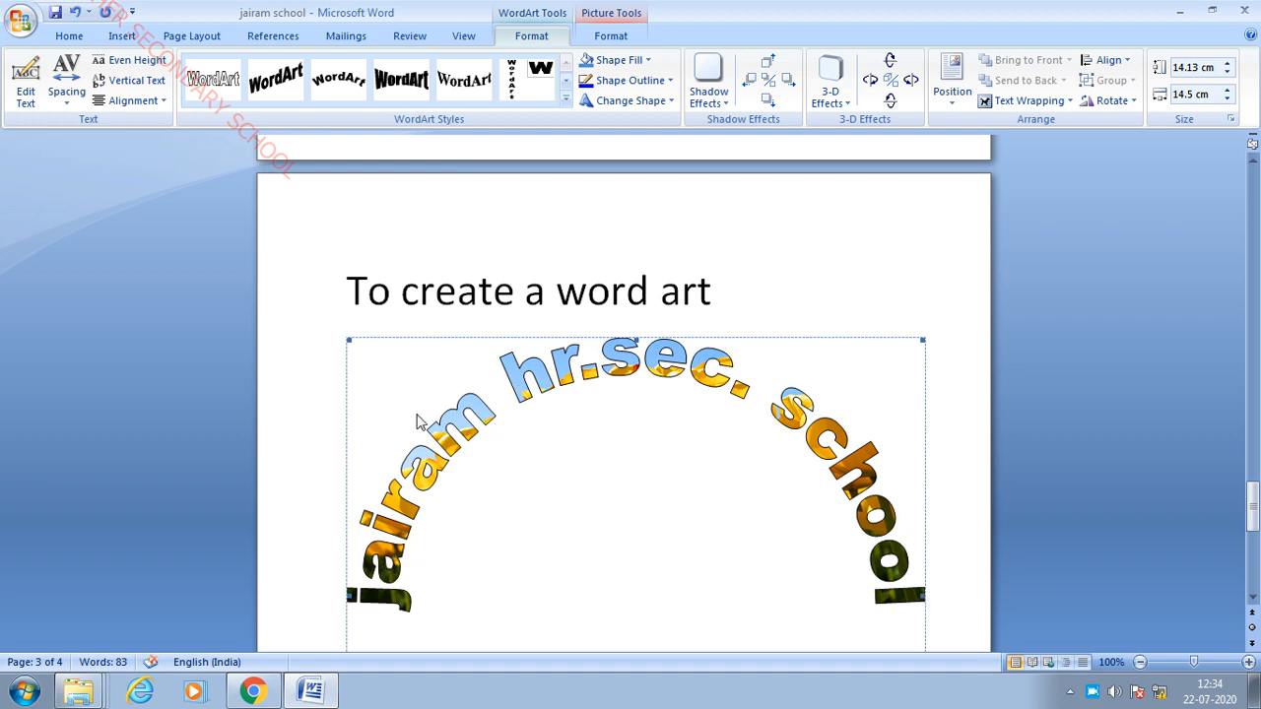
pyautogui.click(669, 82)
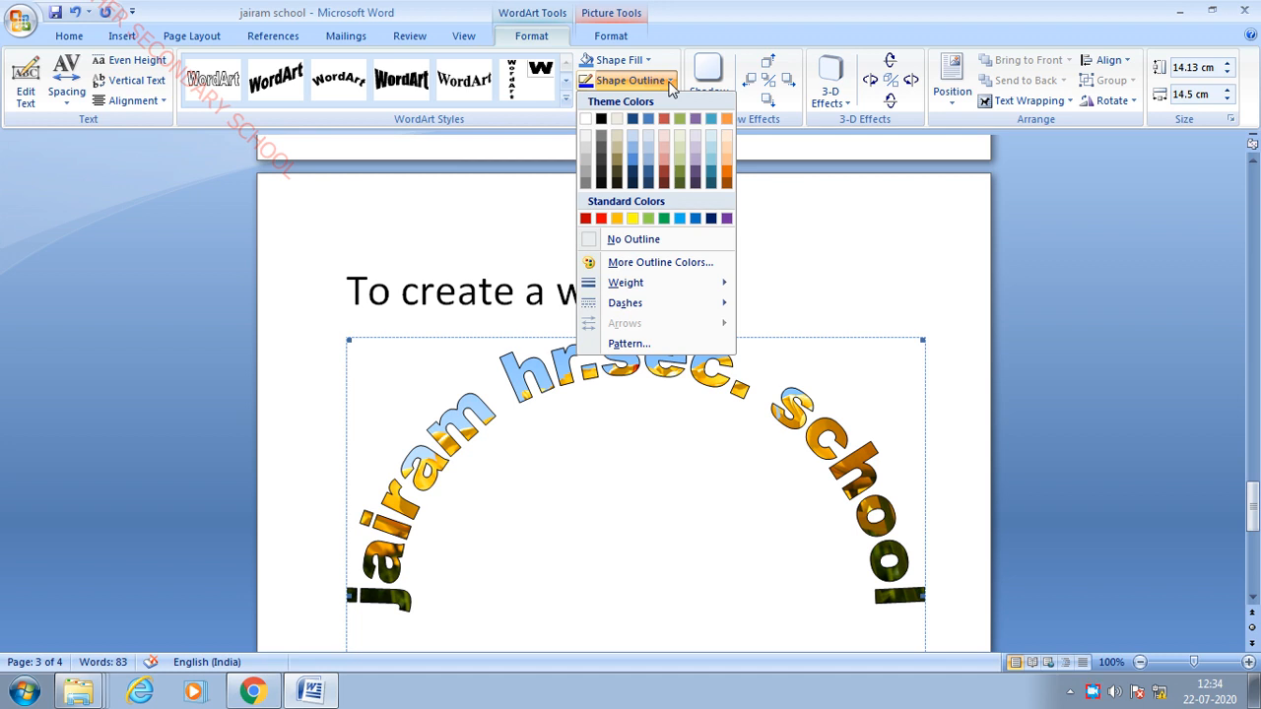
# - Give the WordArt an outline colour and shrink it to 13.36 × 13.86 cm
pyautogui.click(697, 172)
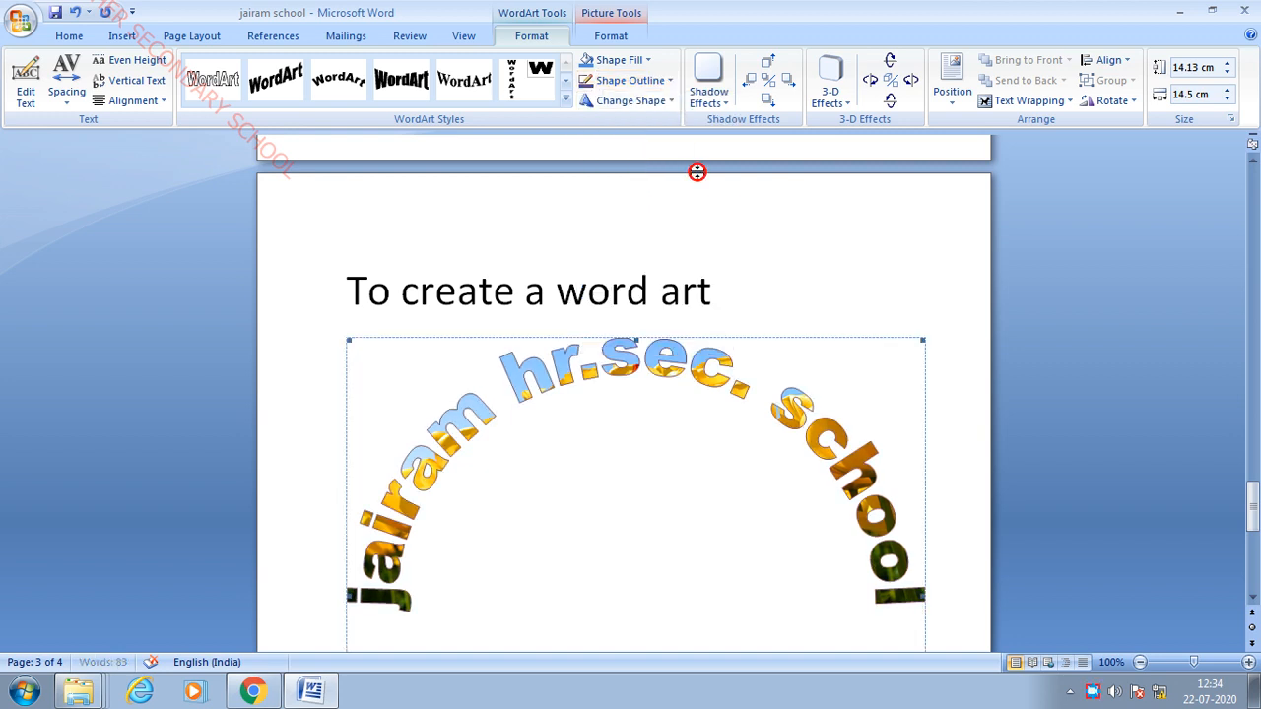
pyautogui.scroll(-1, 926, 326)
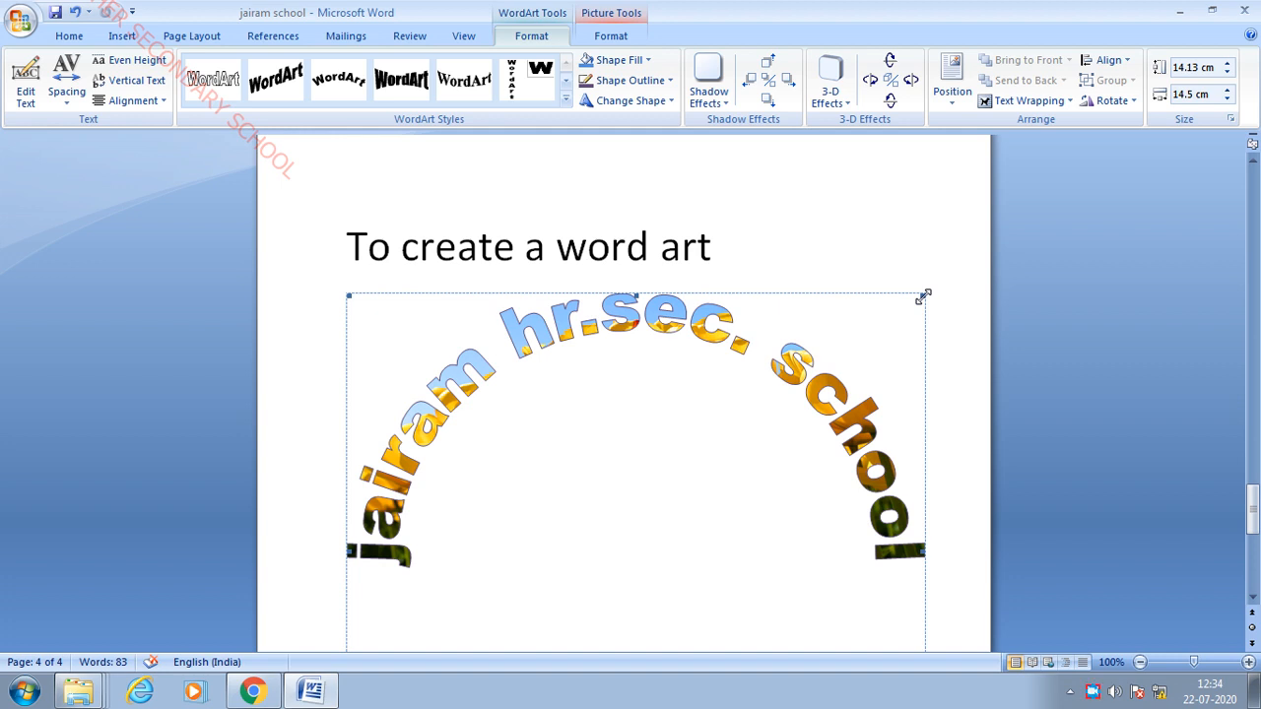
pyautogui.moveTo(924, 296); pyautogui.dragTo(901, 324)
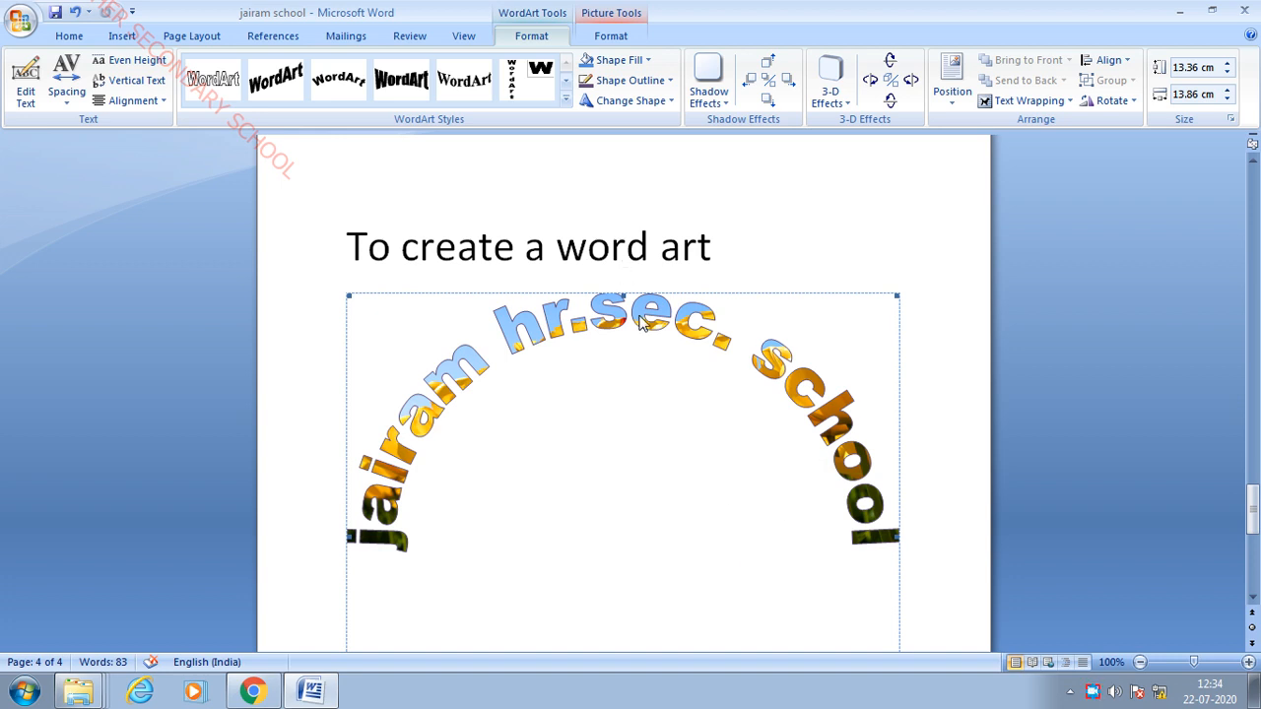
pyautogui.scroll(1, 671, 323)
pyautogui.scroll(-12, 671, 323)
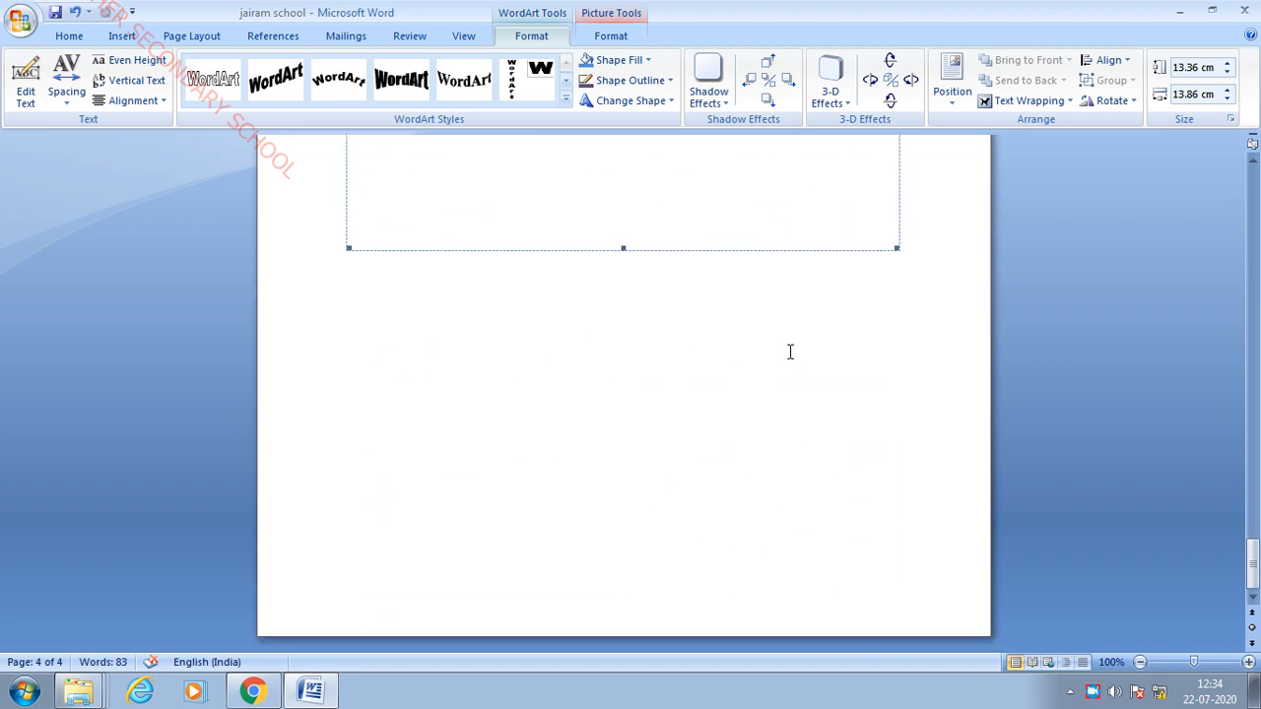
# - Add blank lines below the WordArt and insert a page break to start page 5
pyautogui.click(969, 245)
pyautogui.press('Return')
pyautogui.press('Return')
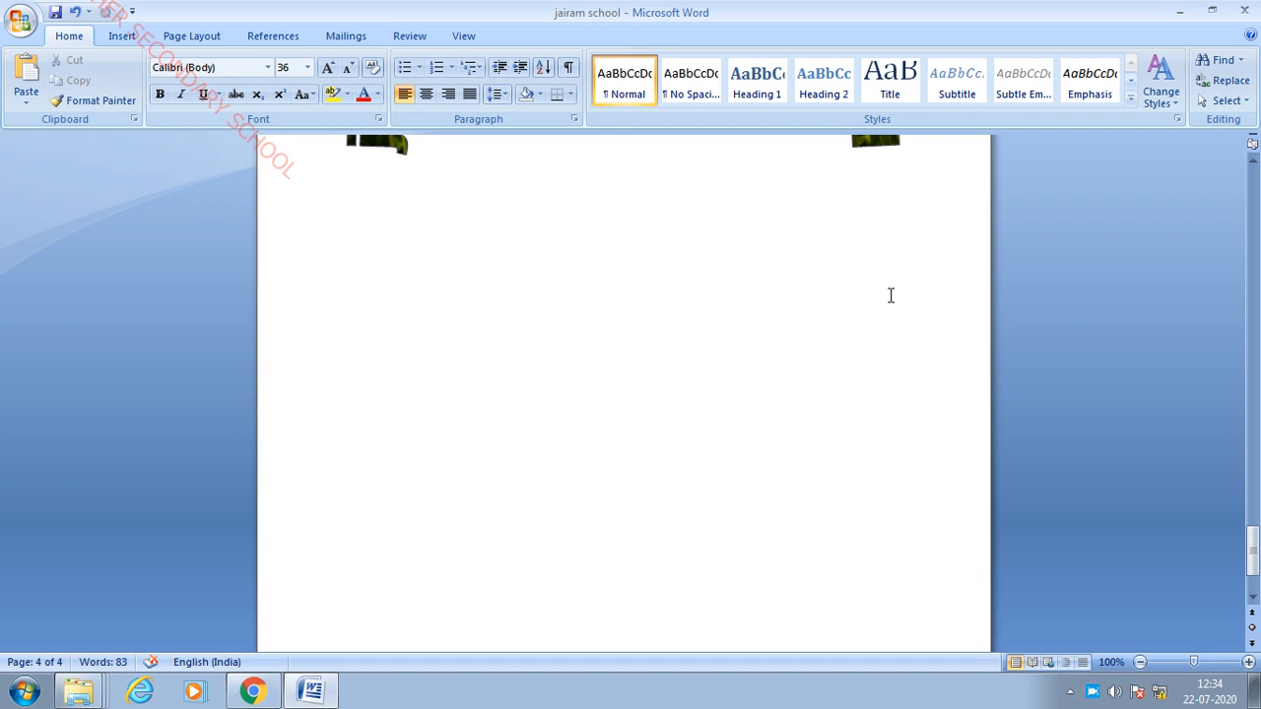
pyautogui.press('Return')
pyautogui.scroll(-3, 906, 374)
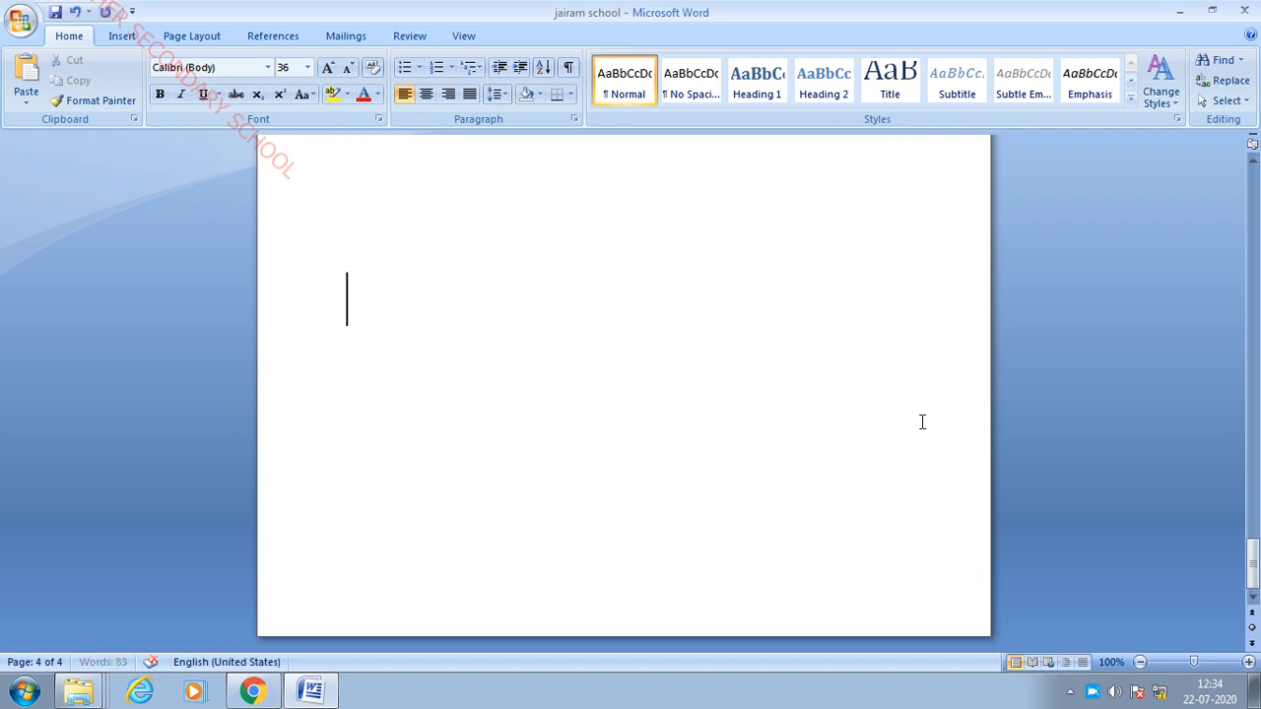
pyautogui.hotkey('ctrl', 'Return')
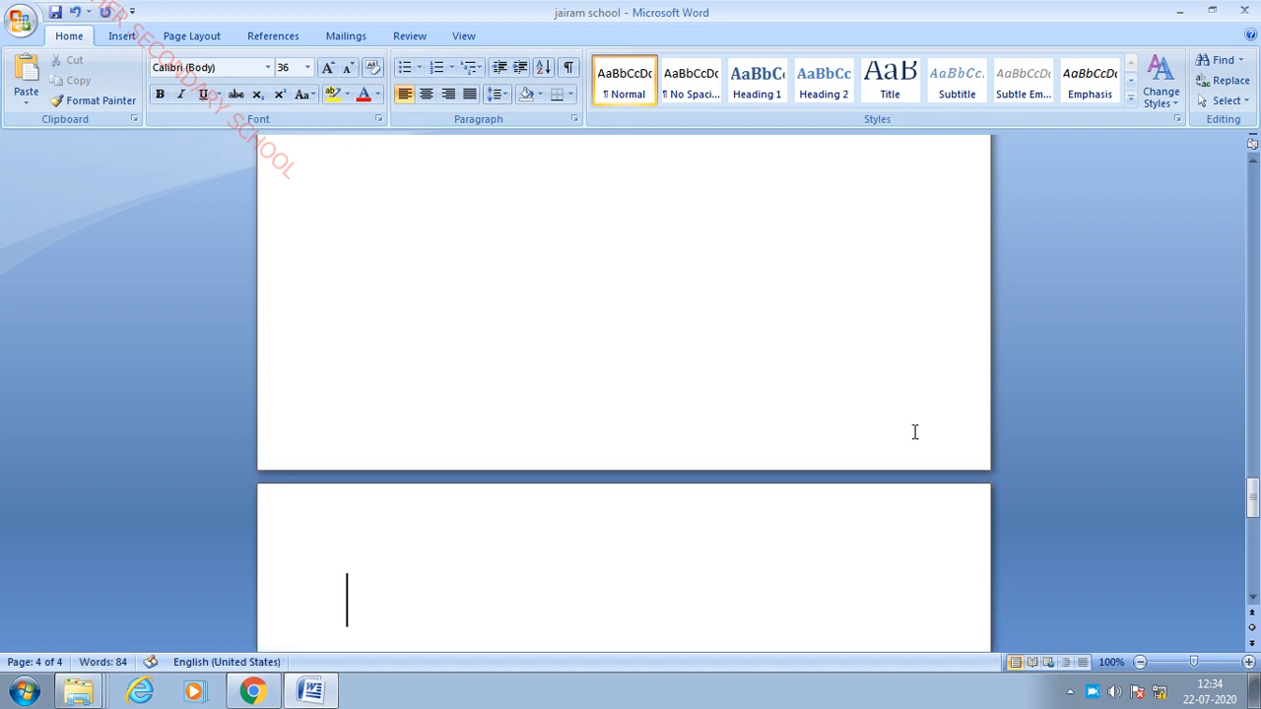
# - Type 'I like Chennai' and 'I am living chenna' on the new page
pyautogui.write('I IIke chan')
pyautogui.press('BackSpace')
pyautogui.press('BackSpace')
pyautogui.write('ennai')
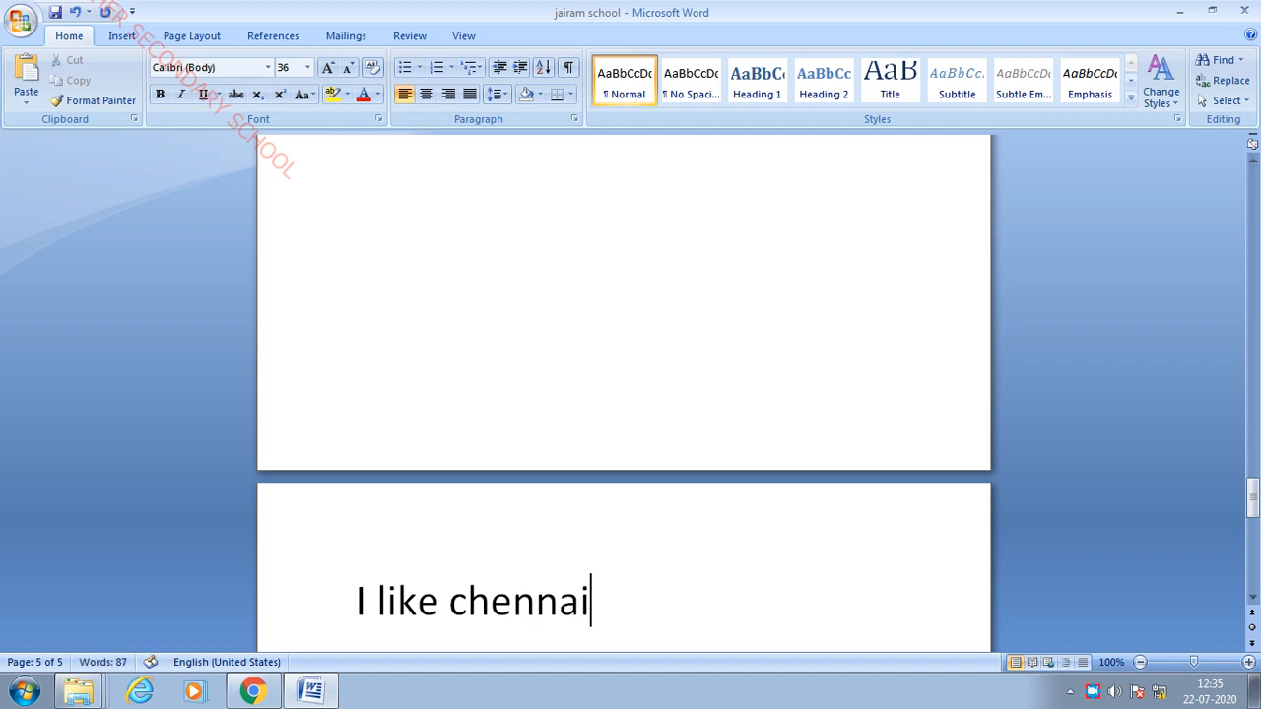
pyautogui.press('Return')
pyautogui.write('I am living chennai')
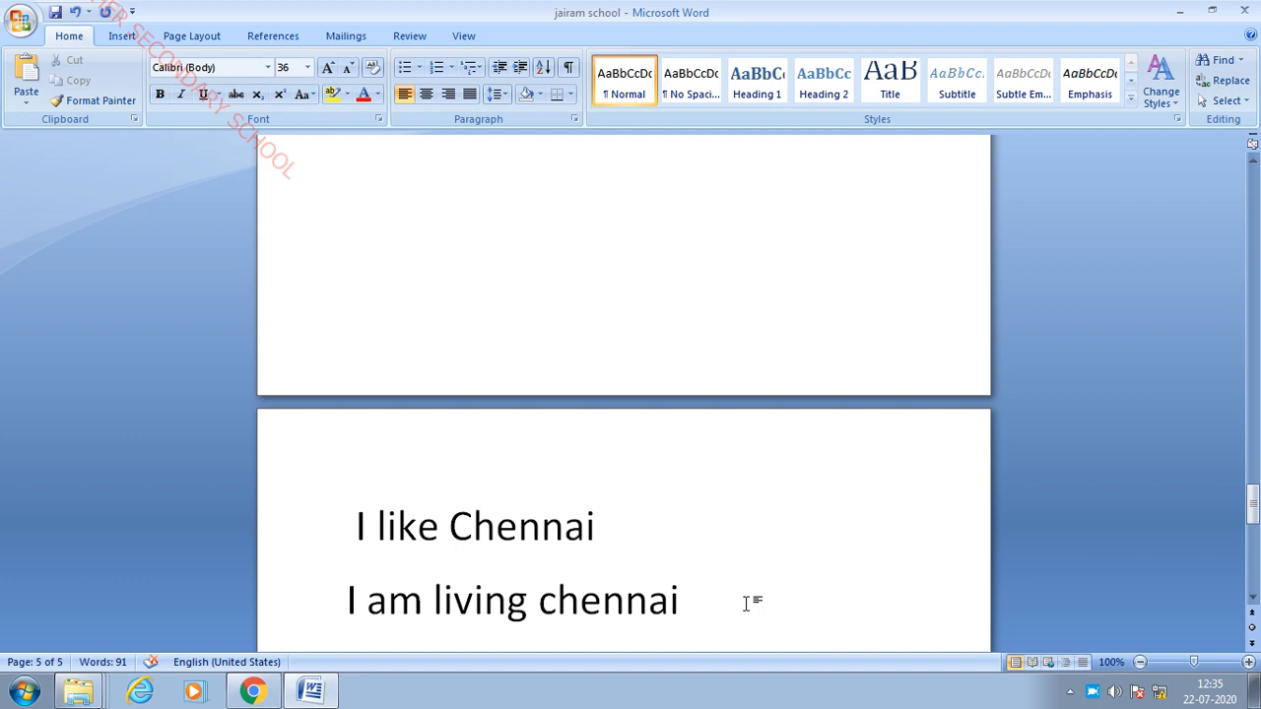
pyautogui.press('BackSpace')
# - Replace all occurrences of 'chennai' with 'salem' through Find and Replace
pyautogui.click(1226, 61)
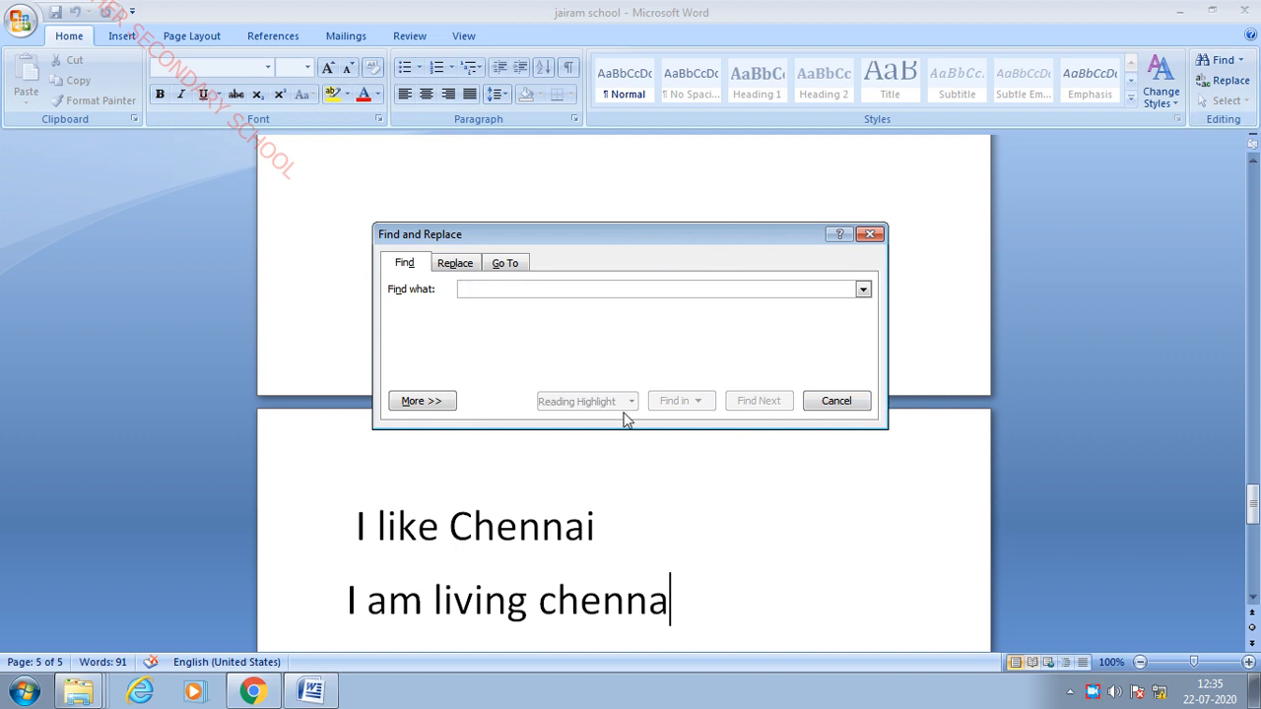
pyautogui.click(469, 264)
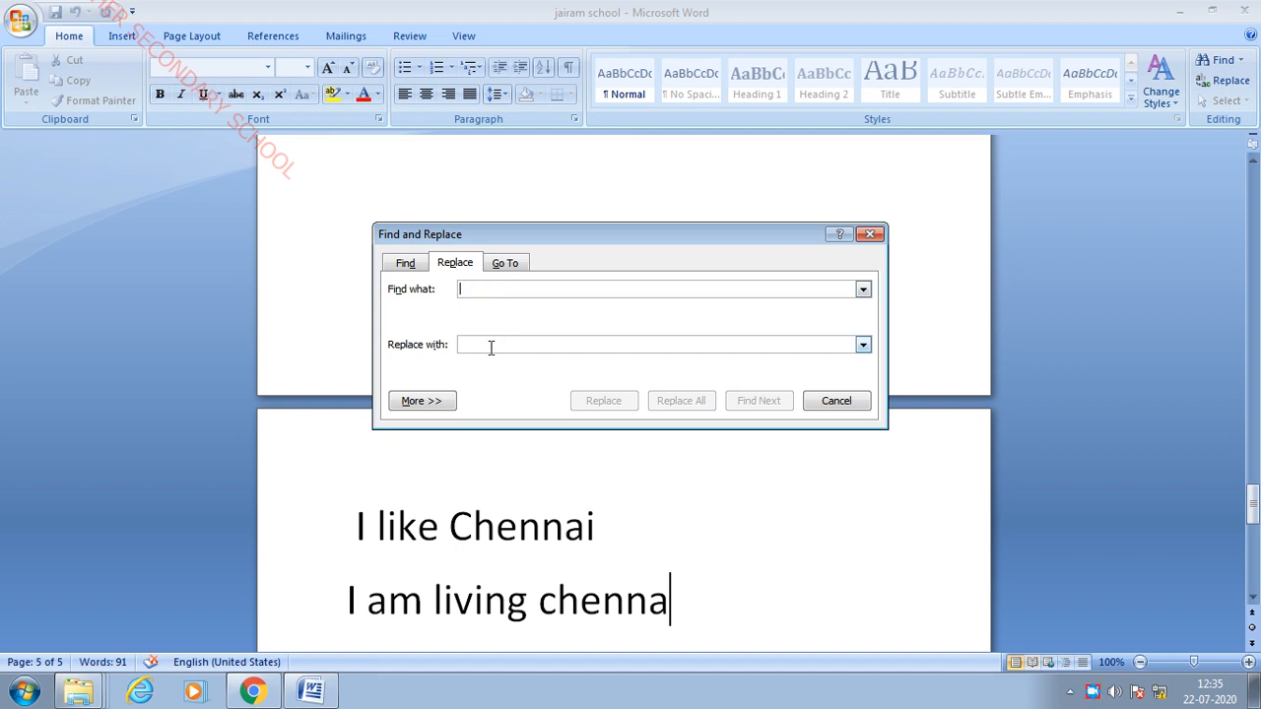
pyautogui.click(504, 289)
pyautogui.write('c')
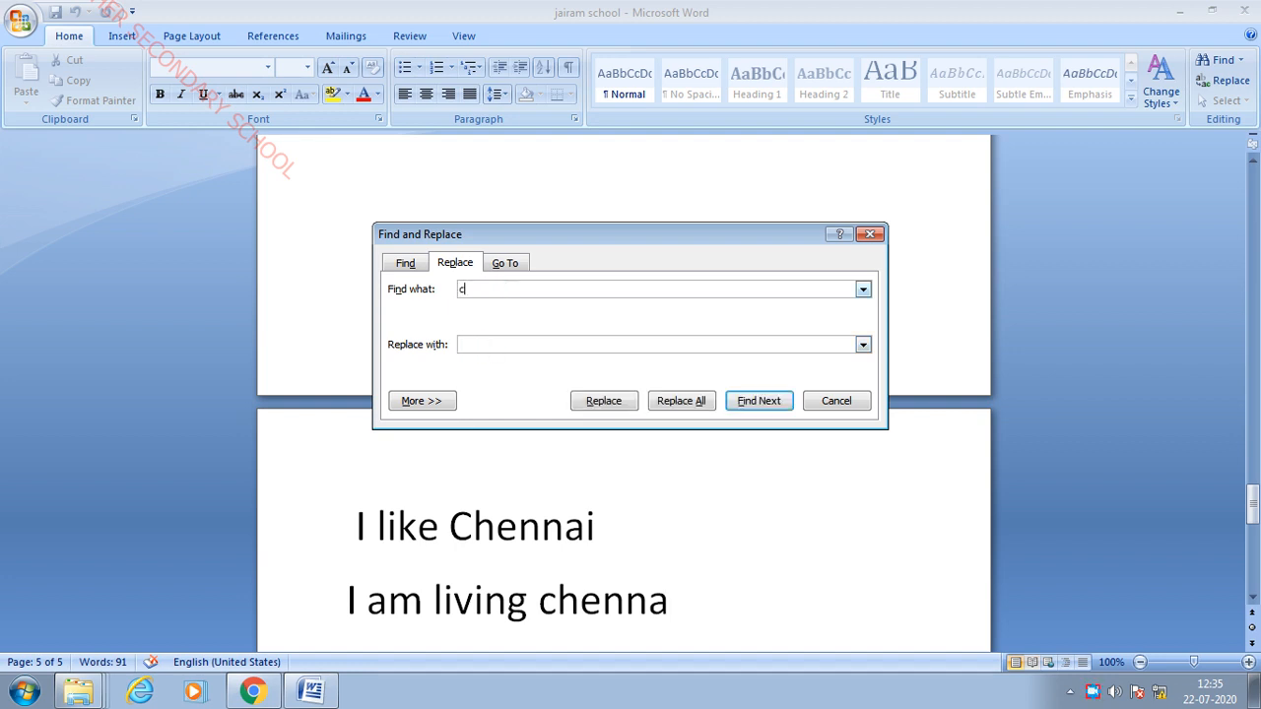
pyautogui.write('hennai')
pyautogui.click(689, 401)
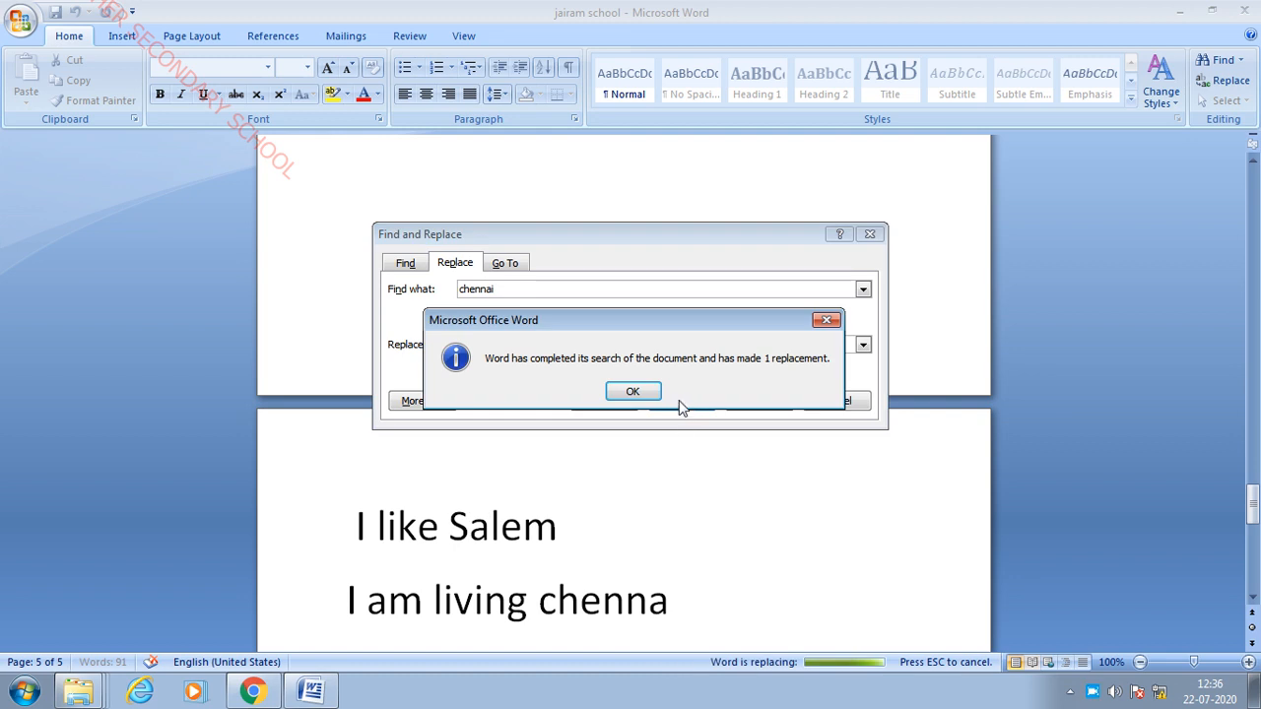
pyautogui.click(641, 396)
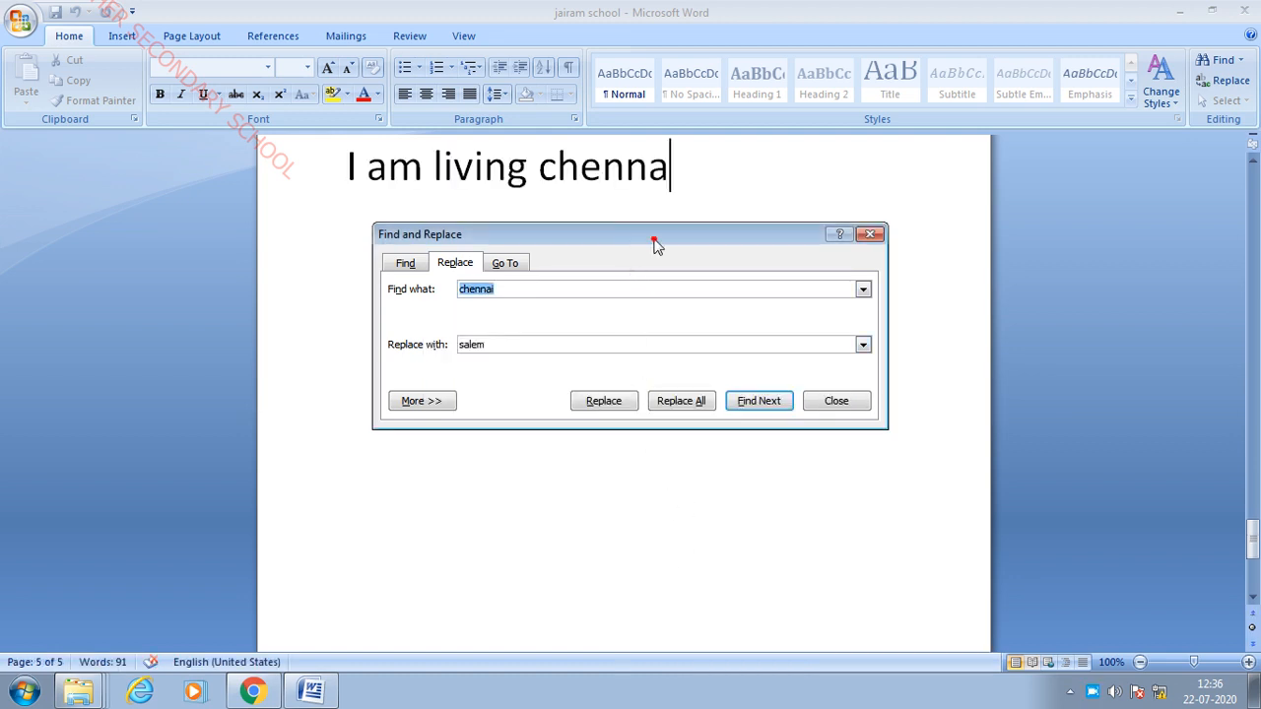
pyautogui.moveTo(656, 240); pyautogui.dragTo(573, 440)
pyautogui.click(788, 318)
pyautogui.scroll(3, 790, 315)
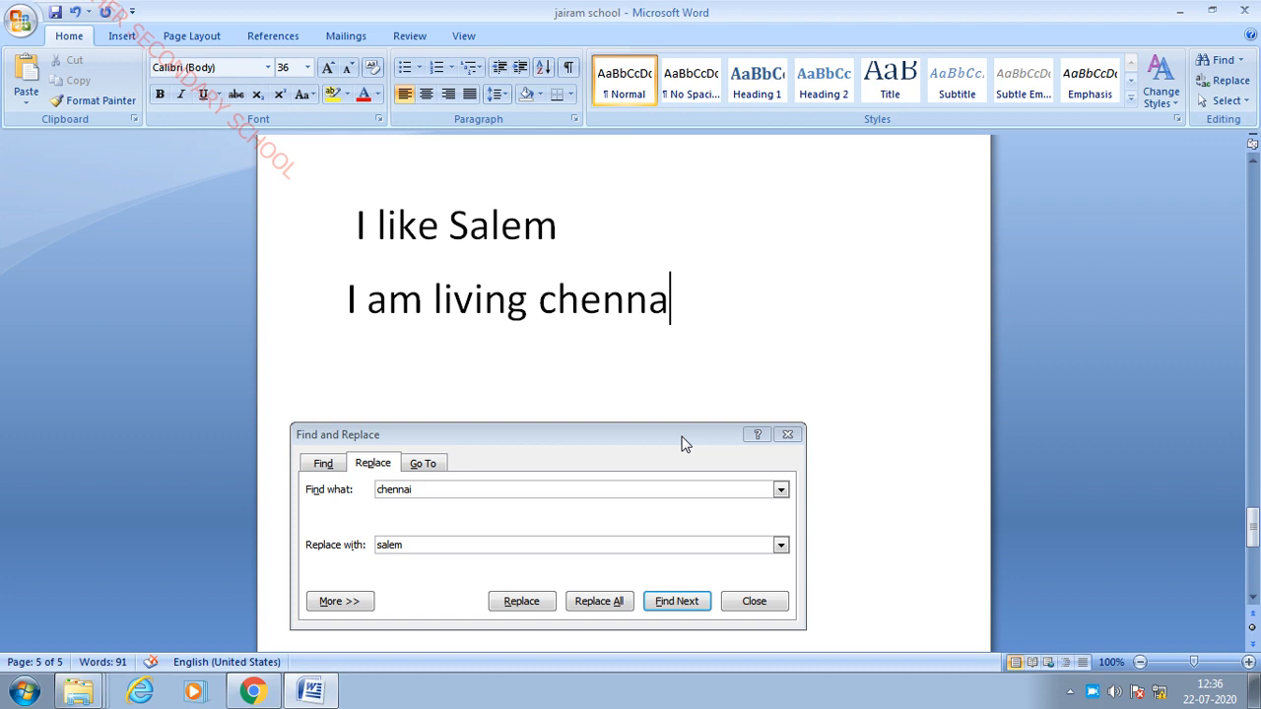
pyautogui.click(790, 436)
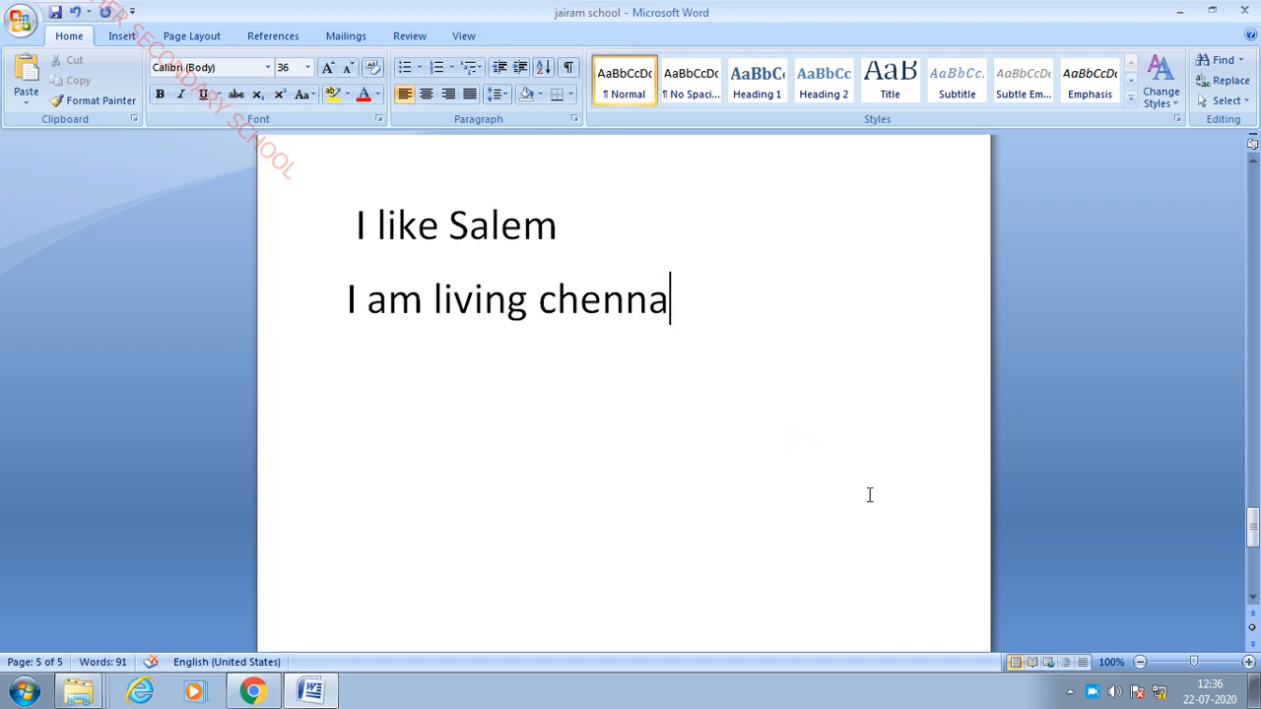
# - Scroll back to the top to view page 1's bulleted lesson list
pyautogui.scroll(20, 869, 494)
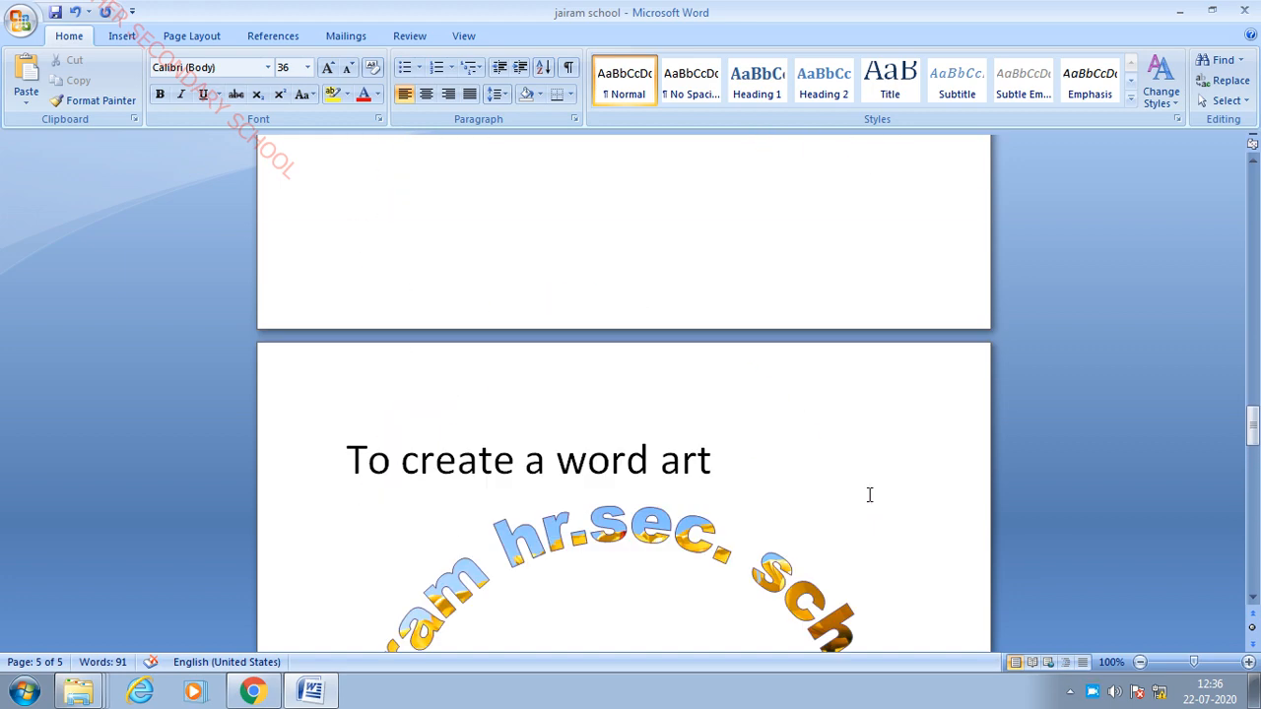
pyautogui.scroll(15, 869, 495)
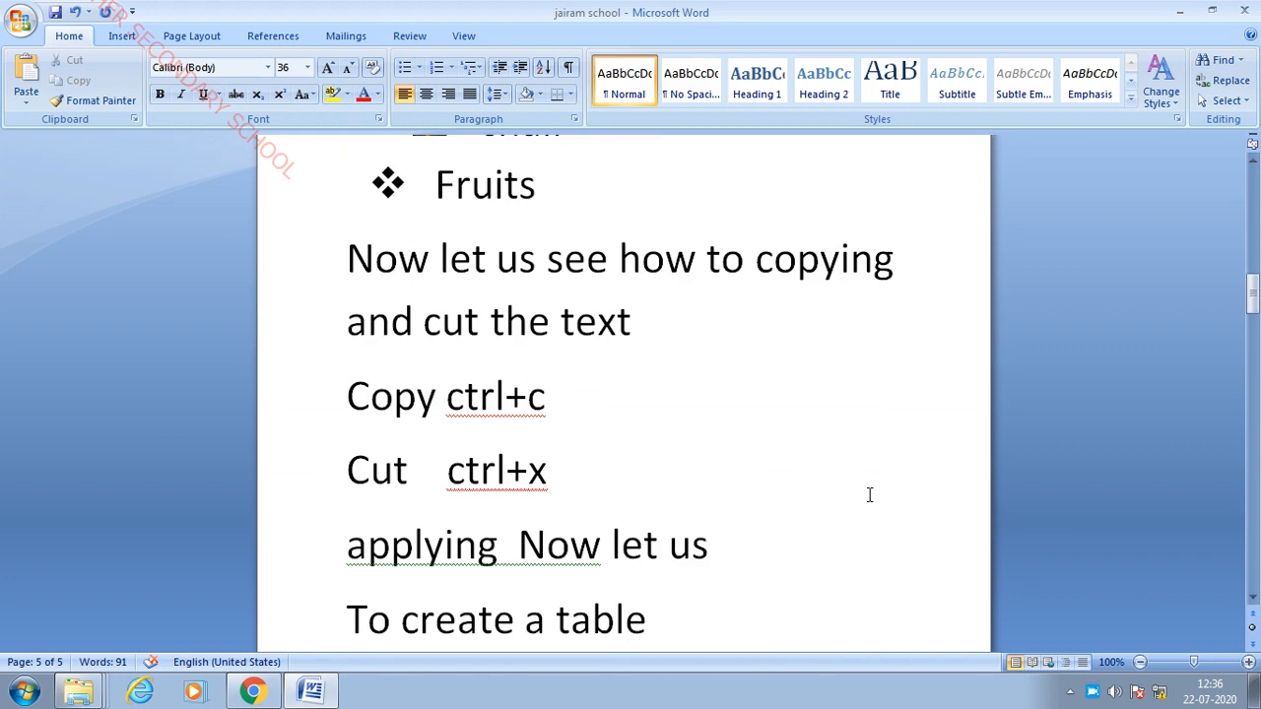
pyautogui.moveTo(1250, 295); pyautogui.dragTo(1249, 187)
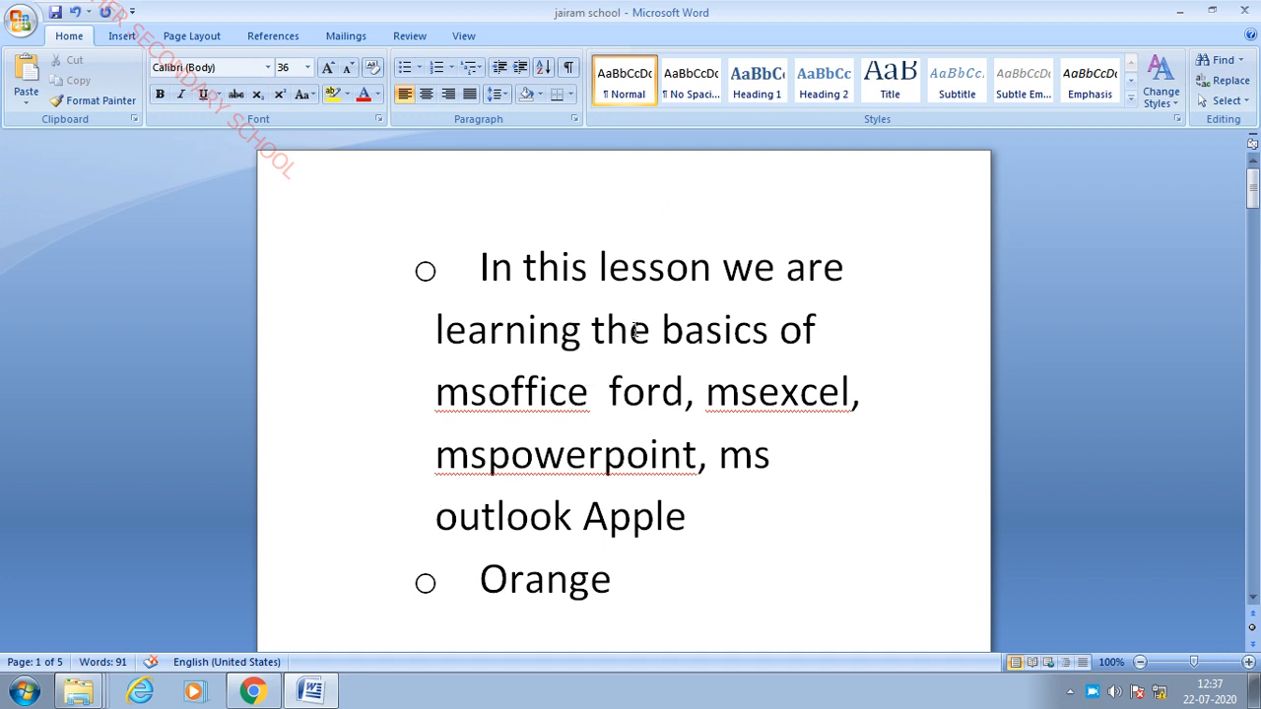
pyautogui.scroll(-2, 666, 331)
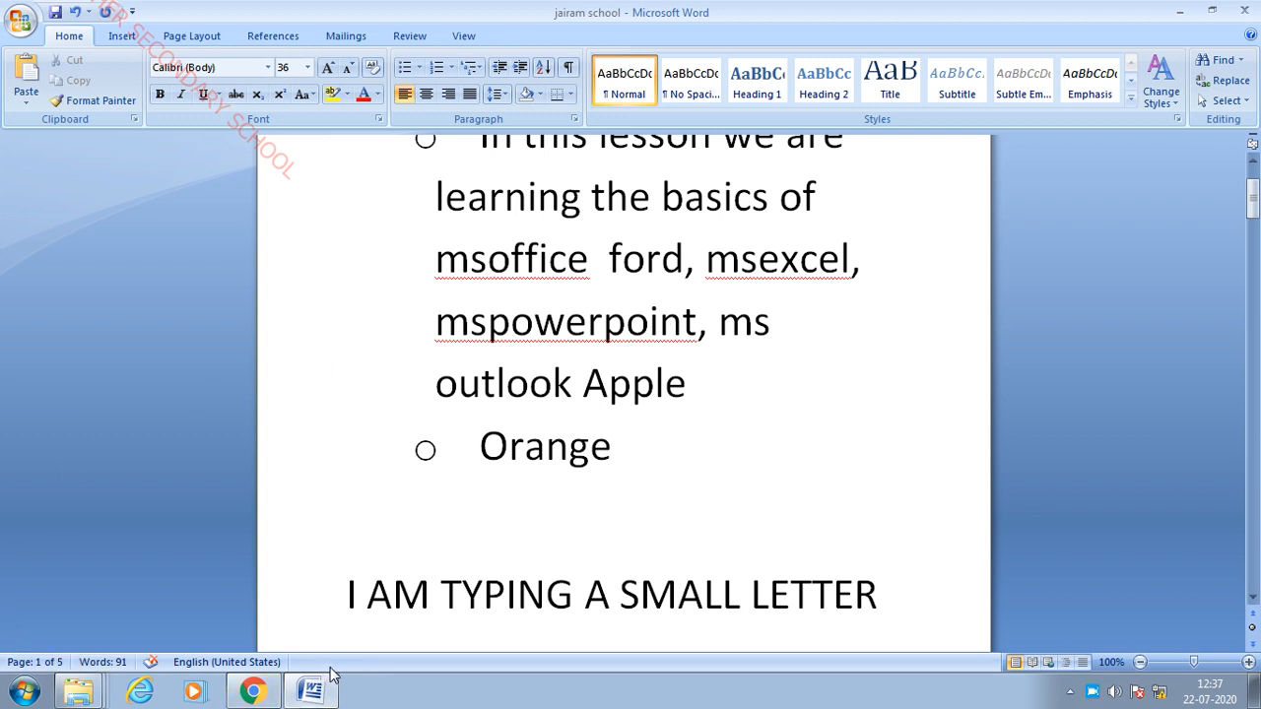
pyautogui.scroll(3, 752, 363)
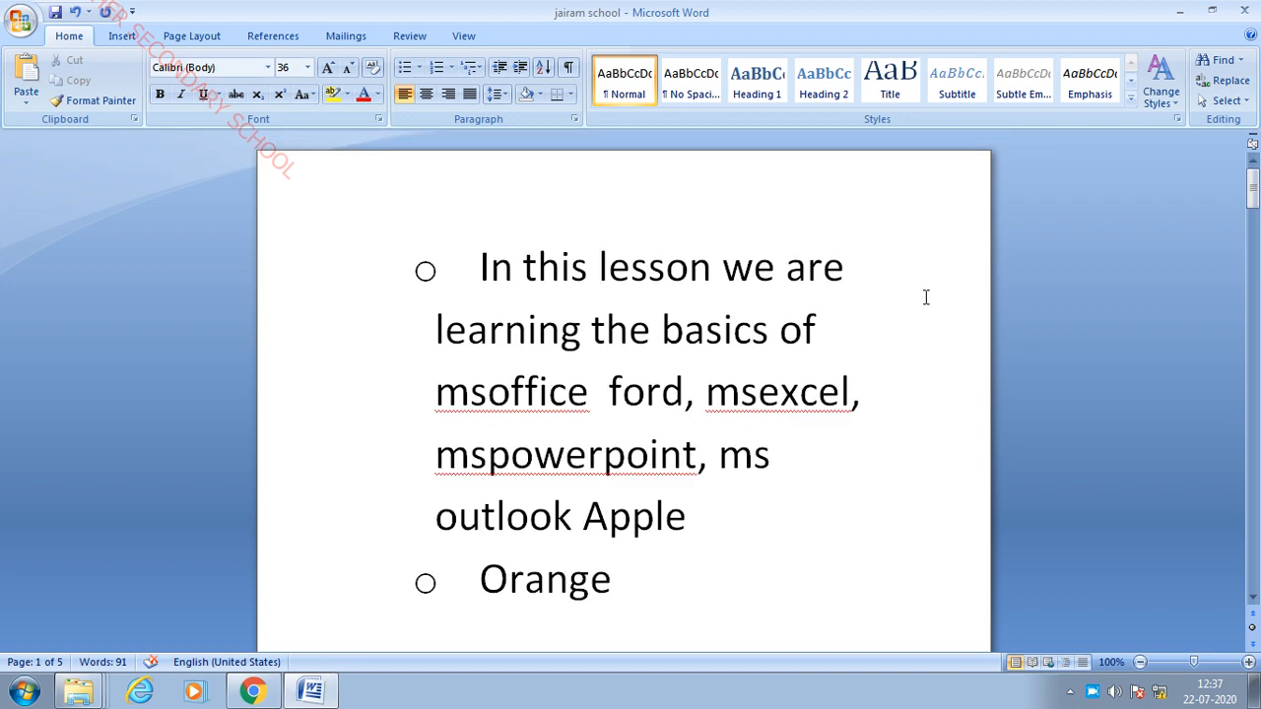
pyautogui.scroll(-2, 650, 356)
pyautogui.scroll(2, 514, 303)
# - Select 'In this lesson we are learning the basics of' at the start of the first bullet
pyautogui.click(528, 329)
pyautogui.moveTo(478, 261); pyautogui.dragTo(893, 566)
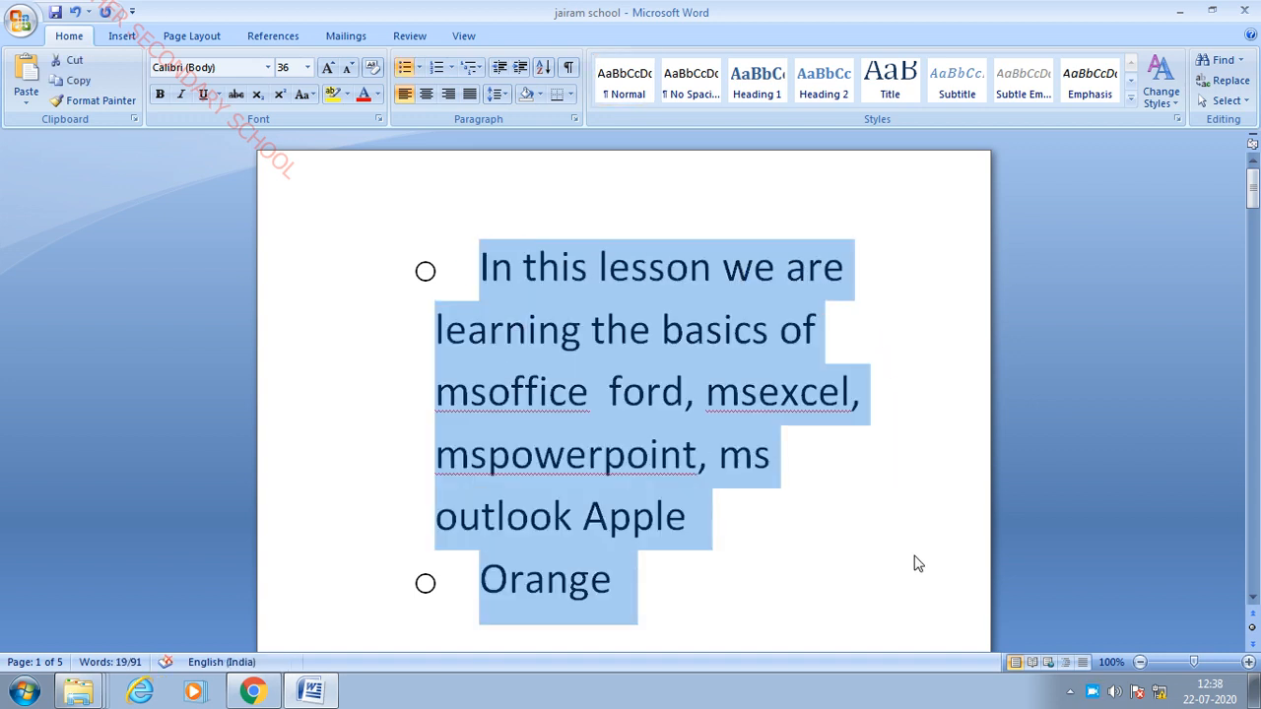
pyautogui.click(810, 529)
pyautogui.moveTo(476, 267); pyautogui.dragTo(859, 603)
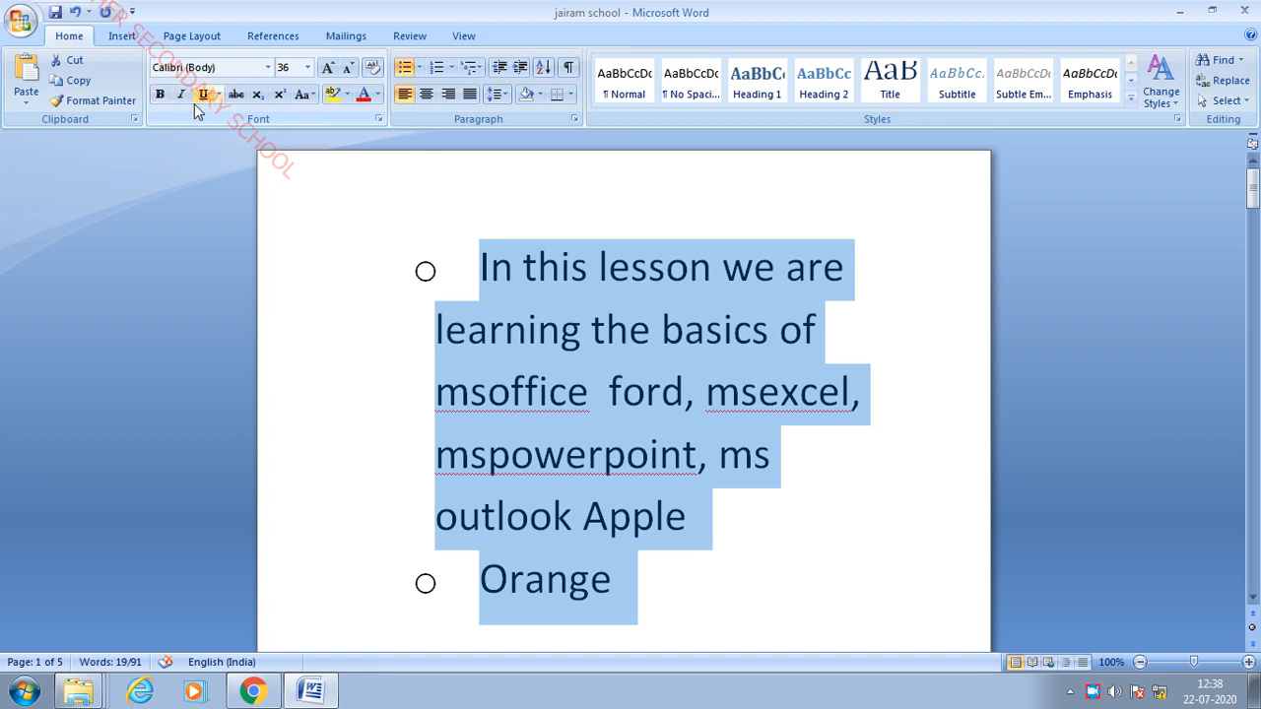
pyautogui.click(665, 389)
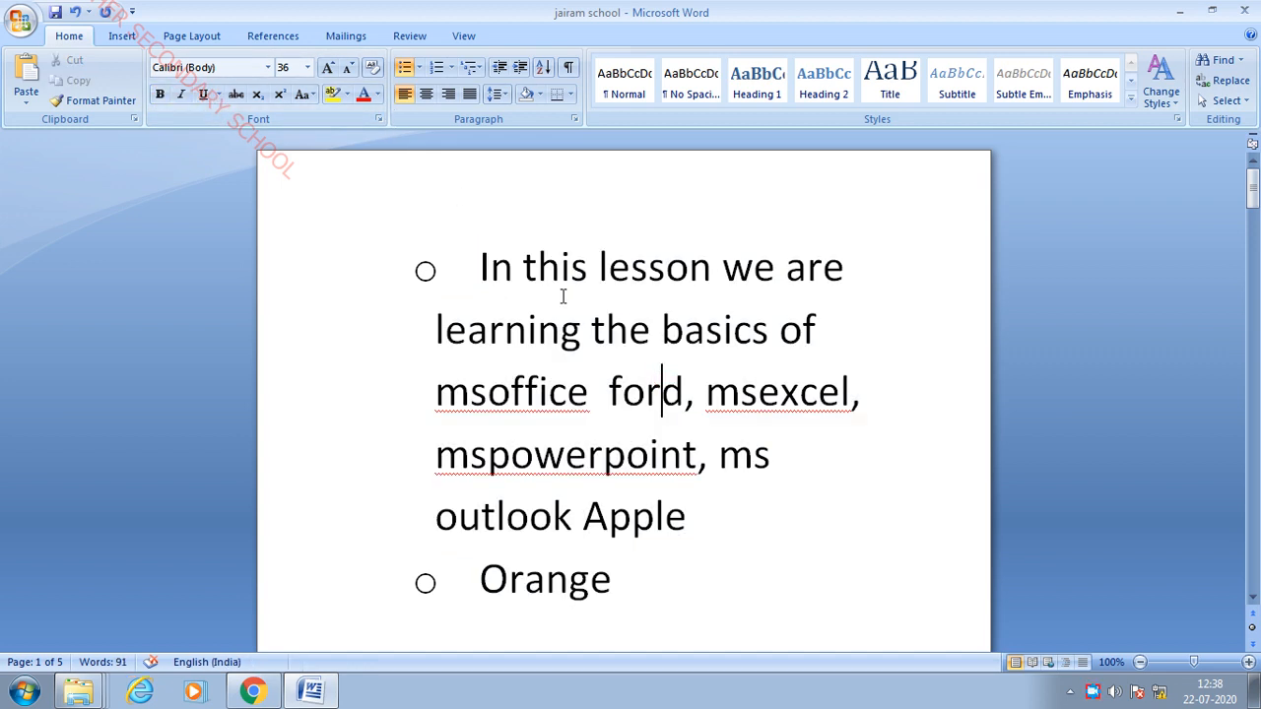
pyautogui.click(563, 318)
pyautogui.click(479, 270)
pyautogui.moveTo(479, 270); pyautogui.dragTo(844, 312)
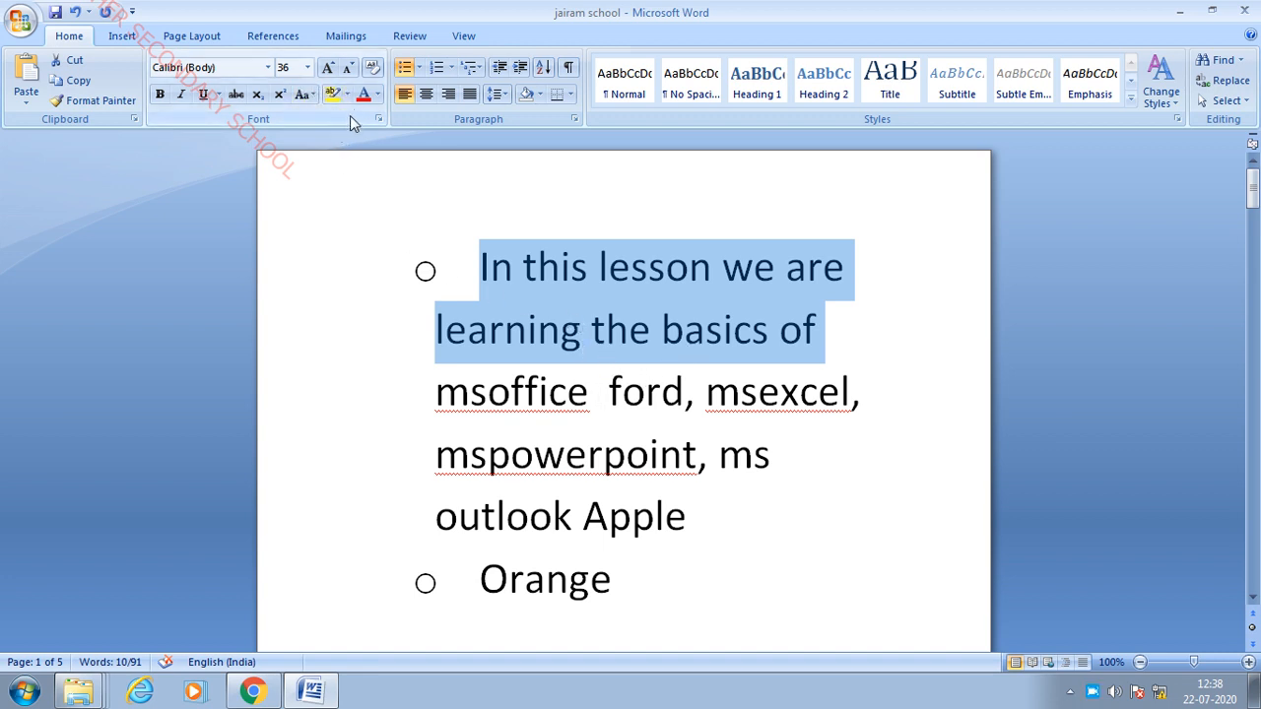
pyautogui.click(600, 328)
pyautogui.moveTo(468, 263); pyautogui.dragTo(778, 340)
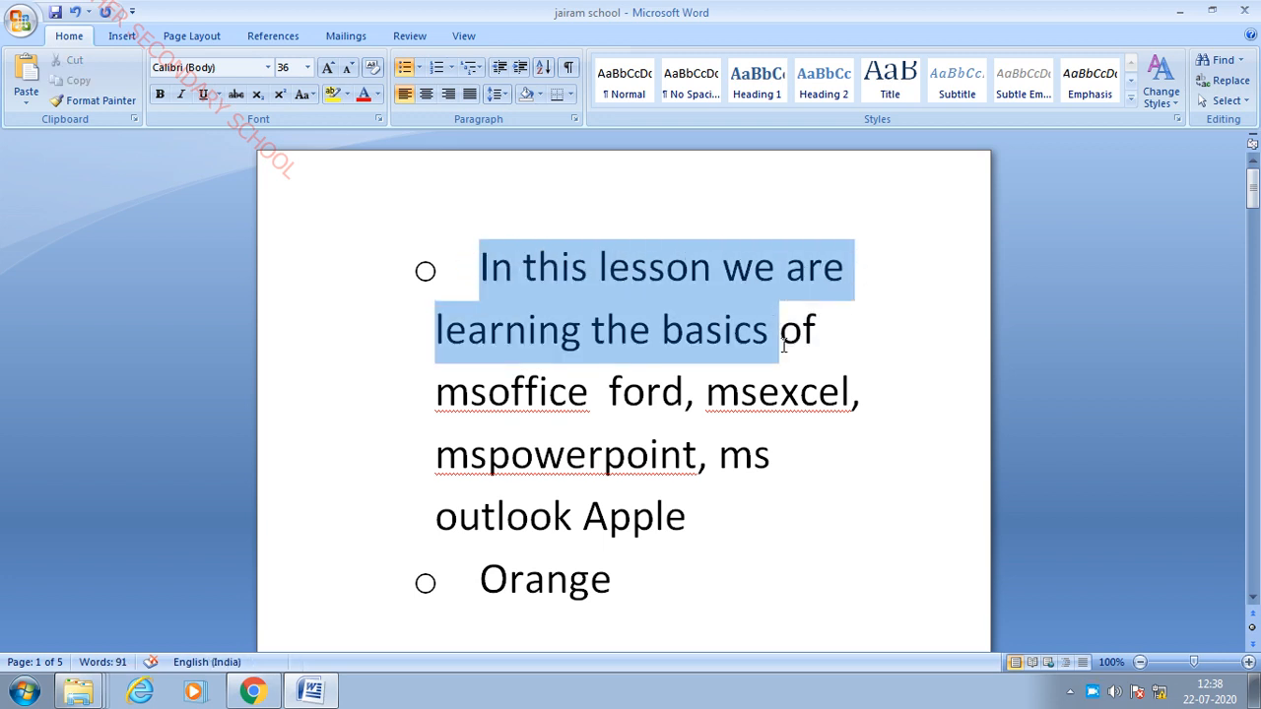
pyautogui.click(335, 98)
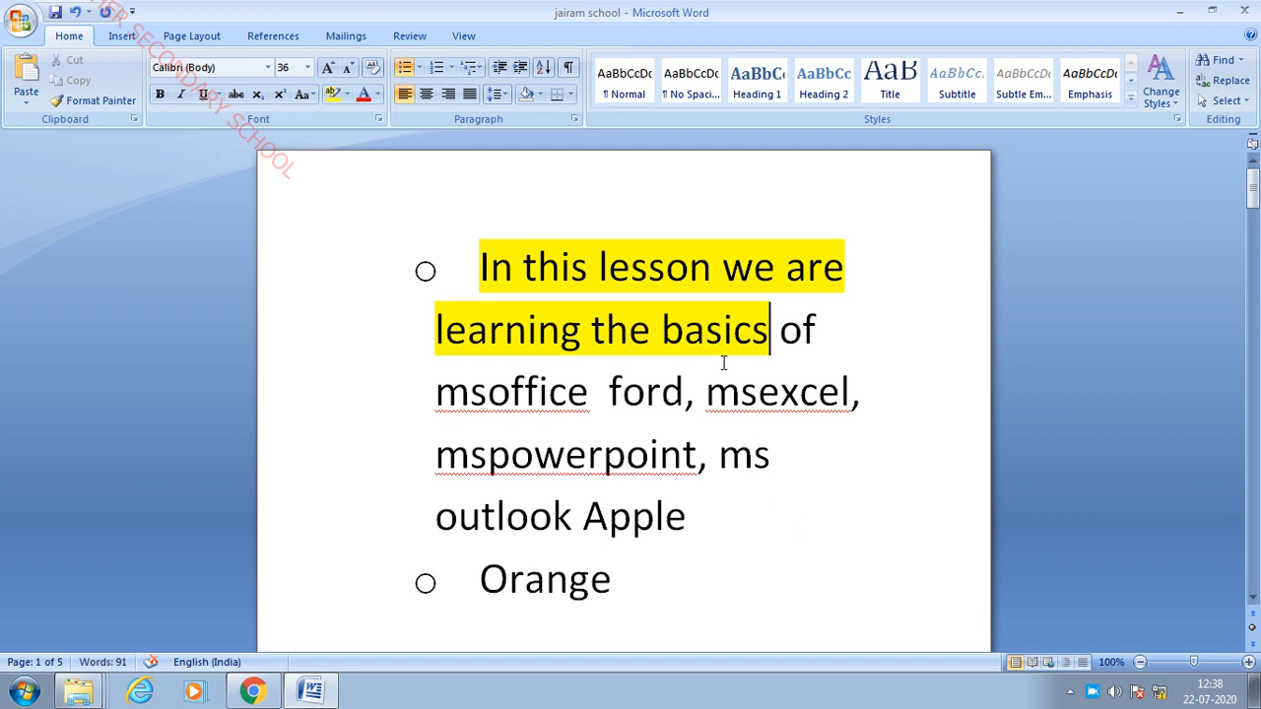
pyautogui.click(818, 387)
pyautogui.moveTo(453, 271); pyautogui.dragTo(770, 333)
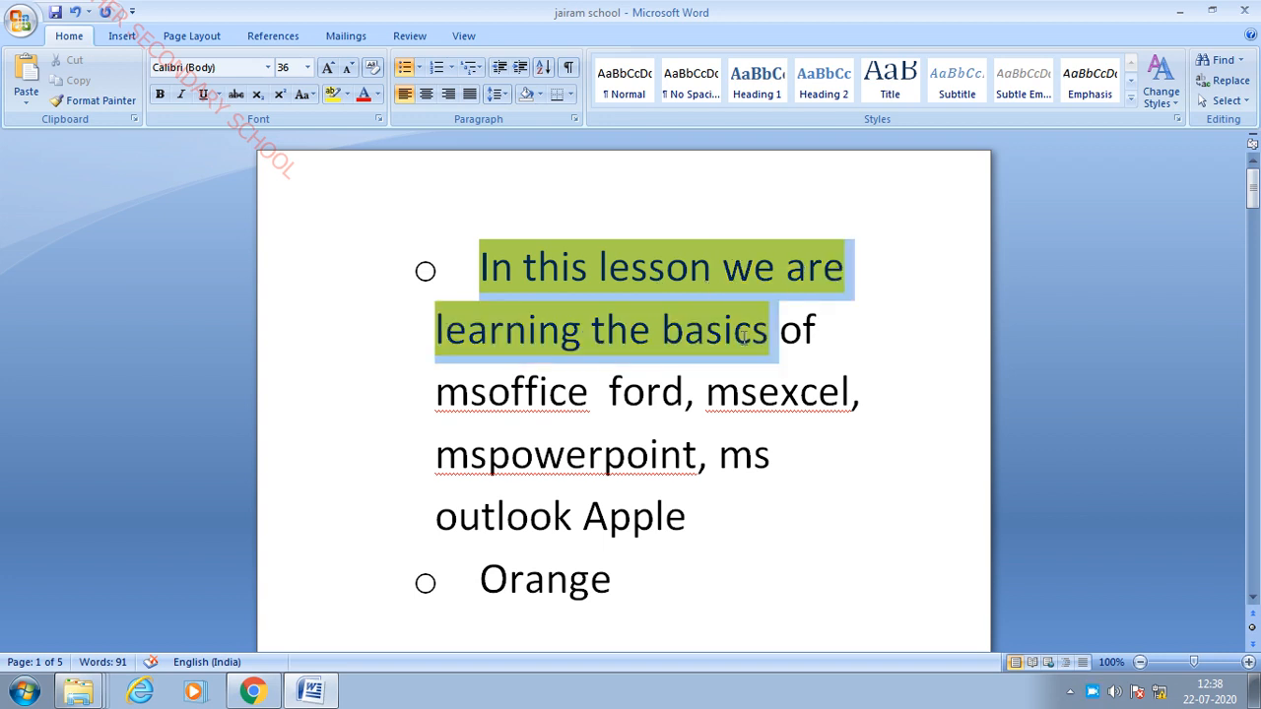
pyautogui.click(333, 94)
pyautogui.click(783, 433)
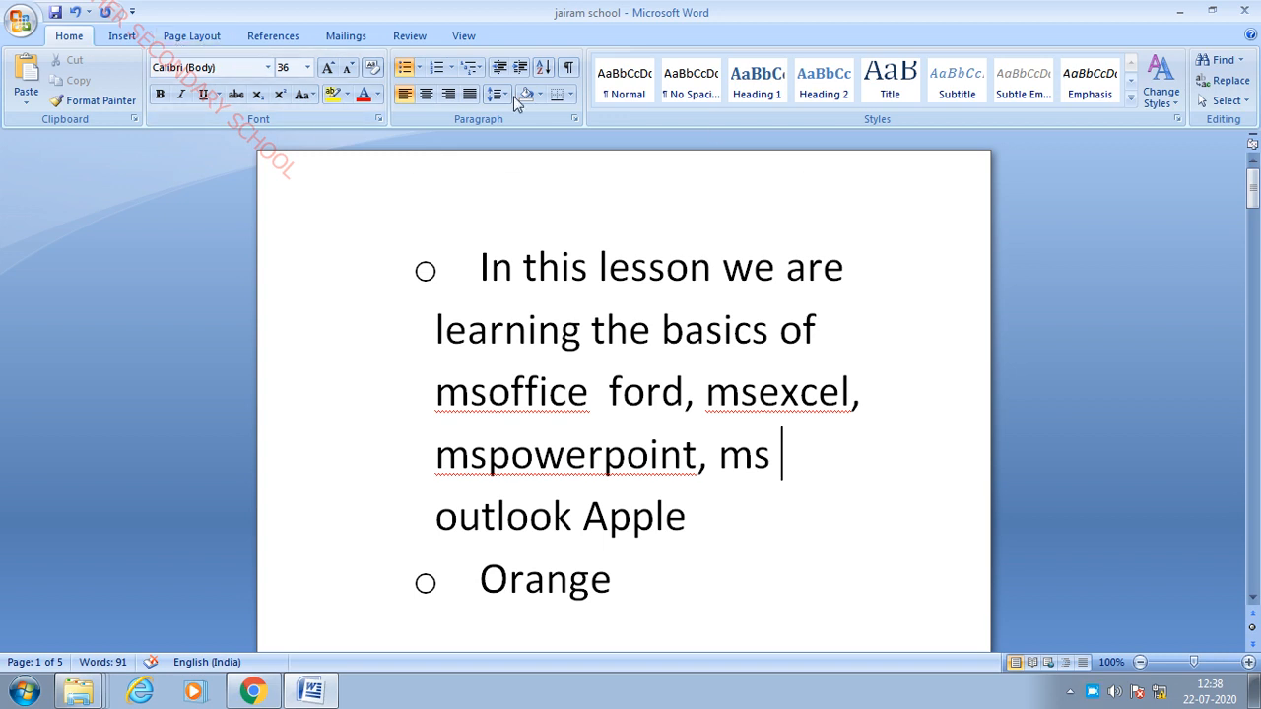
# - Try a yellow page colour, then reset the page background to No Color
pyautogui.click(202, 37)
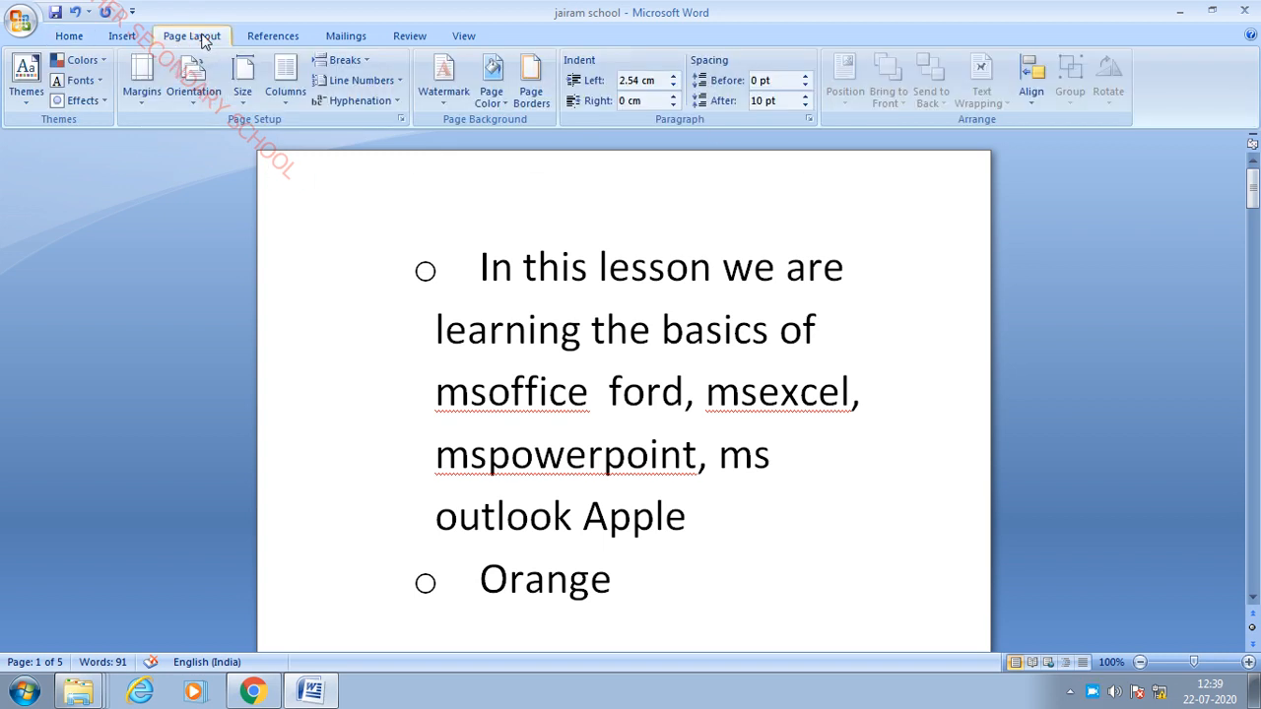
pyautogui.click(500, 98)
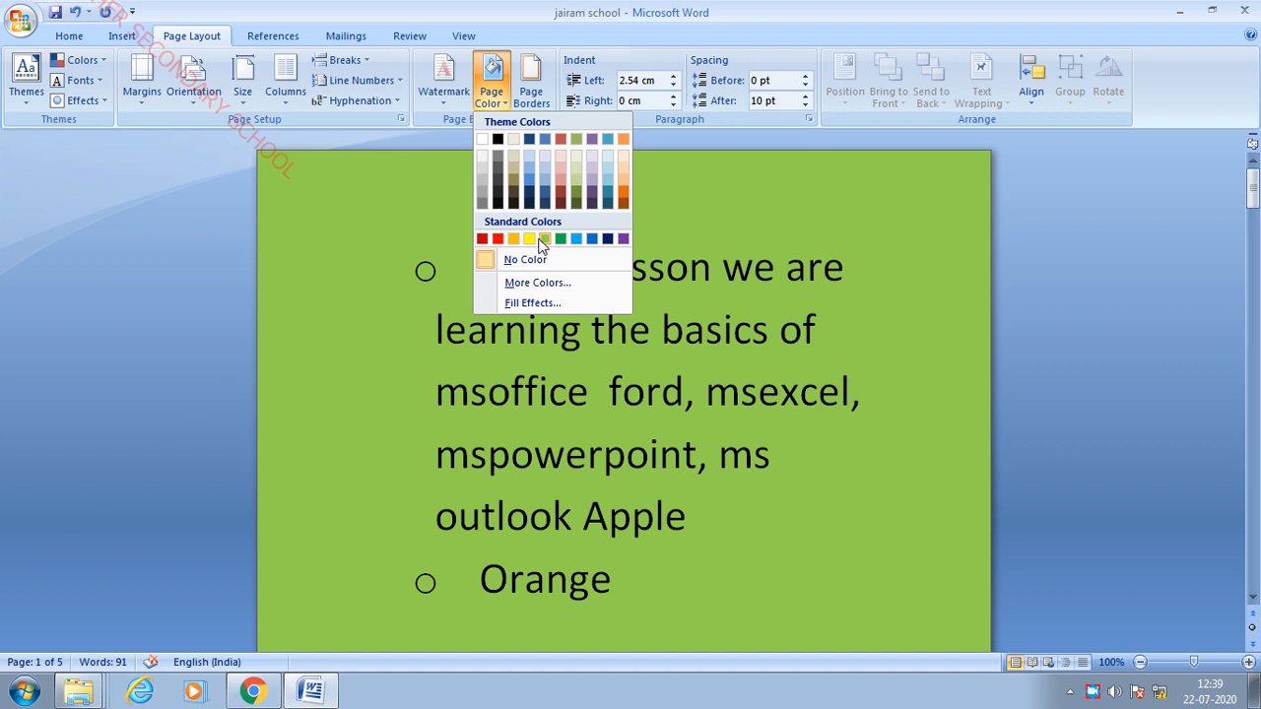
pyautogui.click(530, 239)
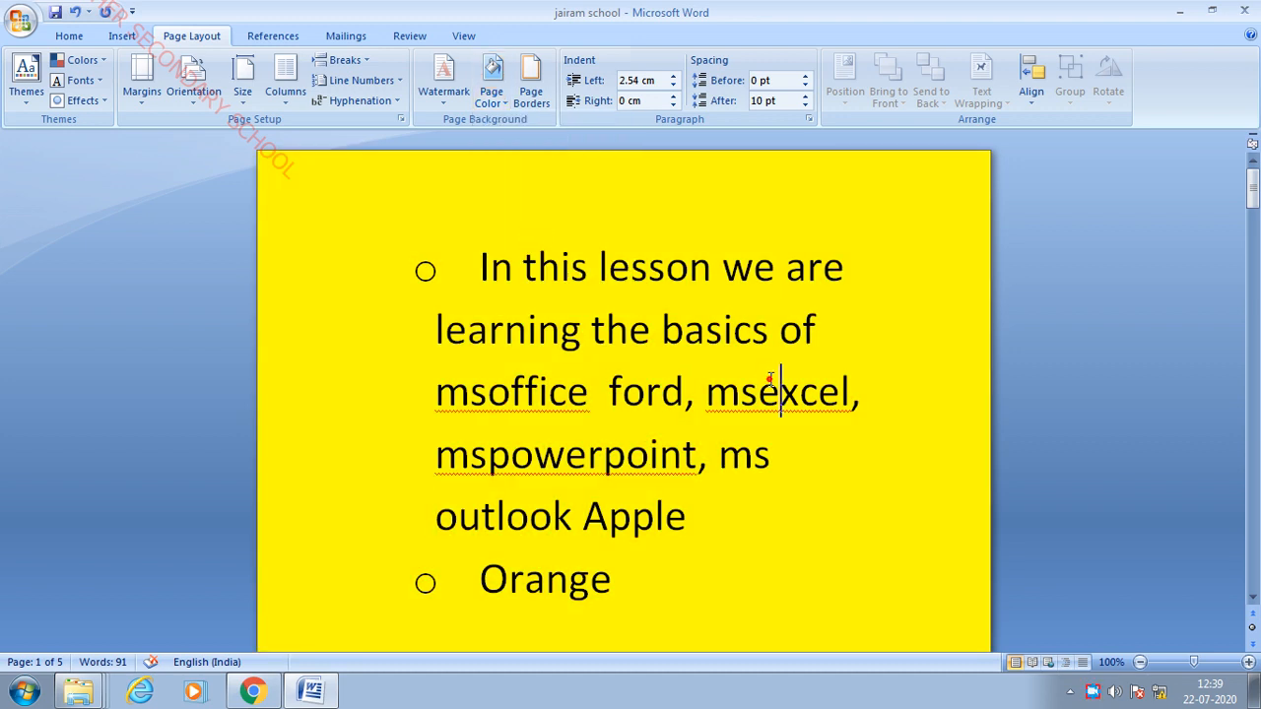
pyautogui.scroll(-1, 780, 392)
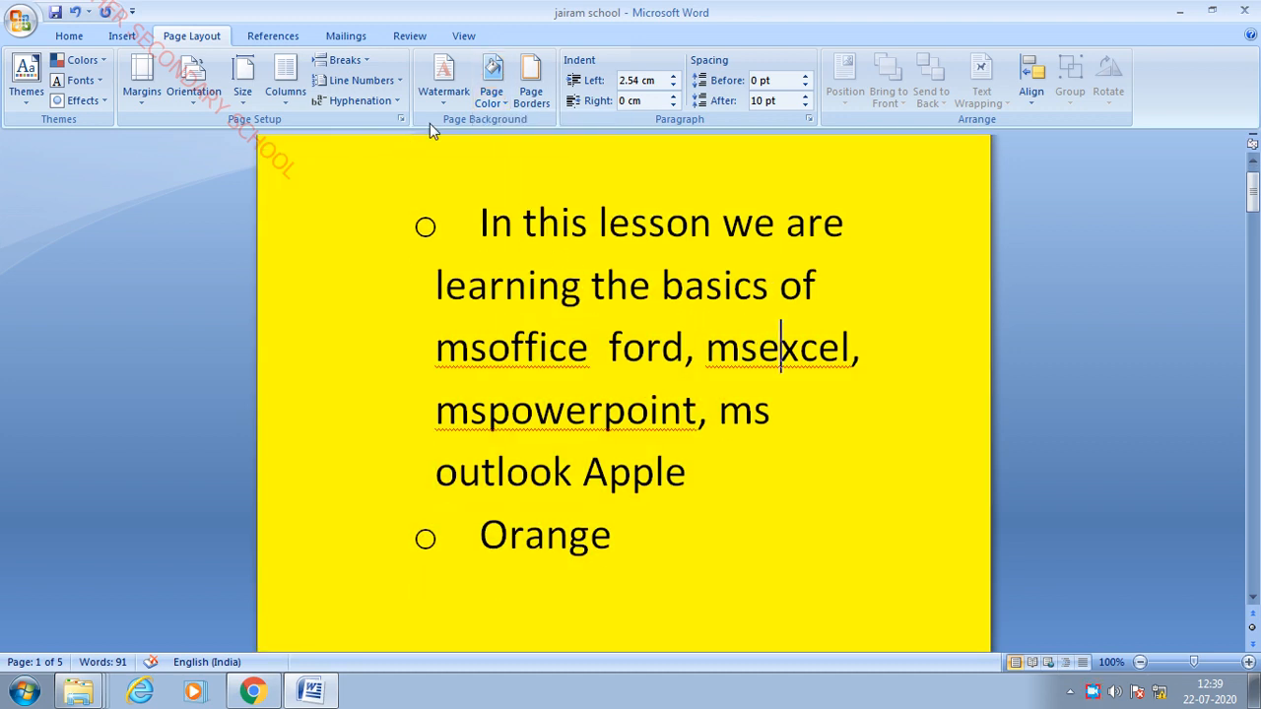
pyautogui.click(505, 107)
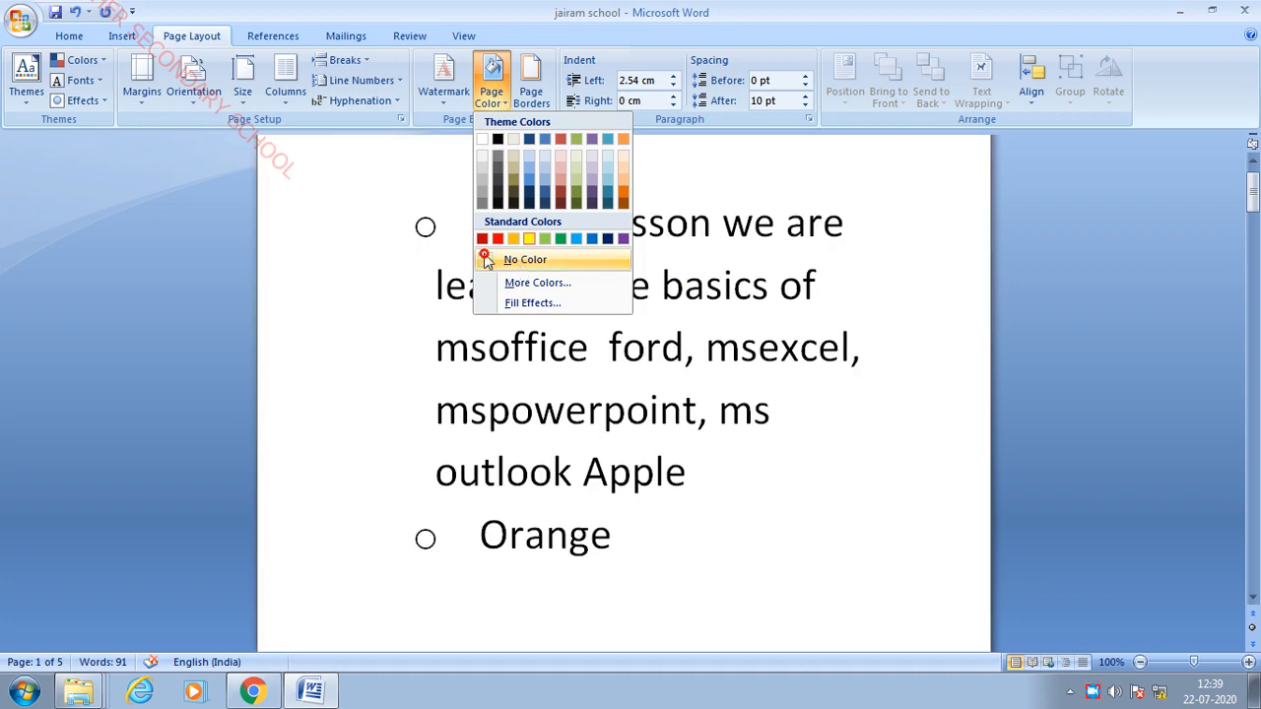
pyautogui.click(487, 259)
pyautogui.click(947, 390)
pyautogui.scroll(1, 571, 281)
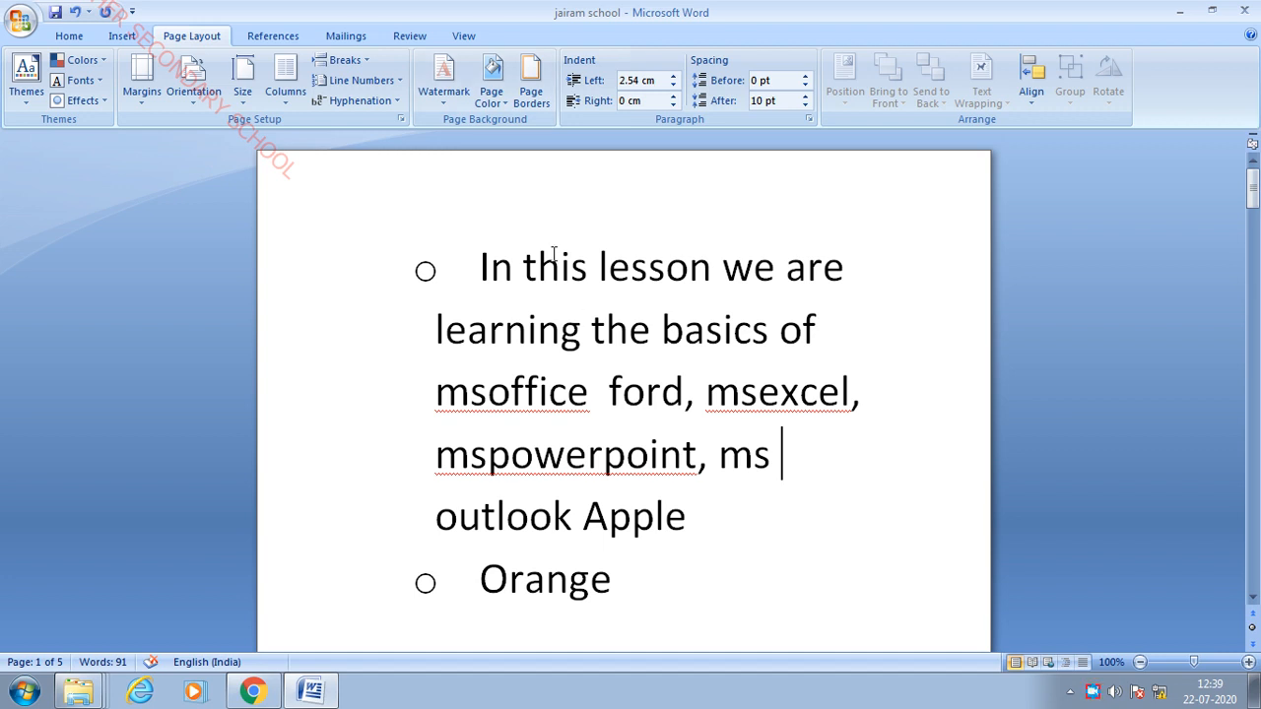
# - Apply the red poinsettia art design as the page border
pyautogui.click(531, 84)
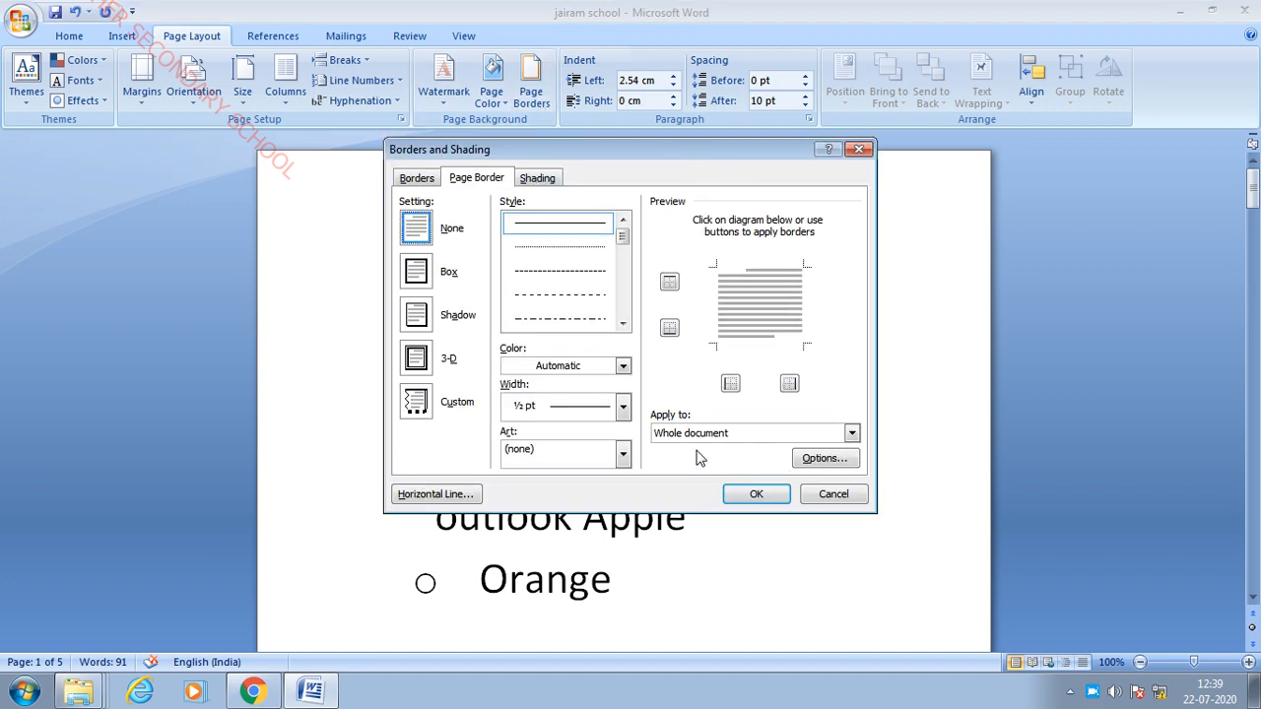
pyautogui.click(624, 457)
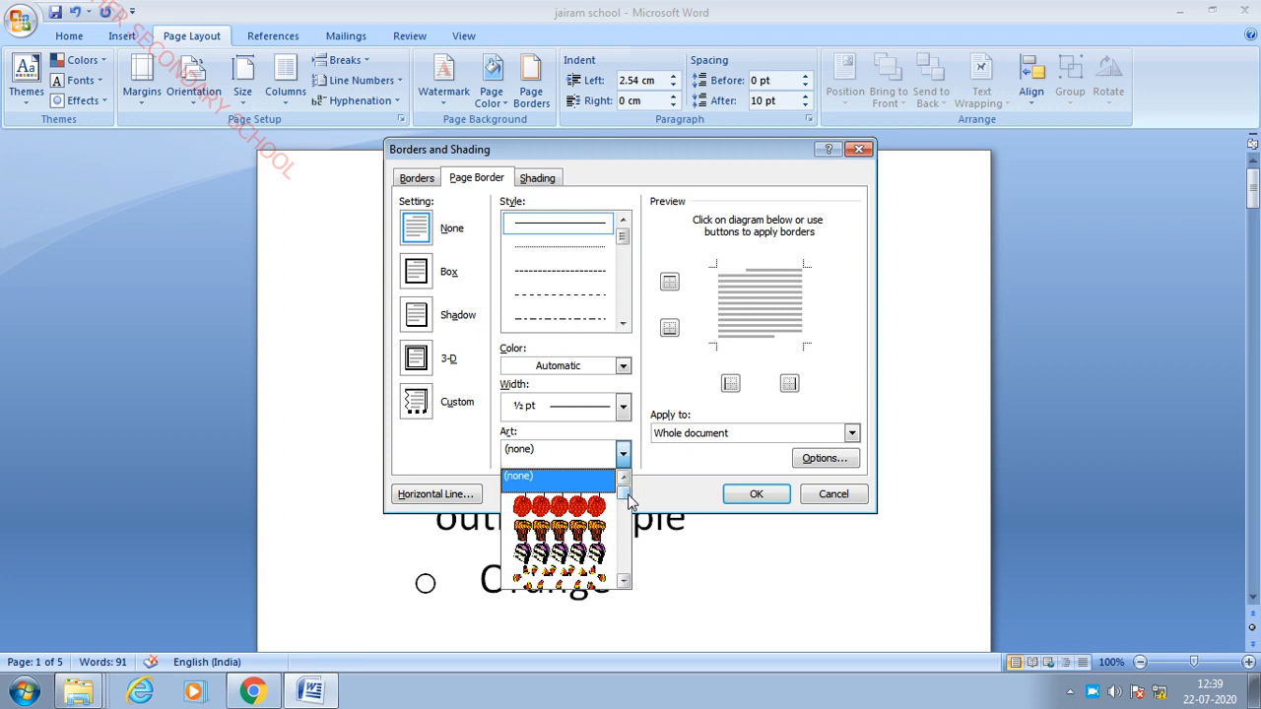
pyautogui.moveTo(624, 497)
pyautogui.mouseDown()
pyautogui.moveTo(626, 566)
pyautogui.moveTo(624, 483)
pyautogui.moveTo(627, 536)
pyautogui.moveTo(626, 518)
pyautogui.mouseUp()
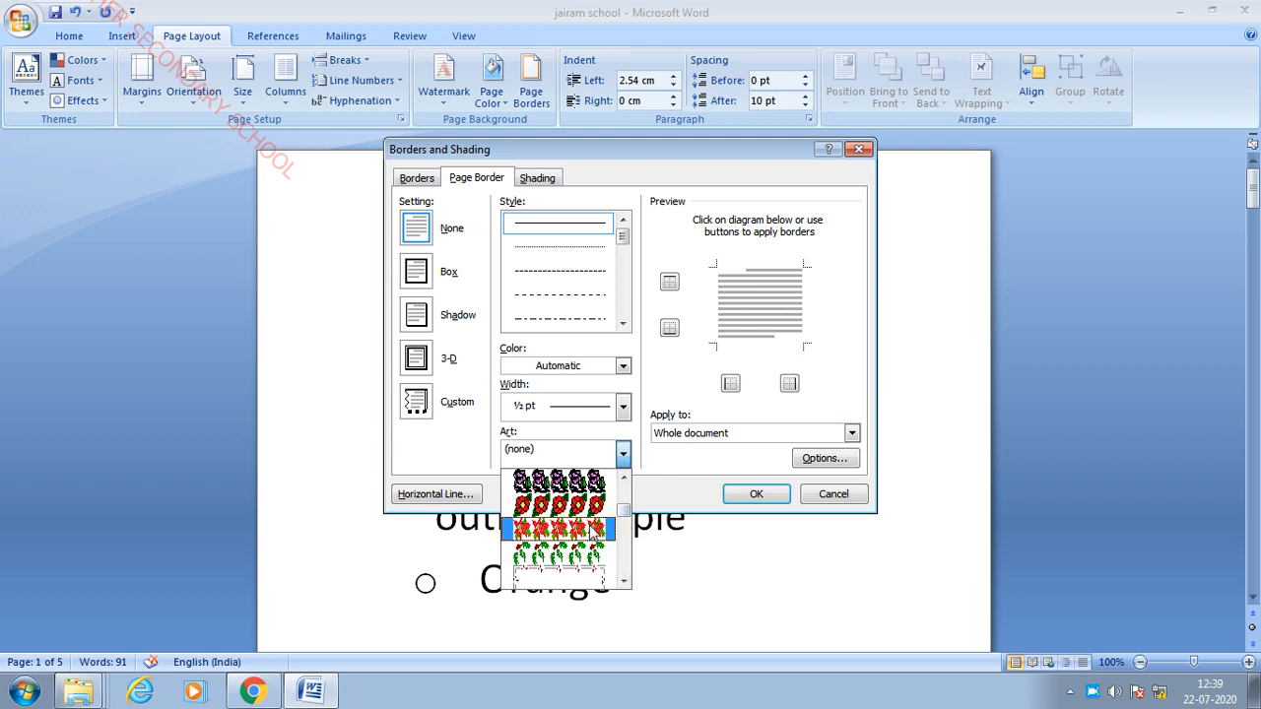
pyautogui.click(583, 529)
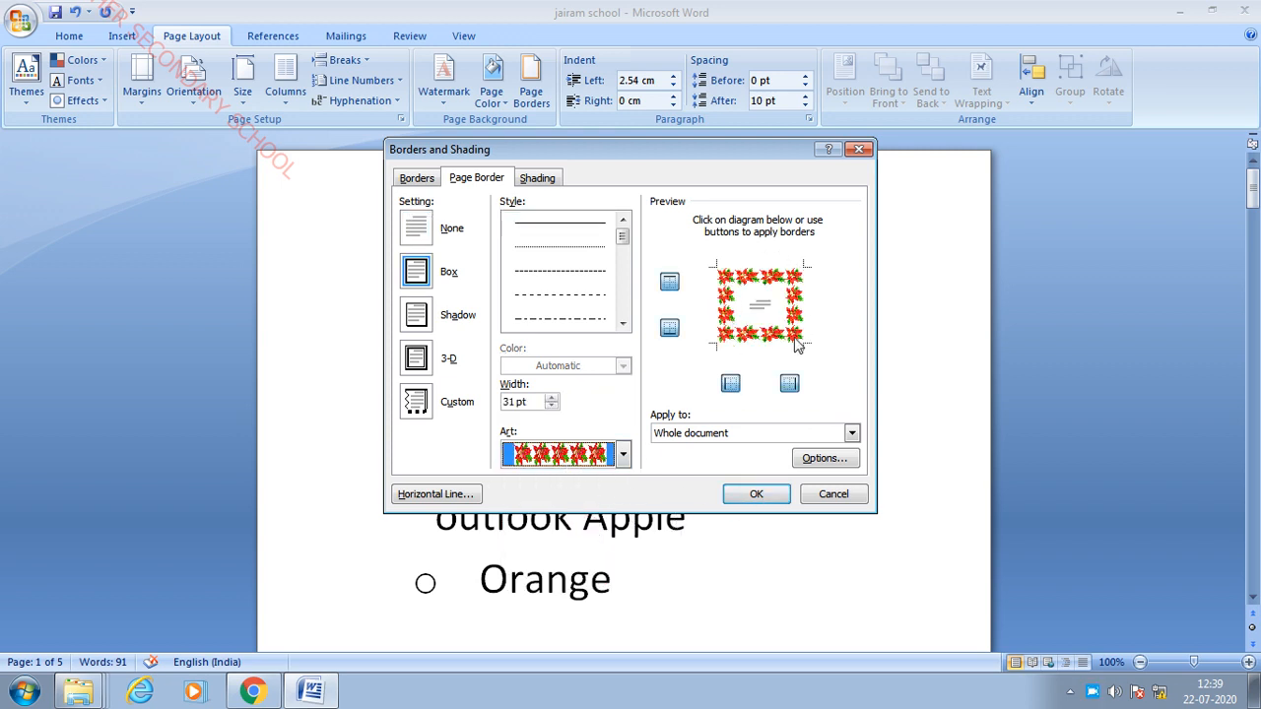
pyautogui.click(778, 495)
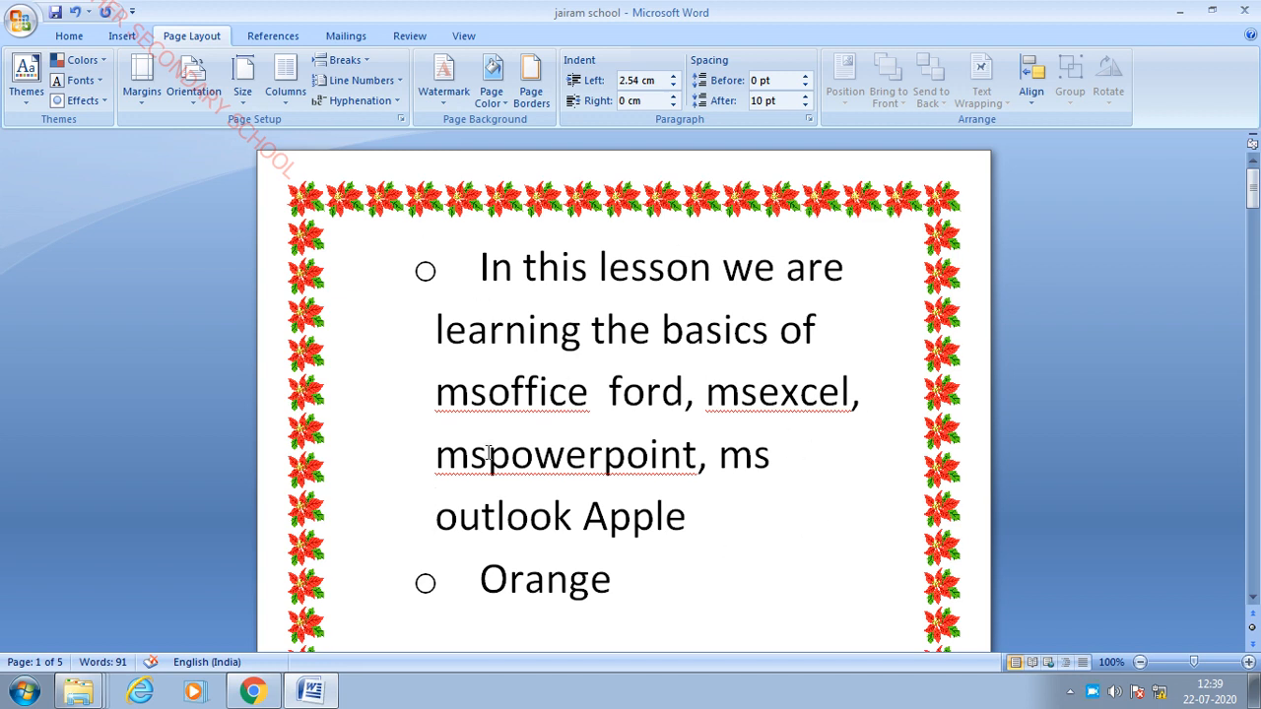
pyautogui.click(760, 394)
pyautogui.scroll(-1, 686, 355)
pyautogui.scroll(1, 611, 352)
pyautogui.click(654, 337)
pyautogui.scroll(-4, 574, 325)
pyautogui.scroll(4, 541, 384)
# - Add a custom text watermark reading 'jairam', replacing the default ASAP text
pyautogui.click(442, 97)
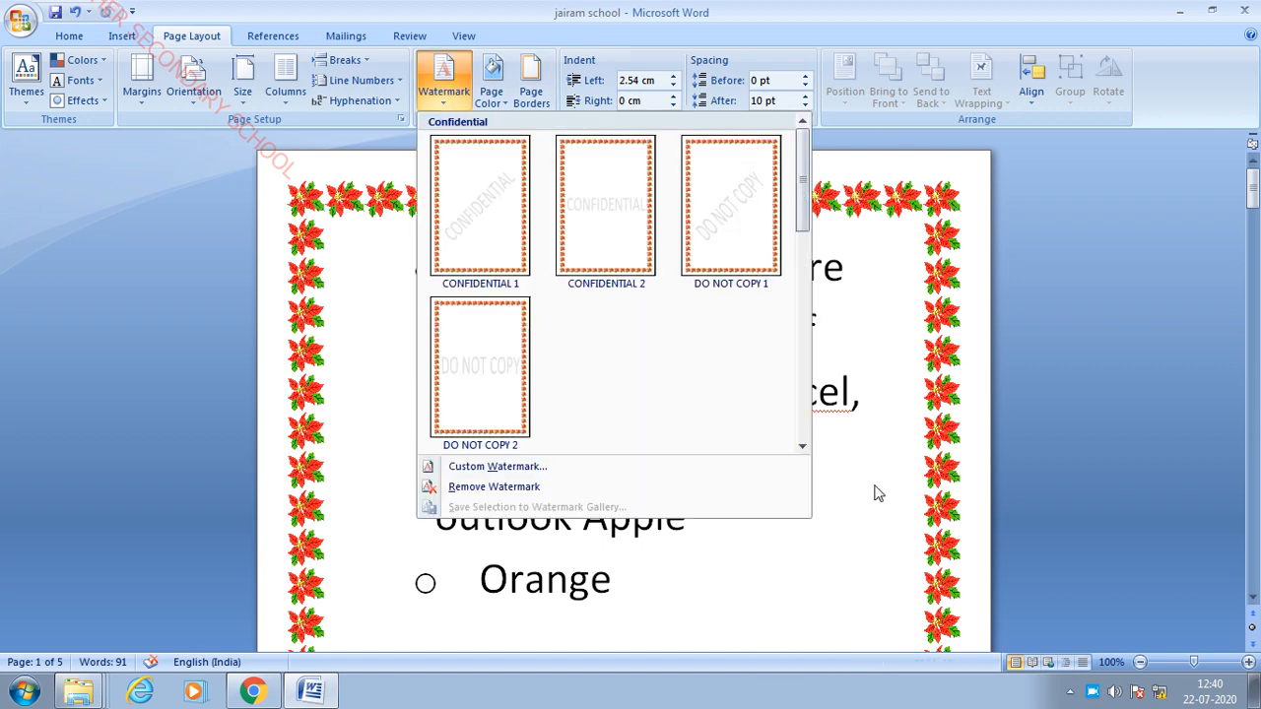
pyautogui.click(513, 468)
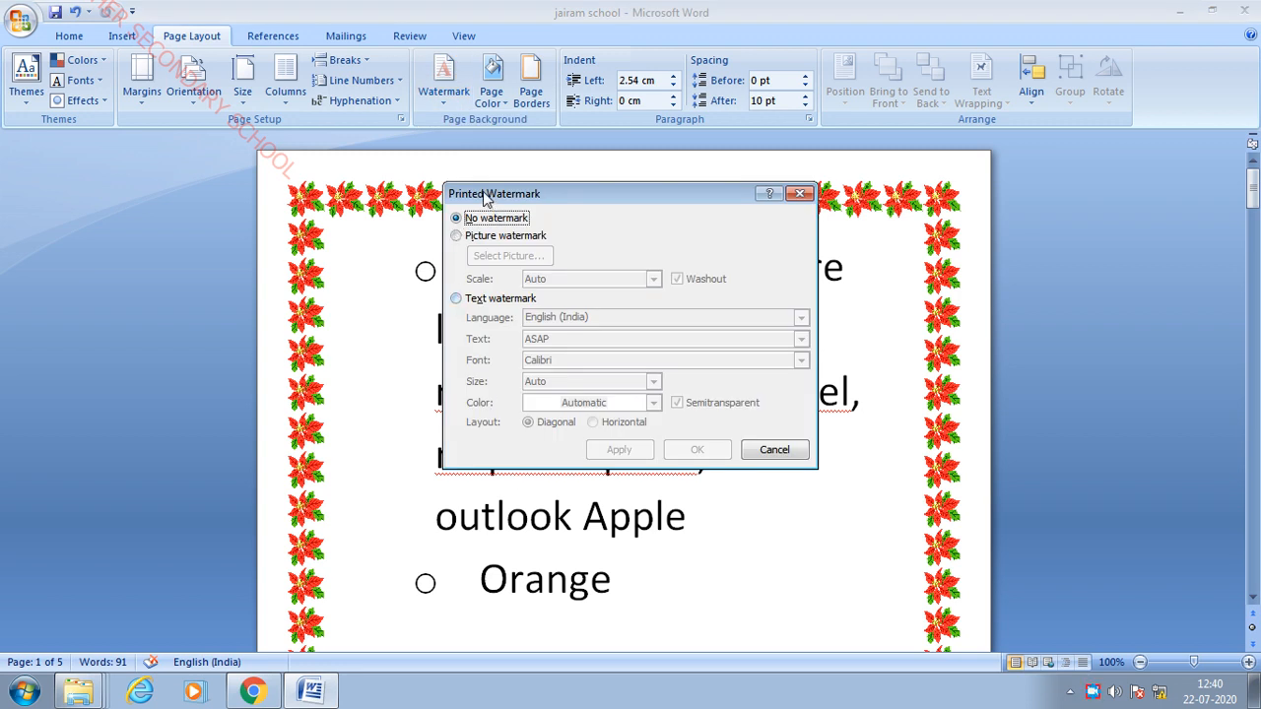
pyautogui.click(456, 298)
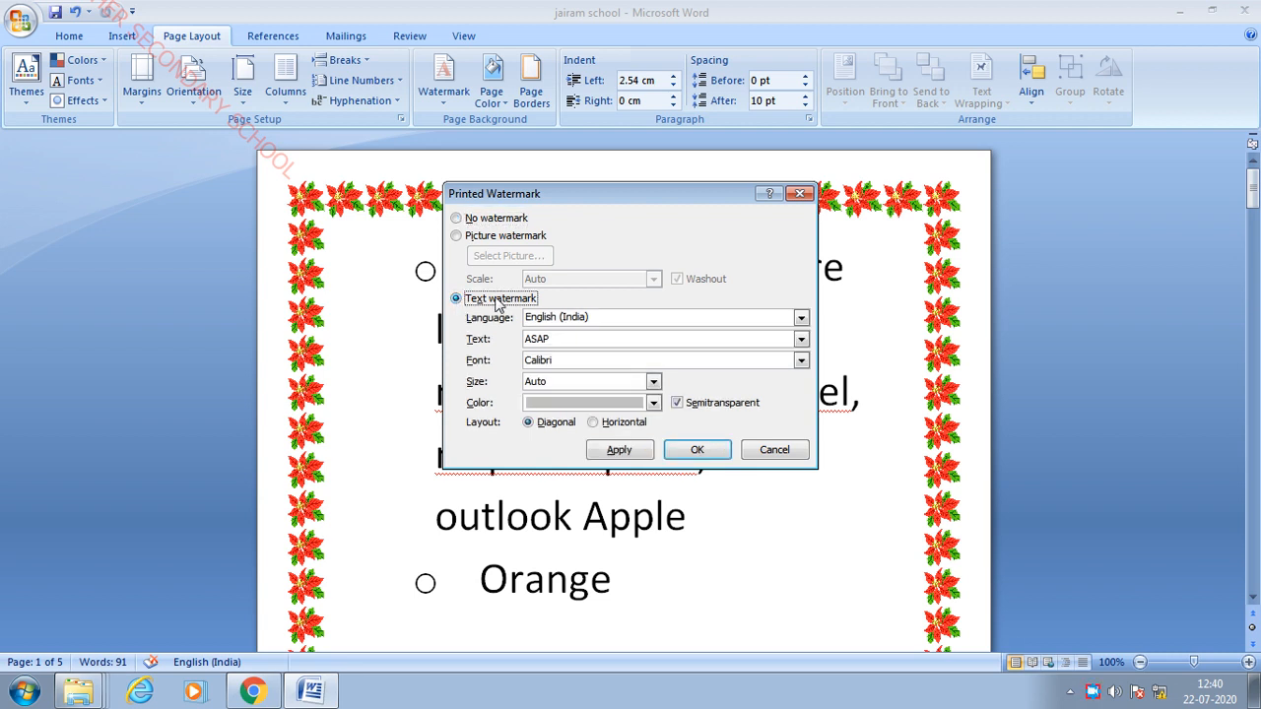
pyautogui.click(583, 342)
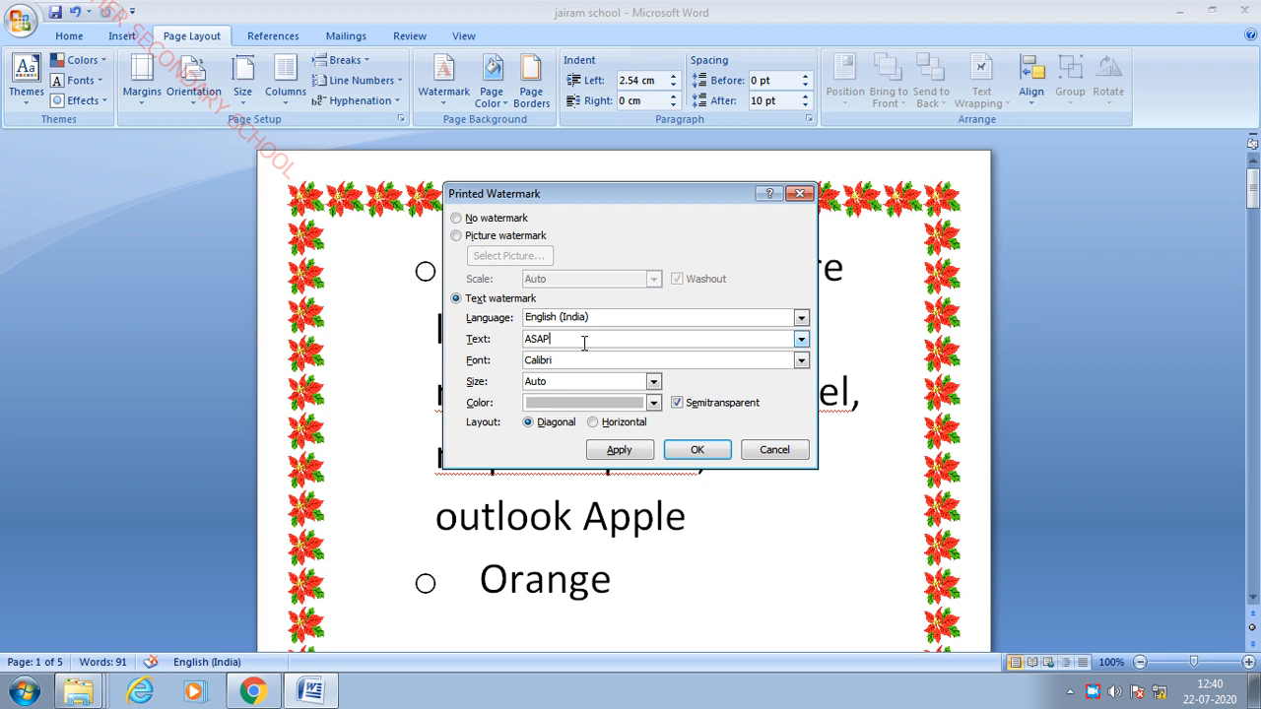
pyautogui.press('BackSpace')
pyautogui.press('BackSpace')
pyautogui.press('BackSpace')
pyautogui.press('BackSpace')
pyautogui.write('ja')
pyautogui.click(654, 403)
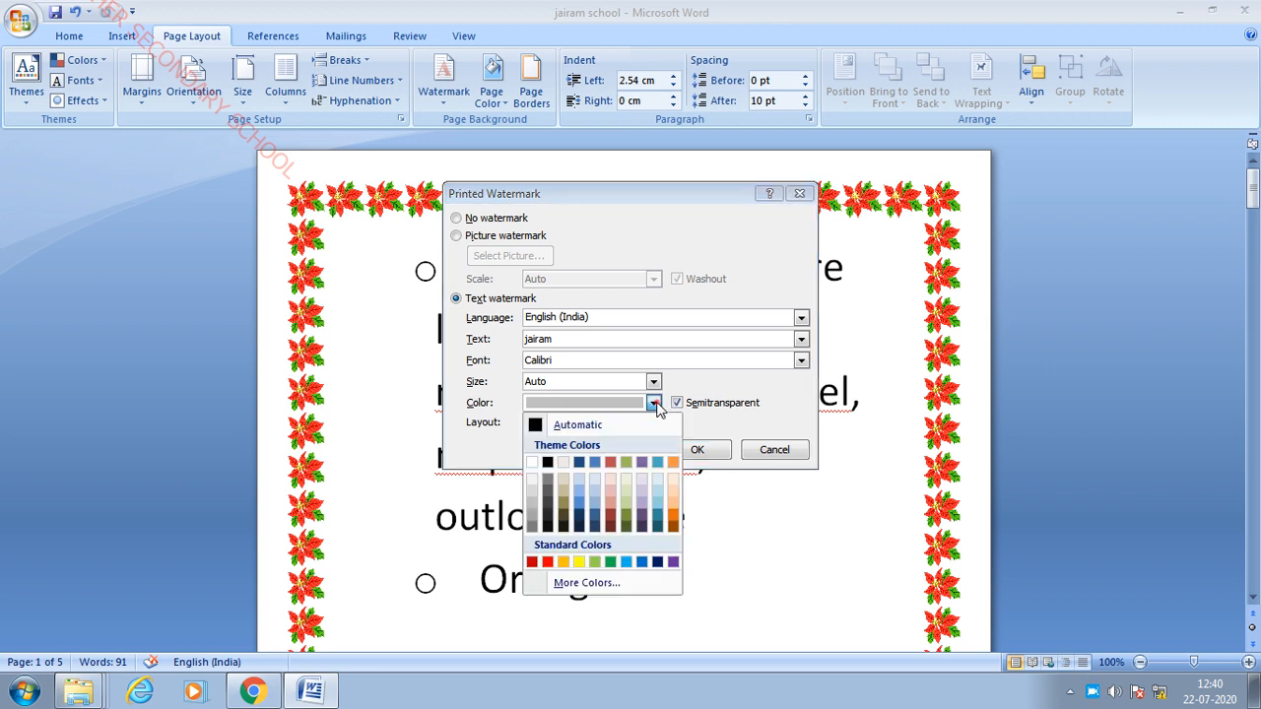
pyautogui.click(718, 379)
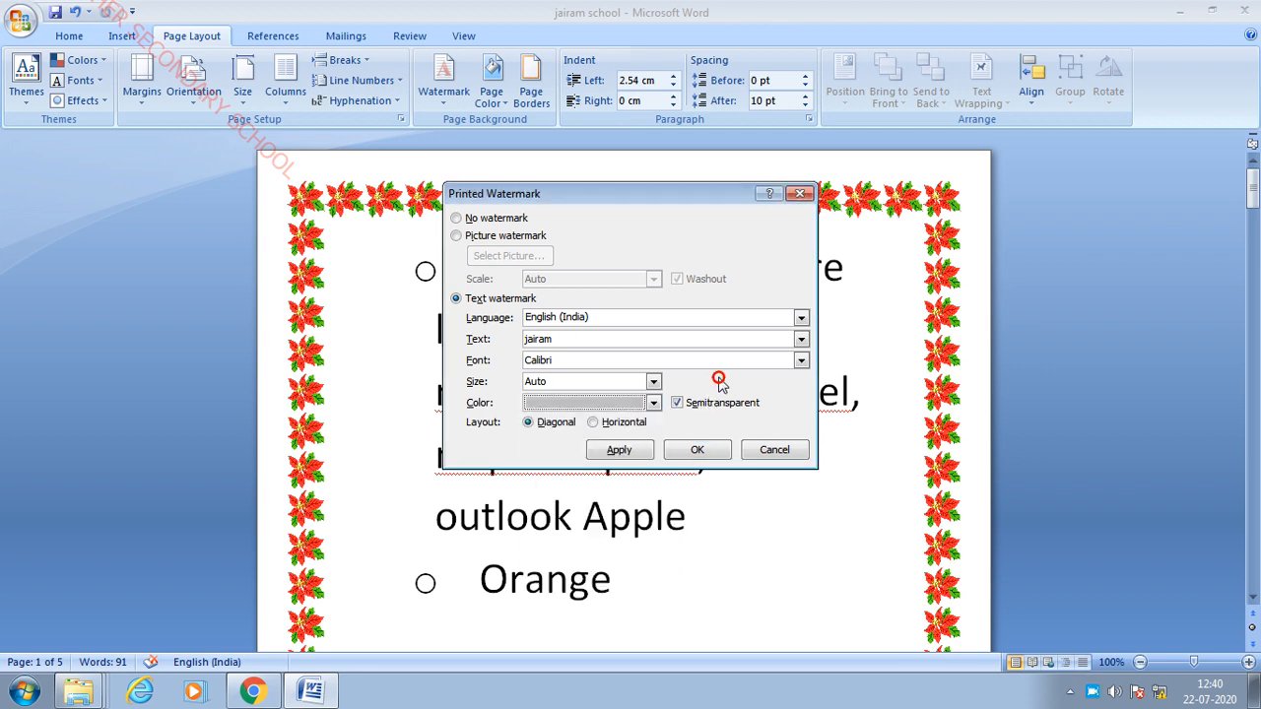
pyautogui.click(648, 451)
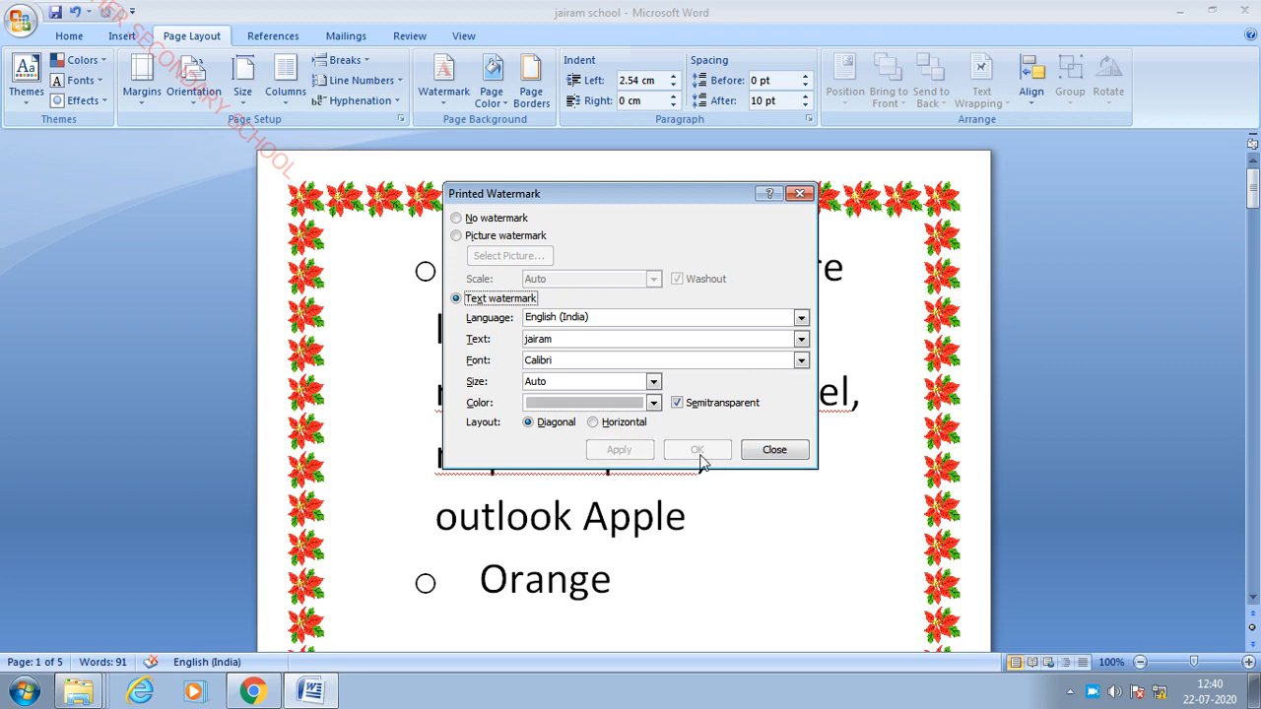
pyautogui.click(800, 193)
pyautogui.scroll(-3, 747, 424)
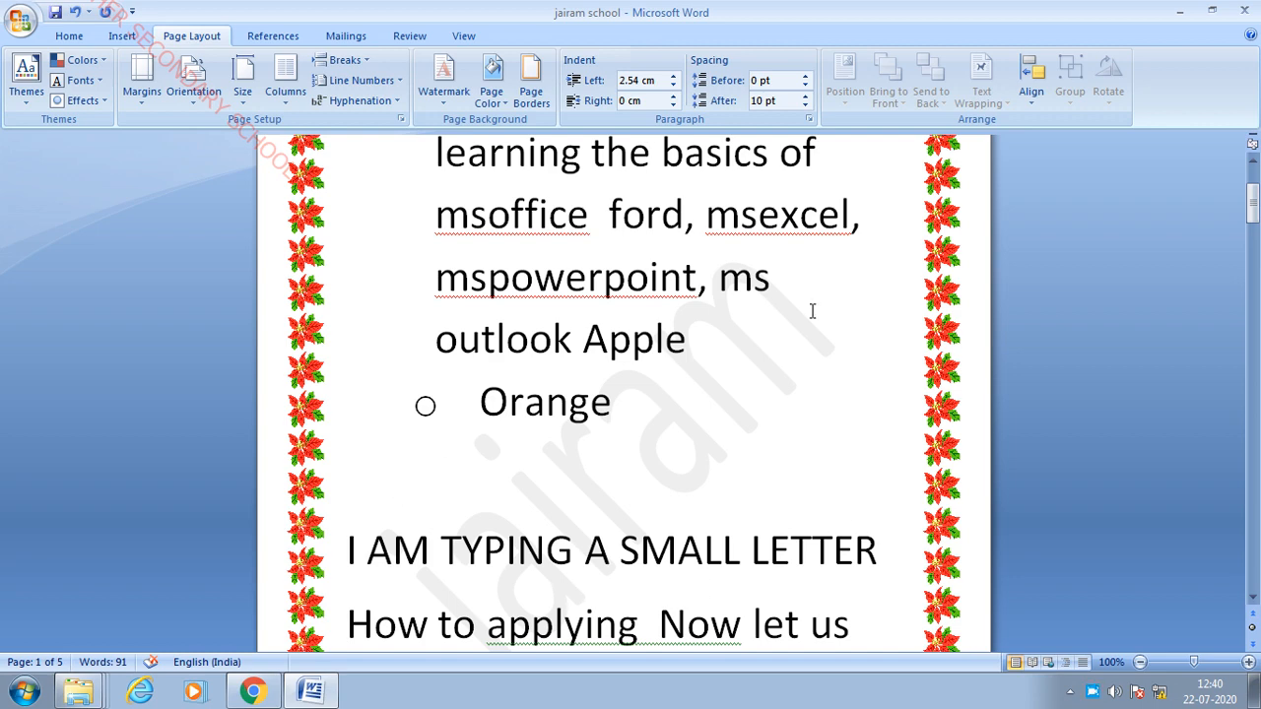
pyautogui.scroll(-2, 835, 347)
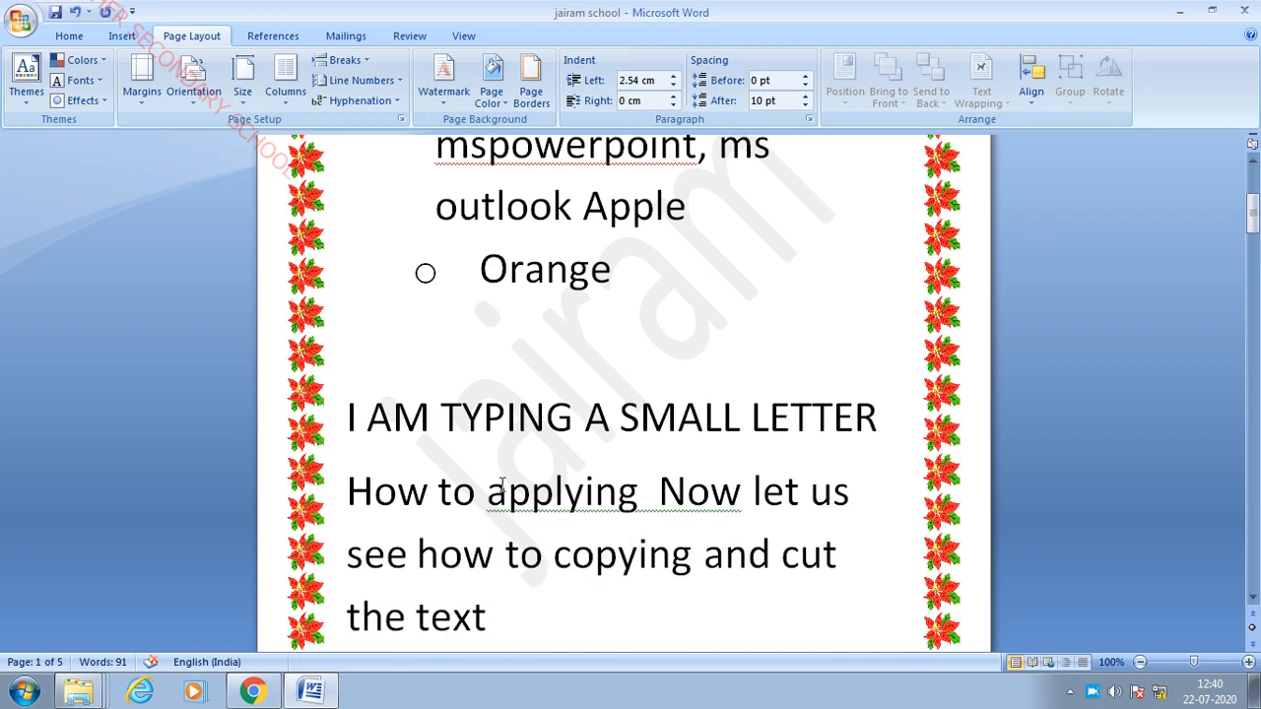
pyautogui.scroll(3, 636, 344)
pyautogui.scroll(-4, 745, 376)
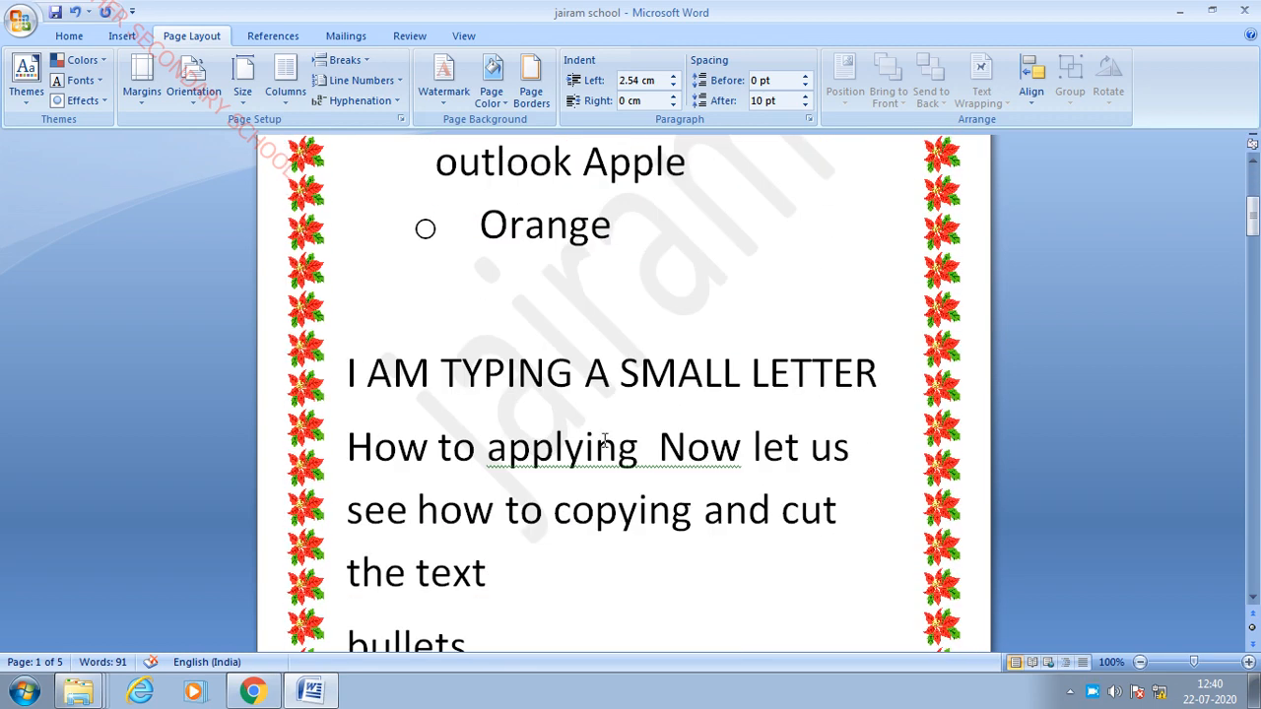
pyautogui.scroll(-7, 601, 419)
pyautogui.scroll(-12, 601, 419)
pyautogui.scroll(-18, 705, 440)
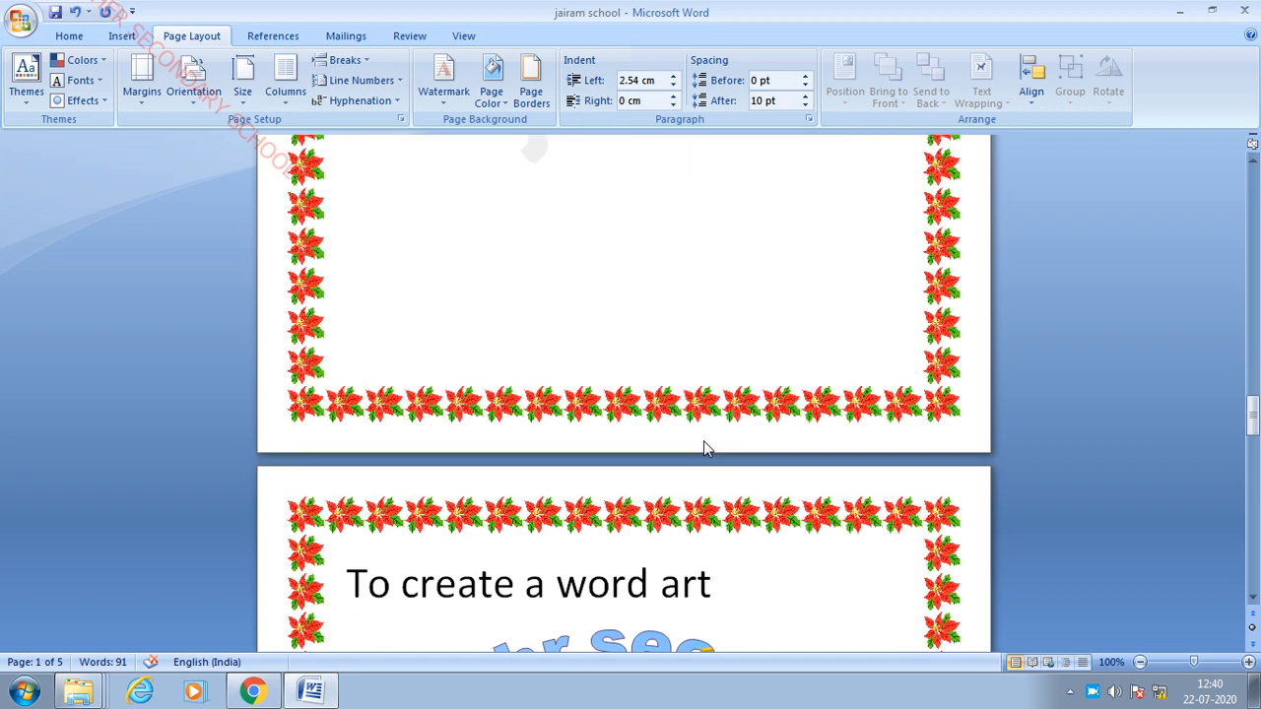
pyautogui.scroll(-9, 703, 440)
pyautogui.scroll(11, 699, 440)
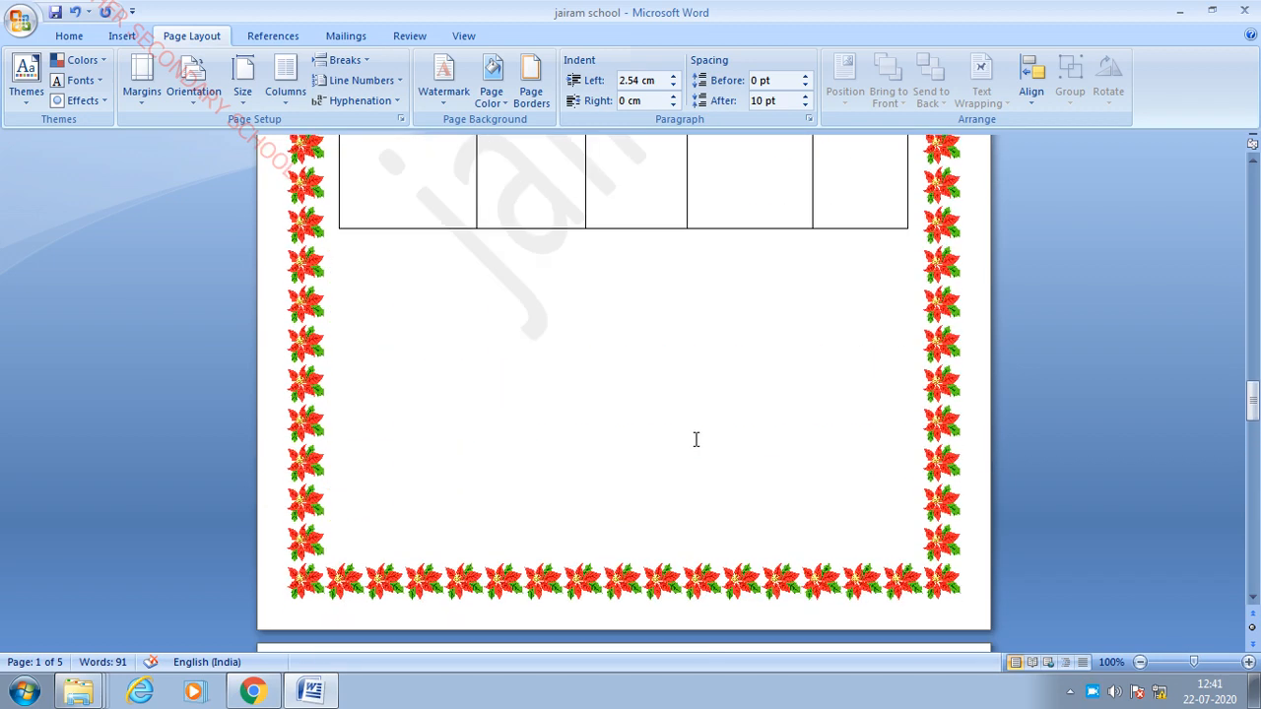
pyautogui.scroll(20, 699, 433)
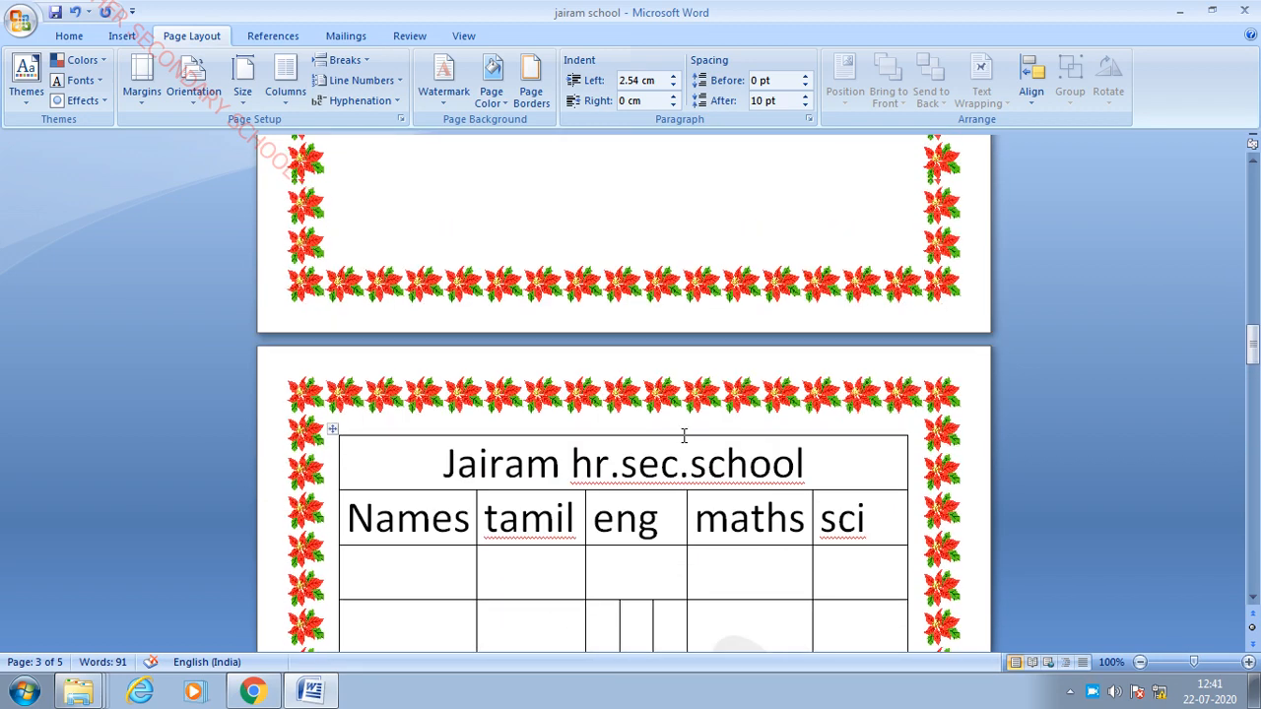
pyautogui.scroll(20, 708, 386)
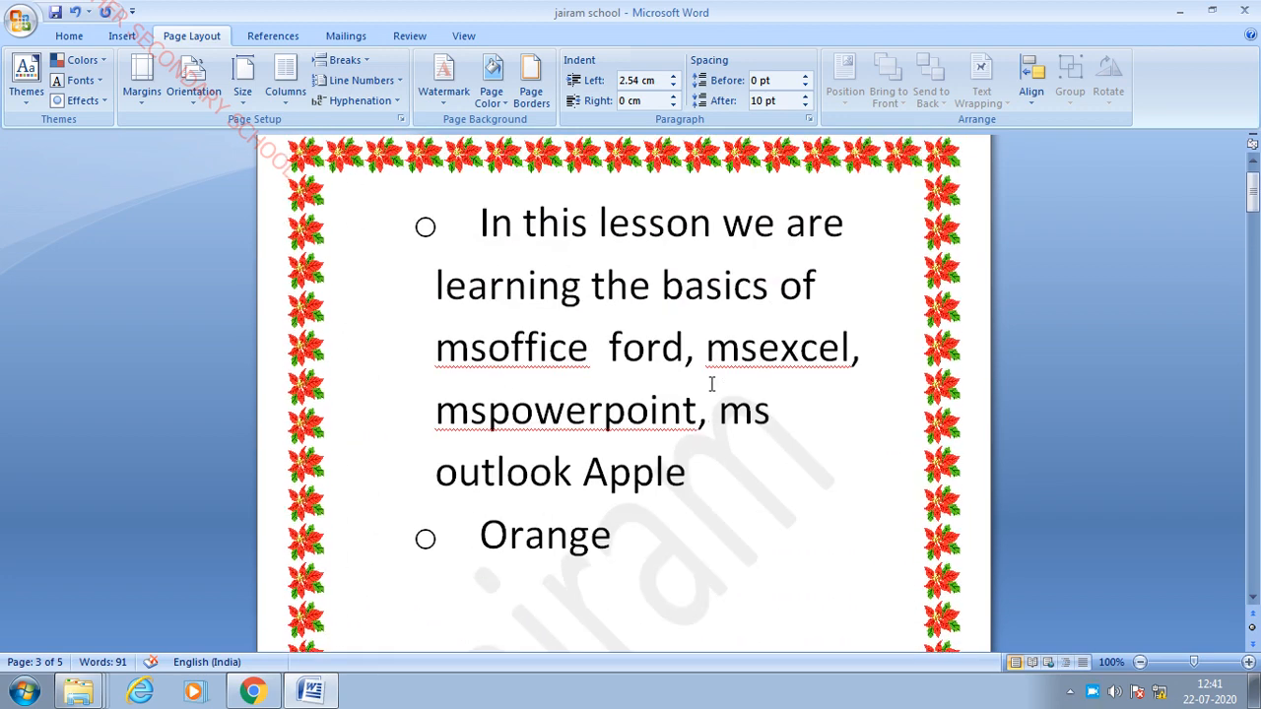